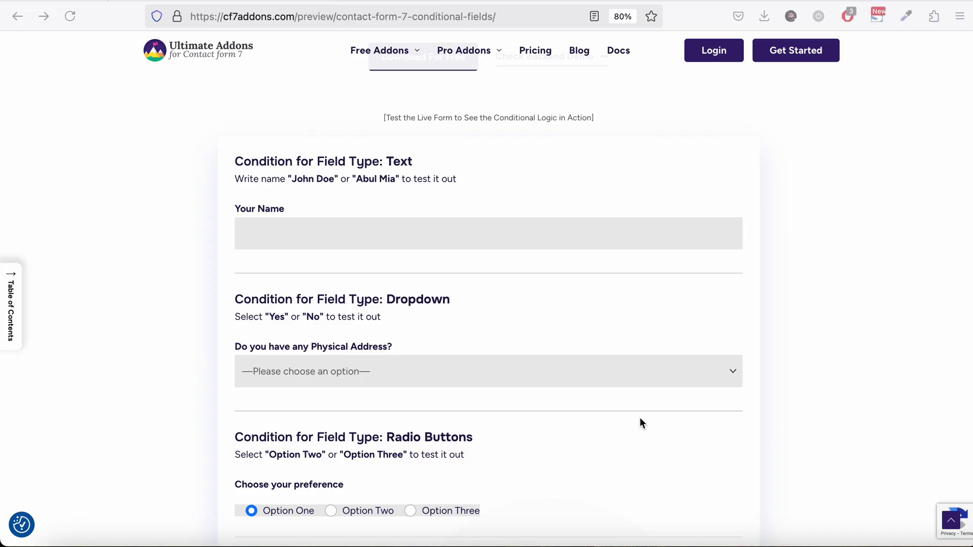
Step: On the demo form, answer Yes, then No, to 'Do you have any Physical Address?' to reveal its conditional fields
scroll(640, 418, down, 3)
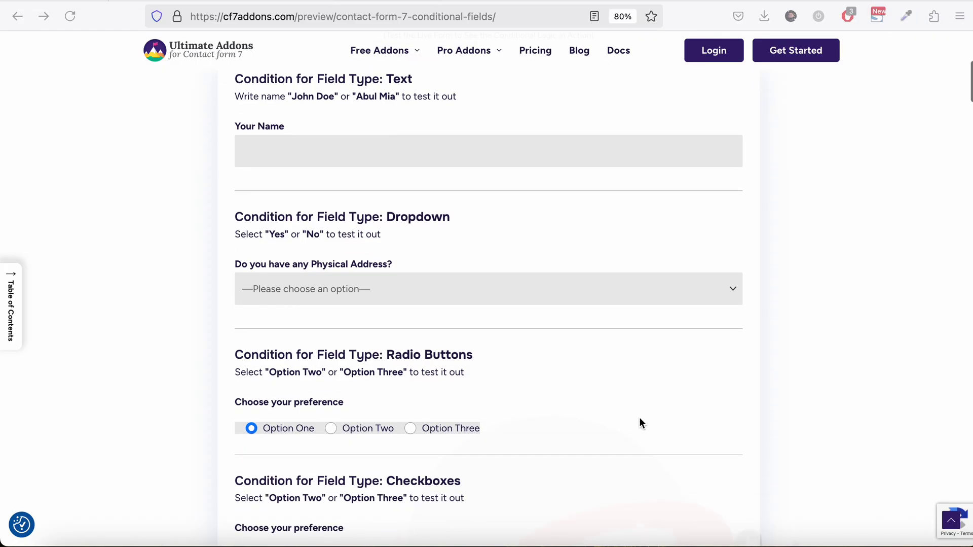
click(509, 288)
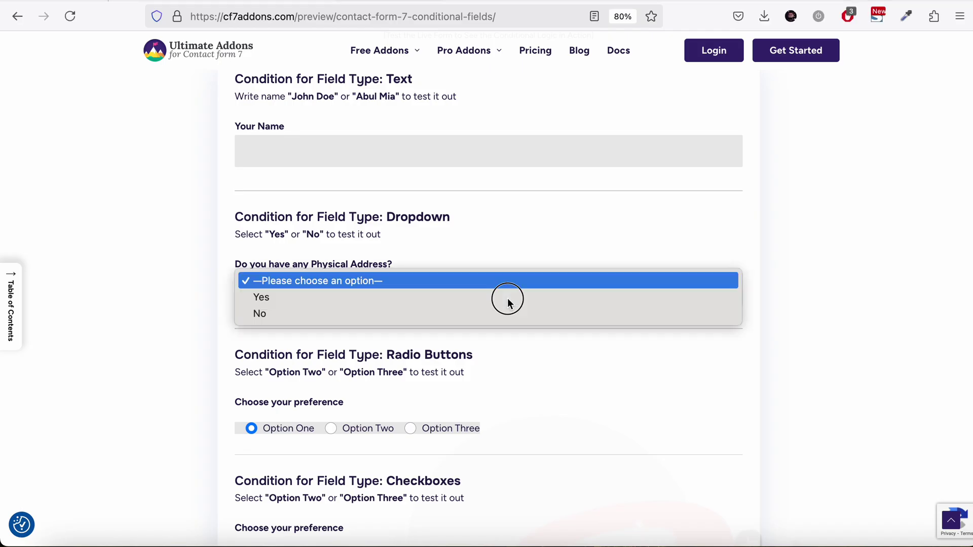
click(509, 300)
click(489, 309)
click(488, 315)
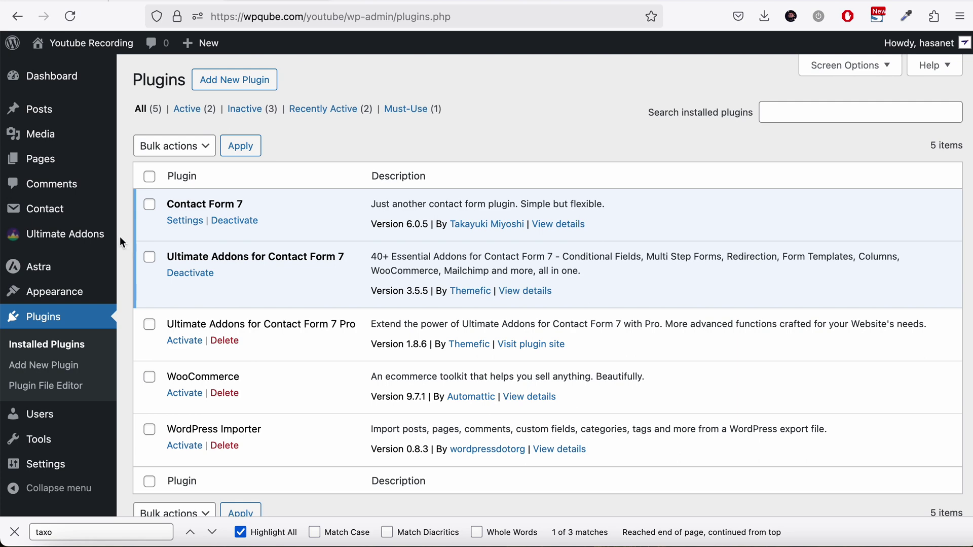
Step: Enable the Conditional Field addon on Ultimate Addons' All Addons page
mouse_move(92, 236)
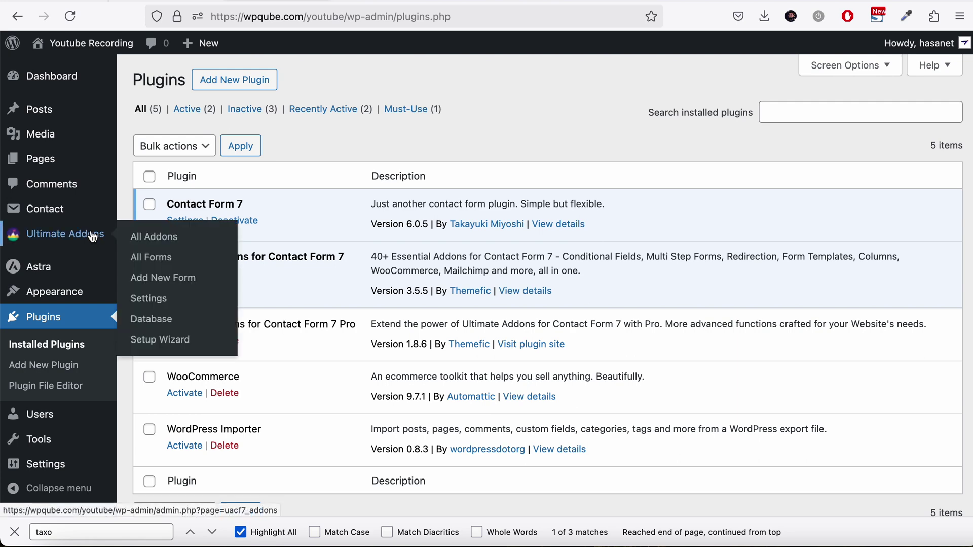
click(140, 239)
scroll(659, 385, down, 2)
click(916, 466)
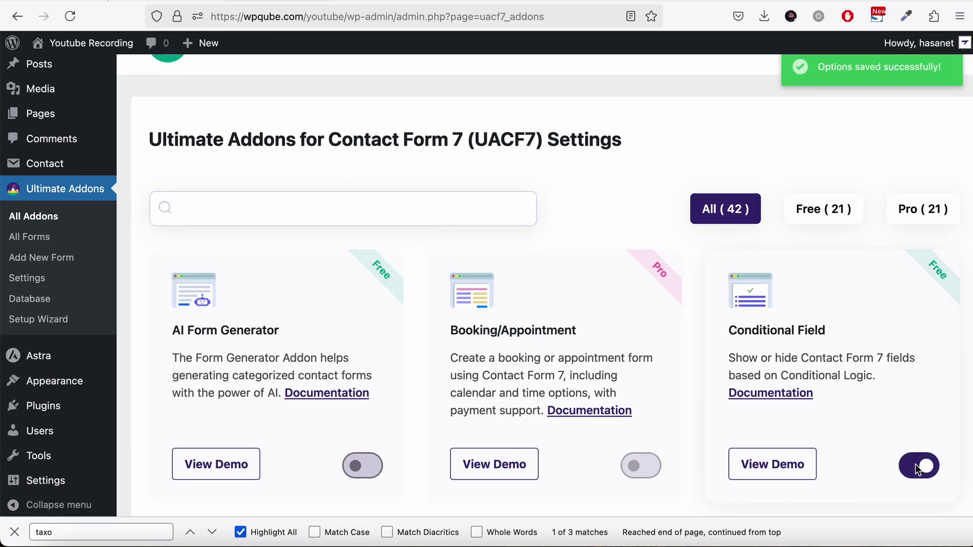
scroll(177, 234, up, 2)
Step: Start a new Contact Form 7 form titled 'Coonditiona' and place the caret at the template's top
mouse_move(102, 209)
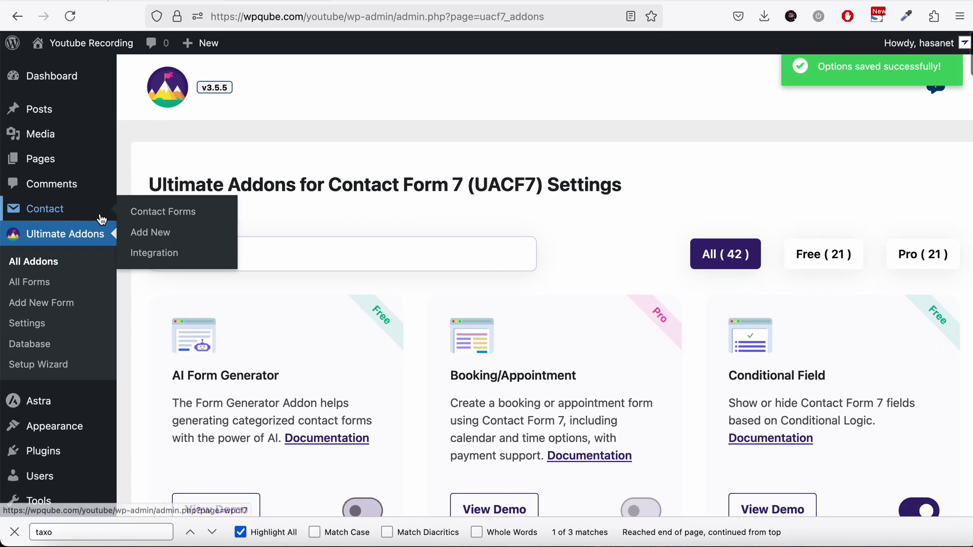
click(184, 234)
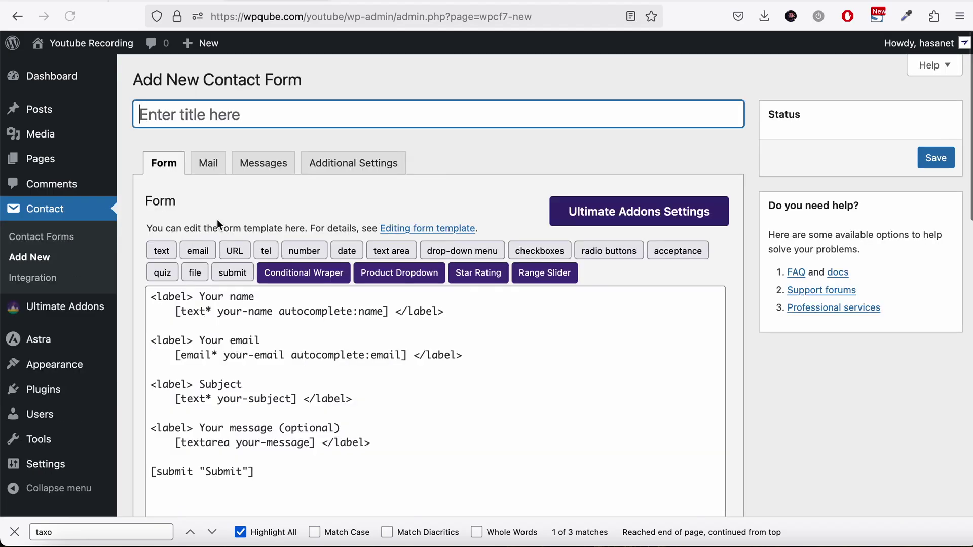
text(Coo)
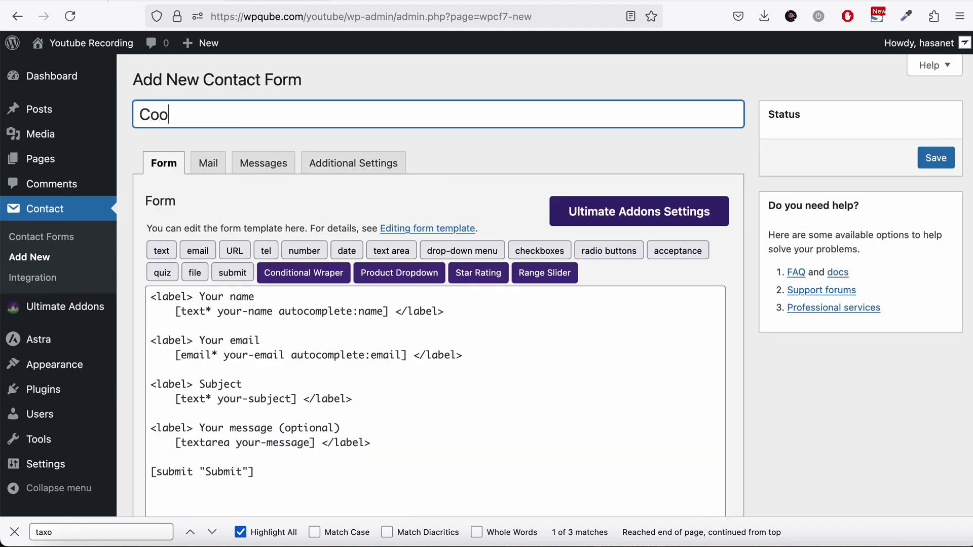
text(nditional)
scroll(436, 305, down, 3)
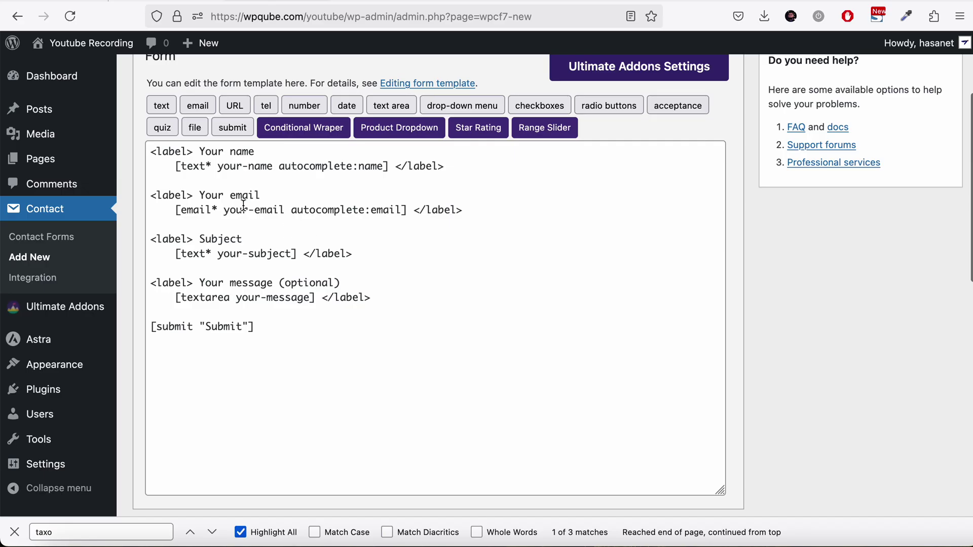
click(151, 153)
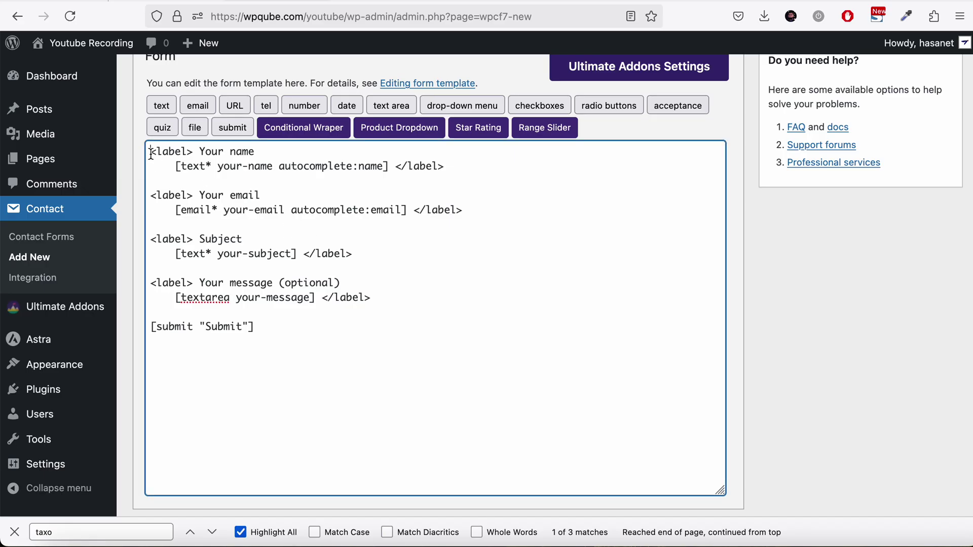
Step: Insert a conditional-959 area tag at the template top, with its closing tag on its own line
key(Return)
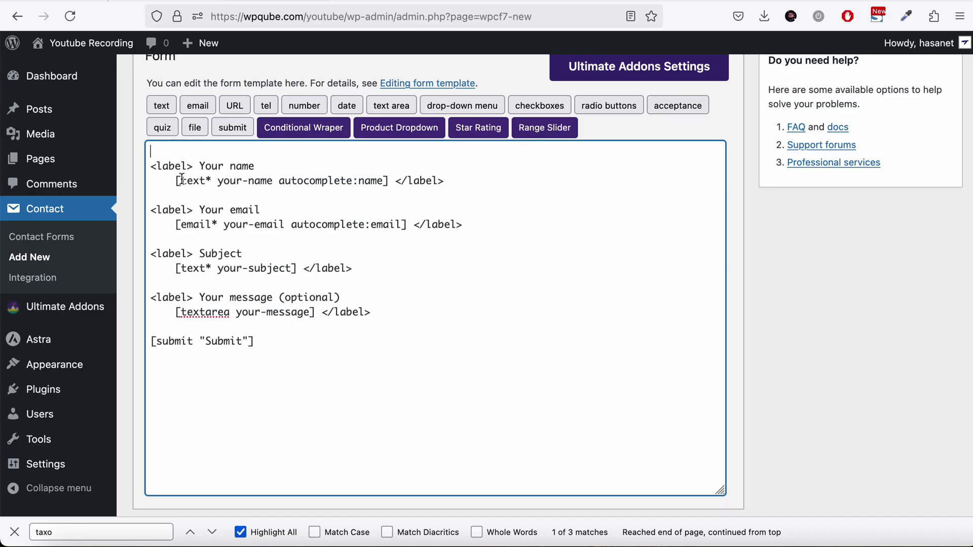
click(291, 130)
click(471, 221)
click(470, 221)
click(709, 460)
click(328, 152)
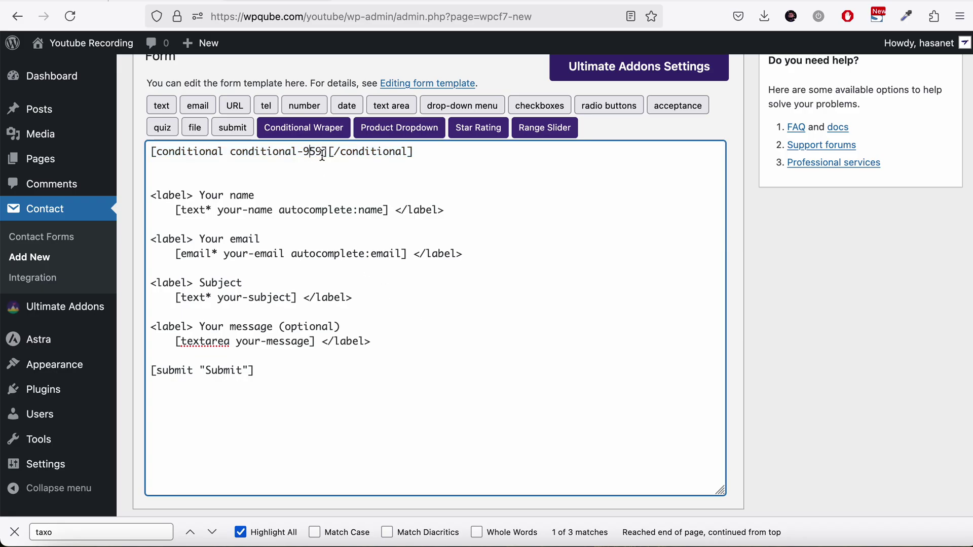
key(Return)
key(Return)
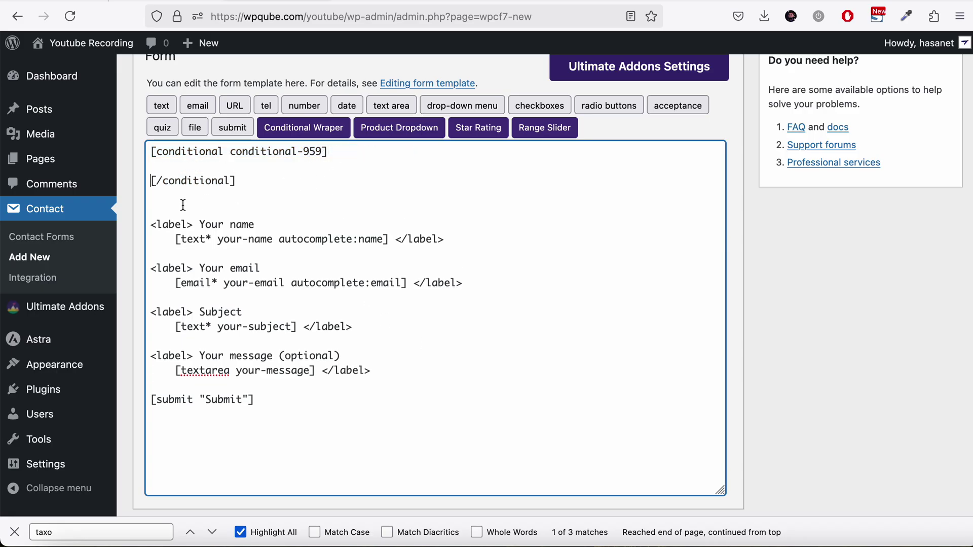
Step: Move the Your name label lines inside conditional-959 and tidy the surrounding blank lines
drag(153, 231, 454, 247)
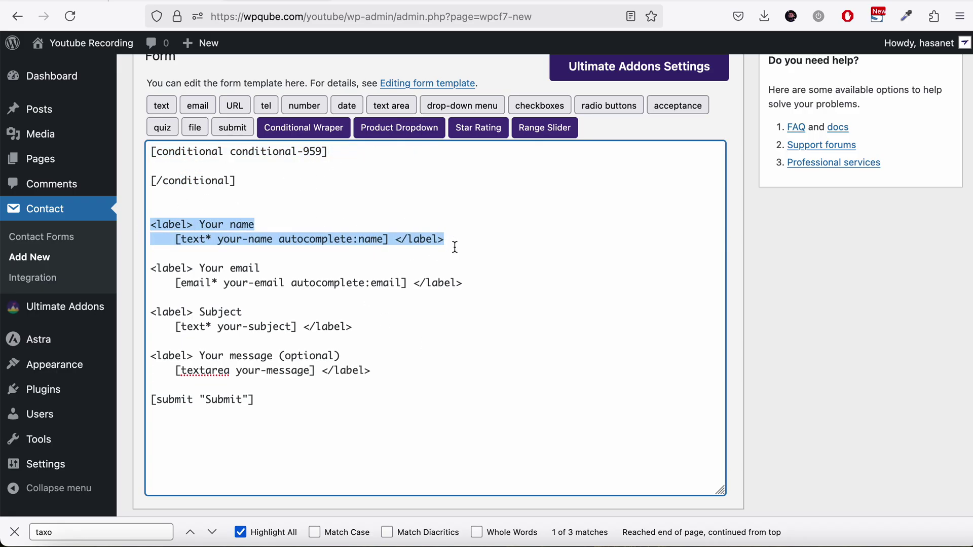
key(ctrl+x)
click(393, 163)
key(ctrl+v)
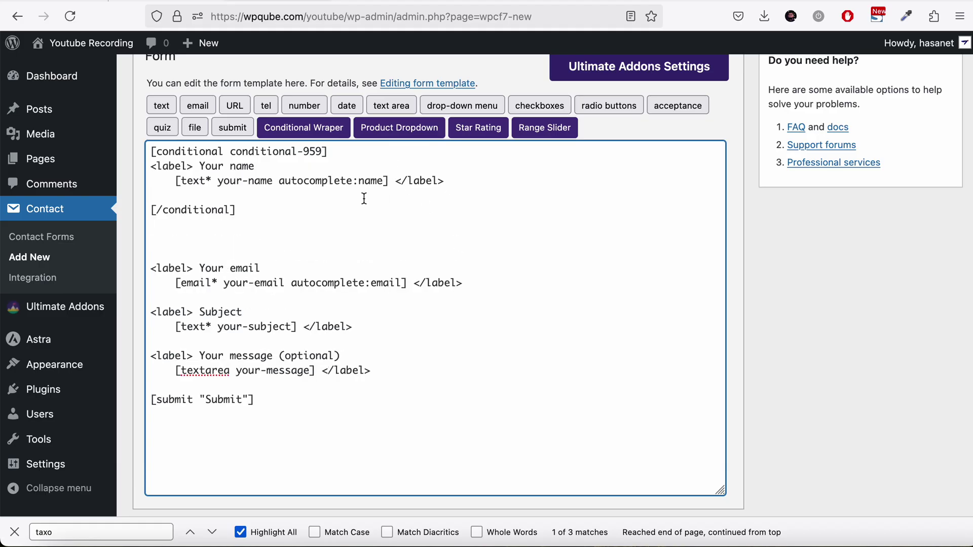
key(BackSpace)
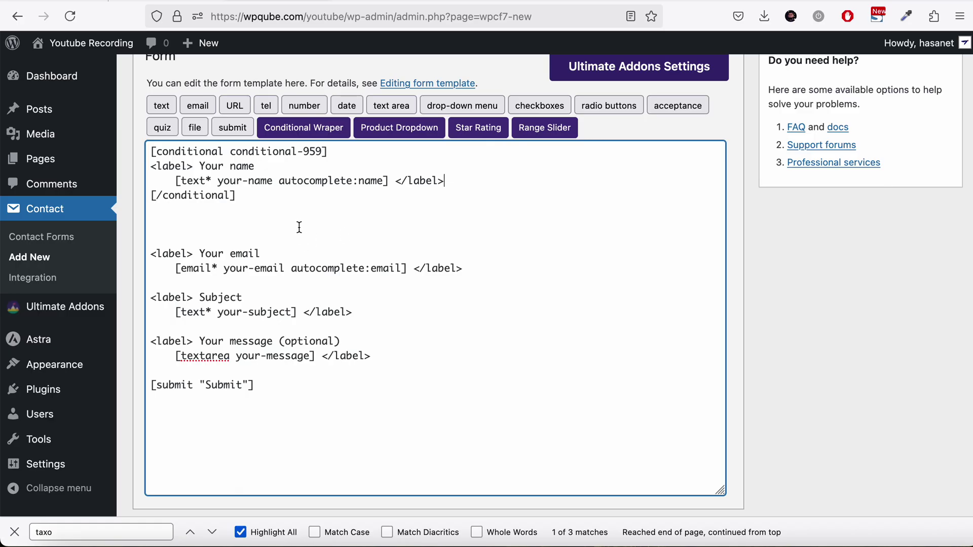
key(BackSpace)
key(BackSpace)
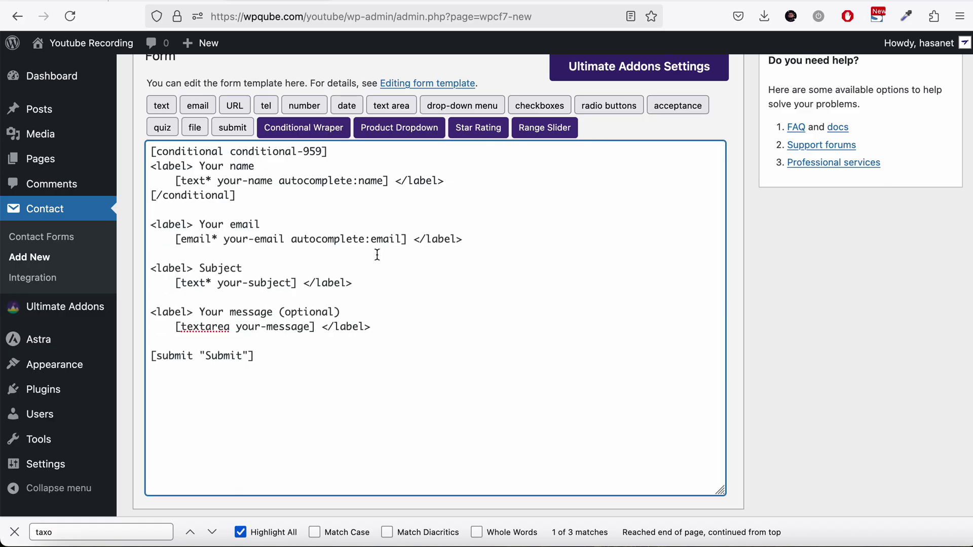
click(471, 237)
key(Return)
key(Return)
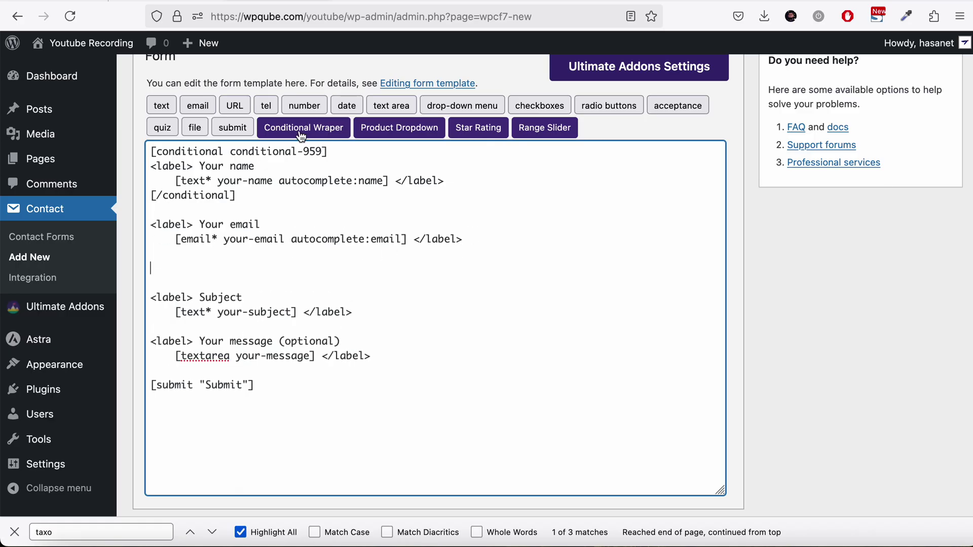
Step: Insert a second conditional area, conditional-759, after the email field, with an empty line inside
click(337, 127)
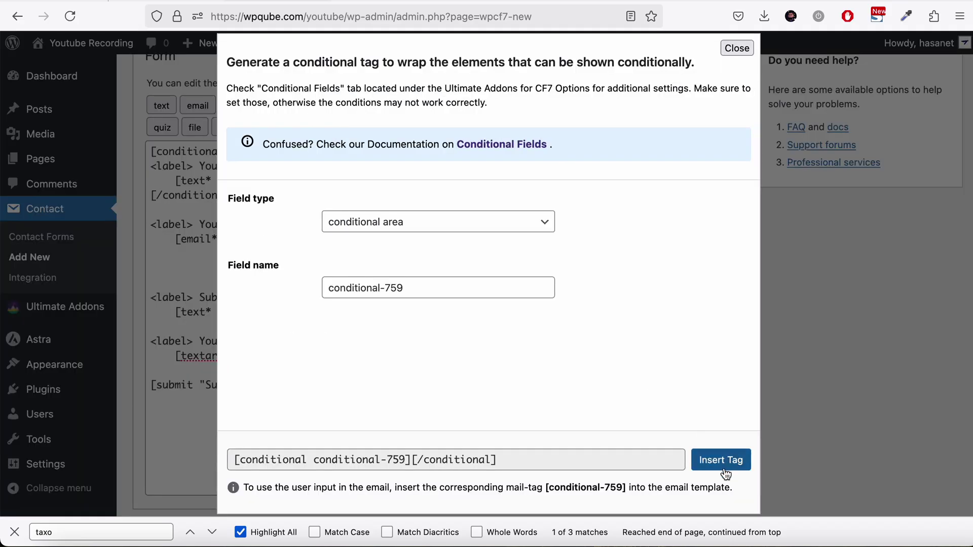
click(721, 460)
click(328, 269)
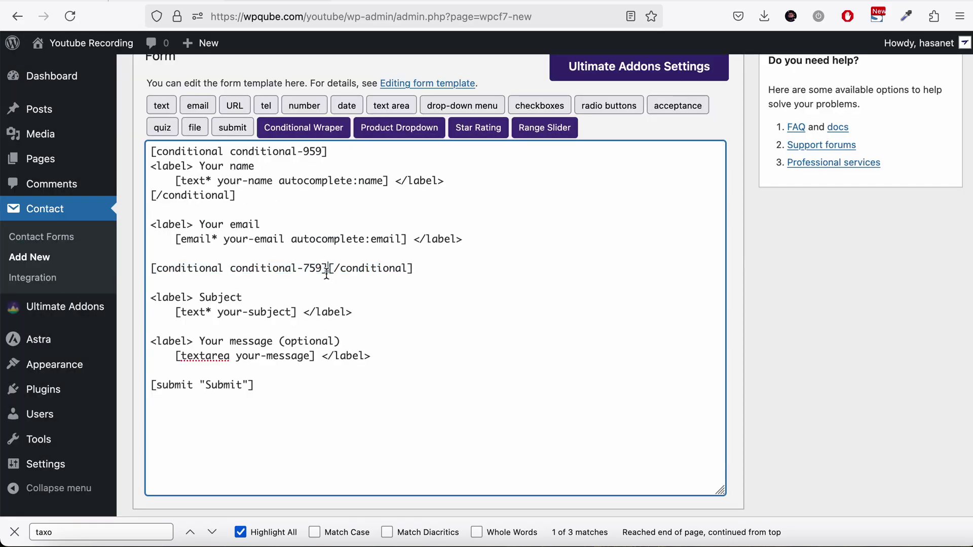
key(Return)
key(Return)
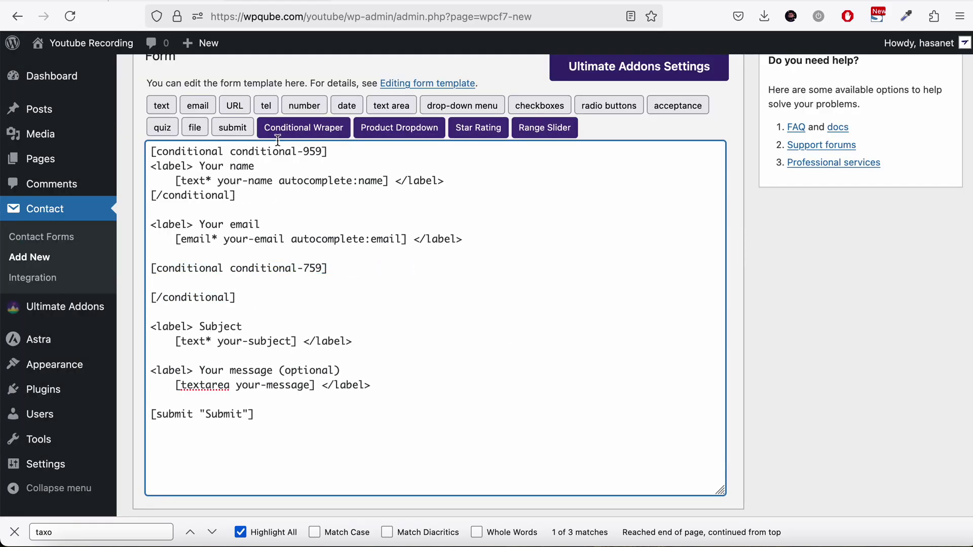
Step: Add a required drop-down select-40 with options Yes and No inside conditional-759
click(464, 107)
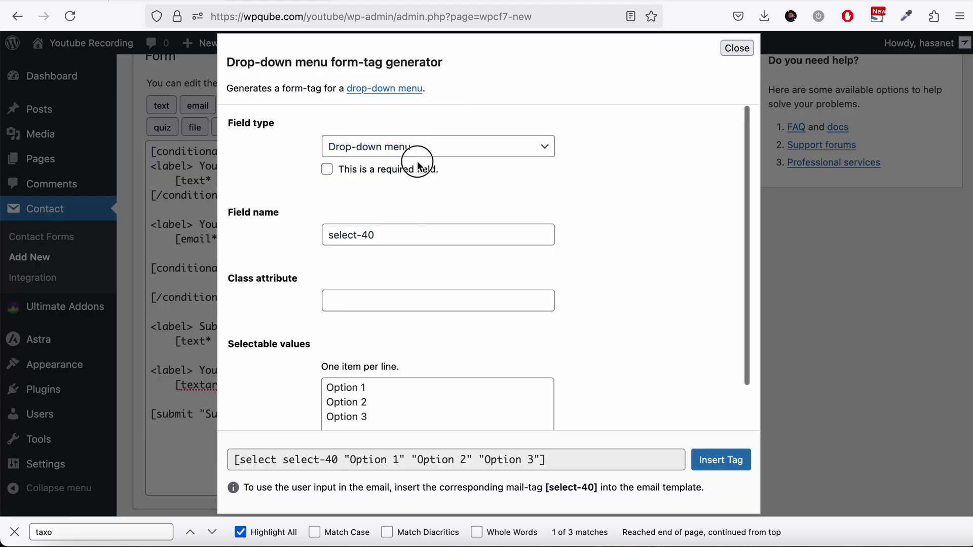
click(403, 170)
drag(377, 417, 316, 381)
text(Ye)
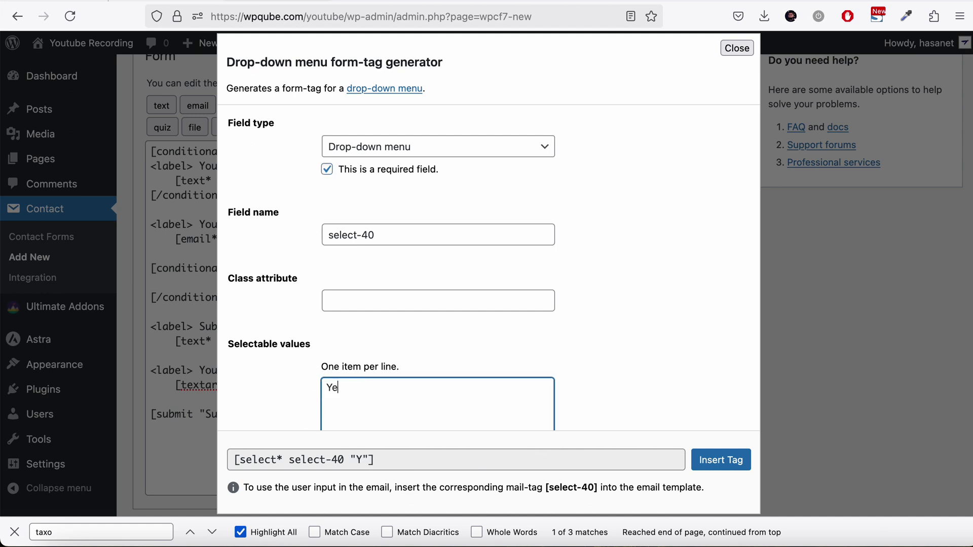
text(s No)
click(715, 459)
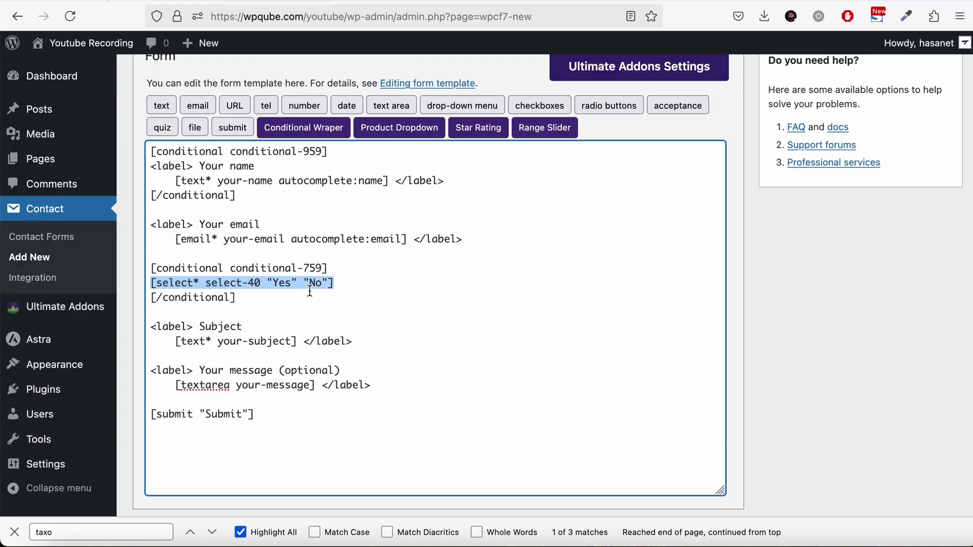
click(162, 215)
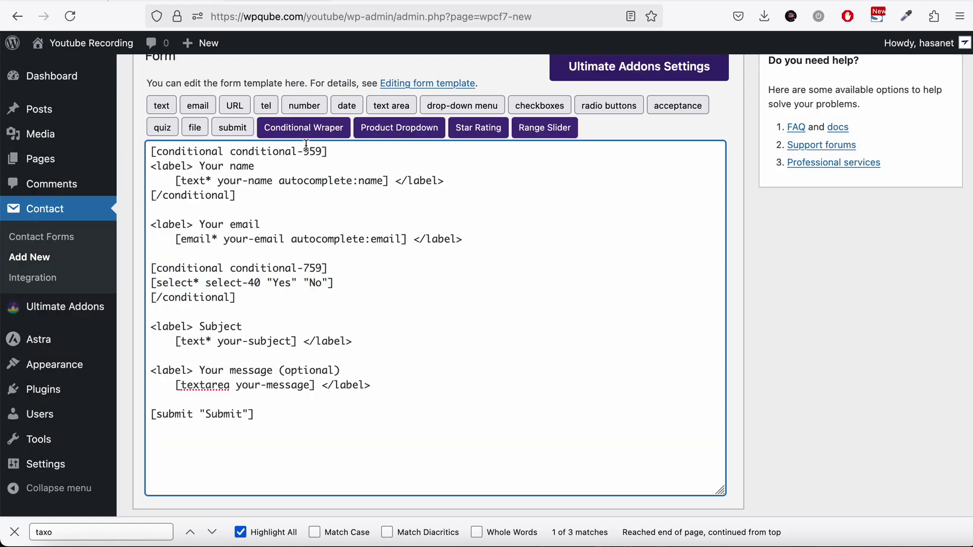
Step: Wrap the Your email field in conditional-760 by moving its closing tag after the email field
click(309, 127)
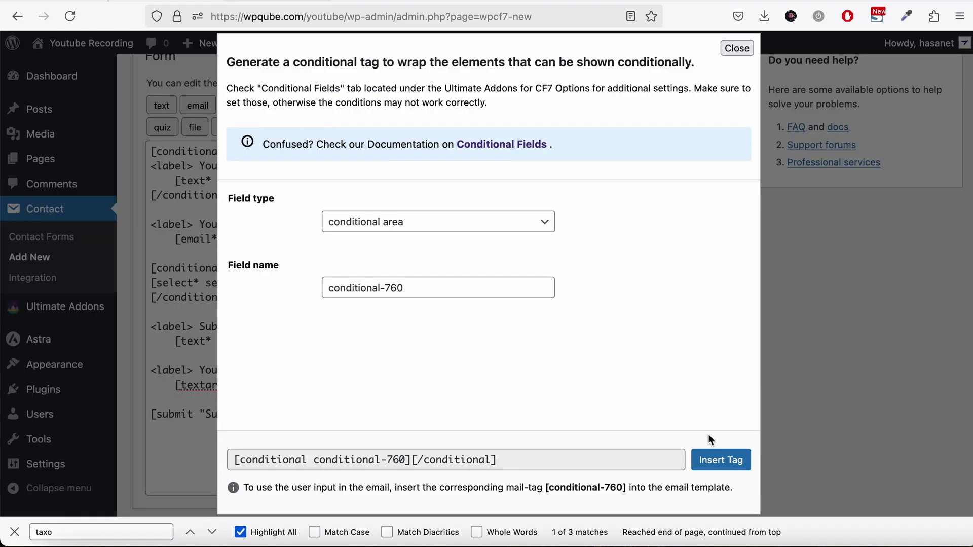
click(715, 459)
click(327, 210)
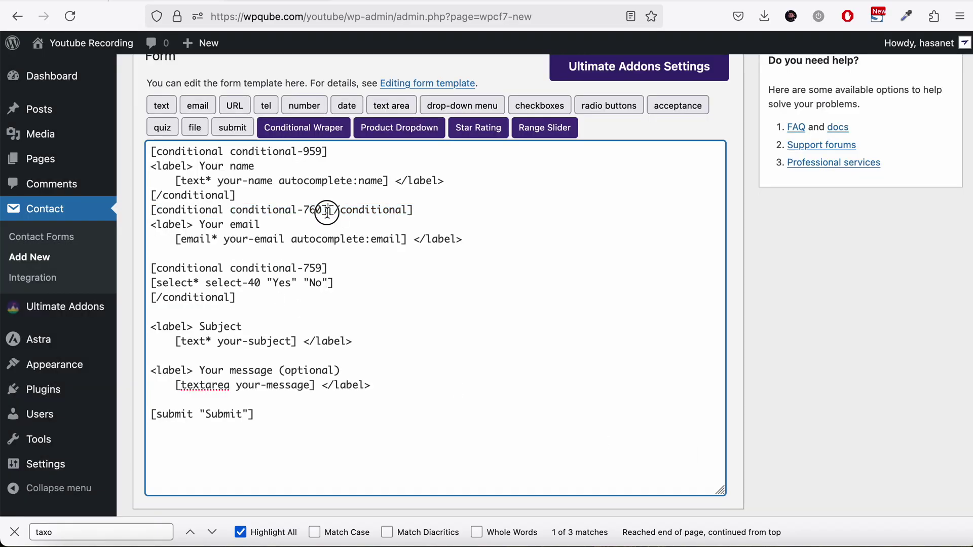
drag(327, 211, 416, 210)
key(ctrl+x)
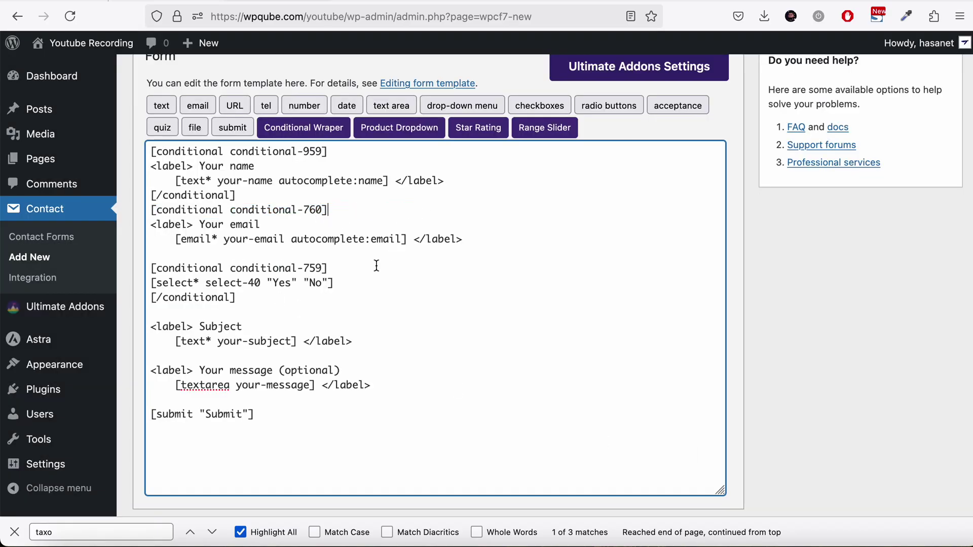
click(368, 252)
key(ctrl+v)
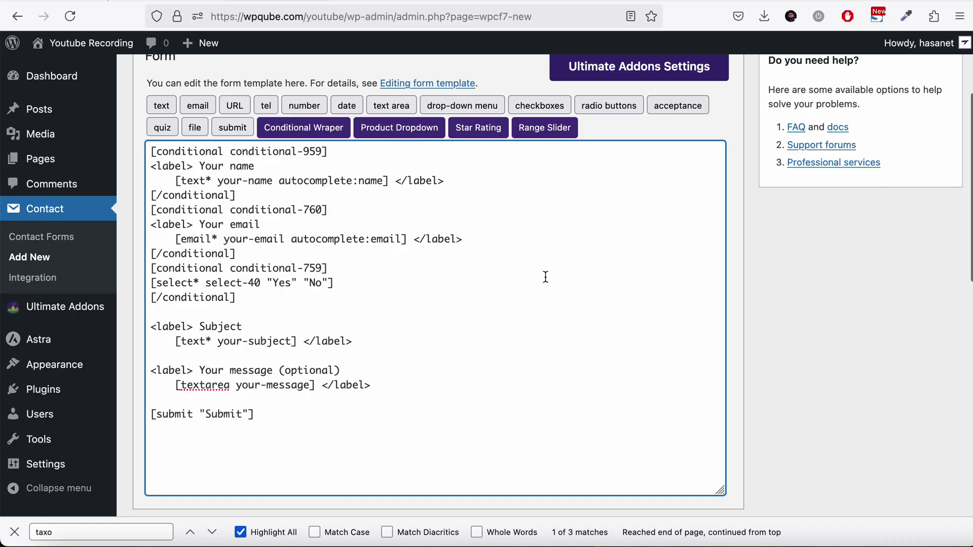
key(Return)
Step: Separate the name and email blocks with a blank line and save the form
click(435, 197)
key(Return)
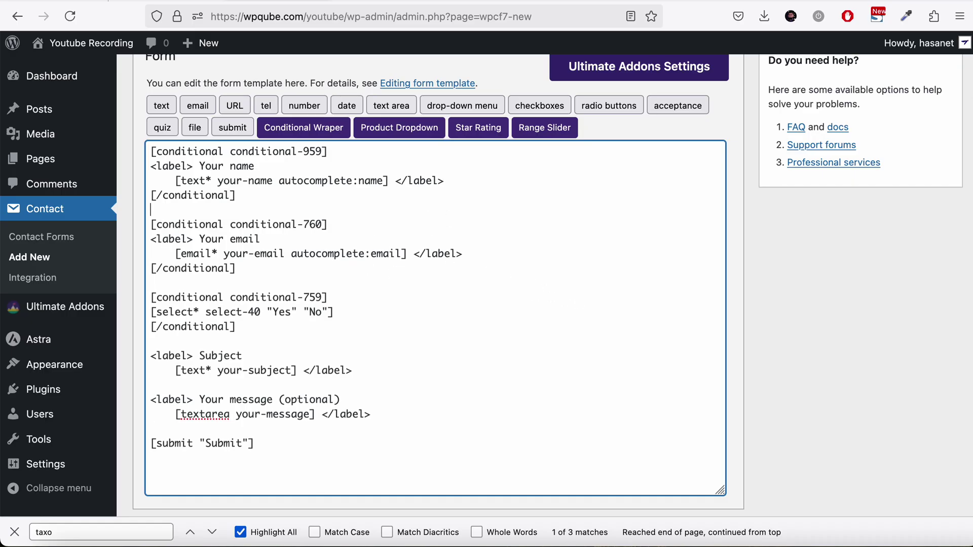
scroll(825, 273, up, 5)
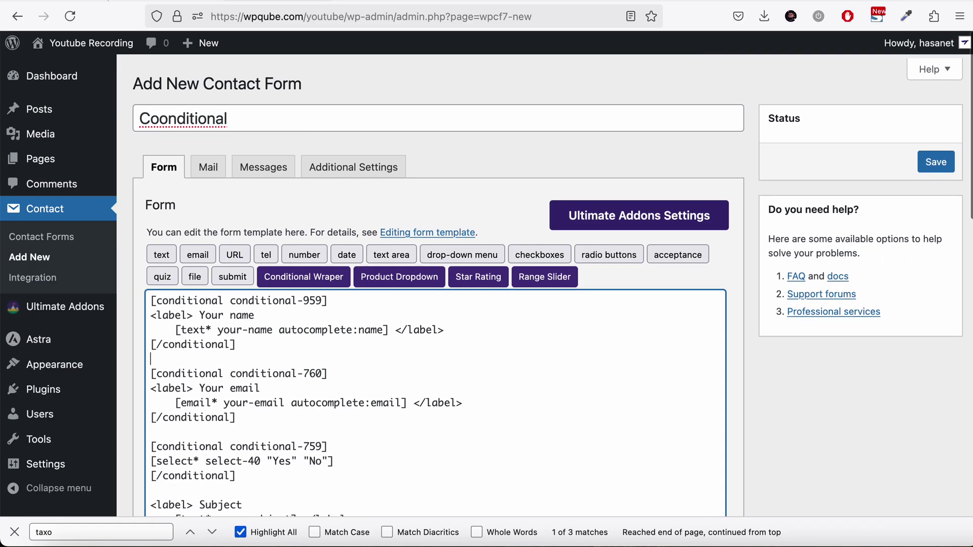
click(935, 163)
Step: Add a new, unconfigured conditional logic rule in the Conditional Fields settings
scroll(797, 441, down, 10)
scroll(797, 447, down, 2)
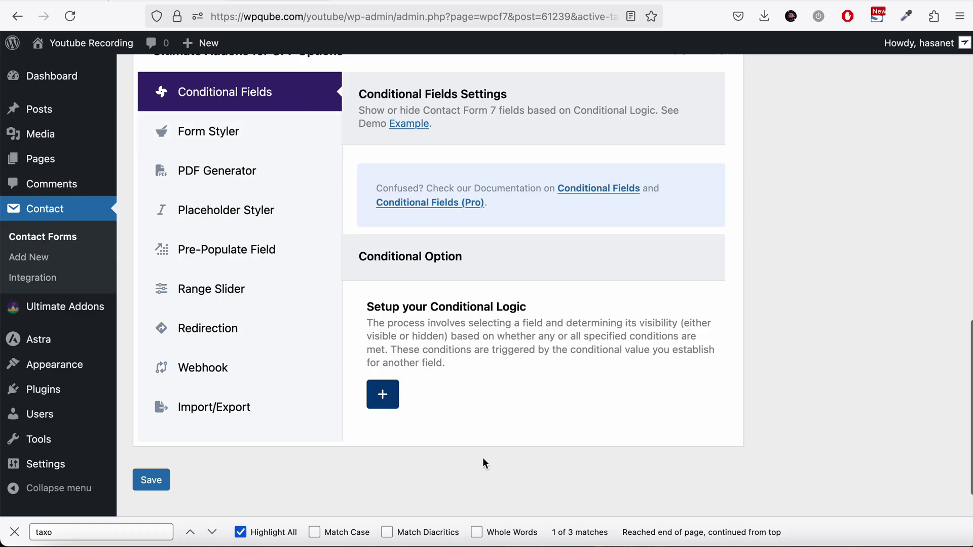
click(375, 393)
scroll(530, 369, down, 9)
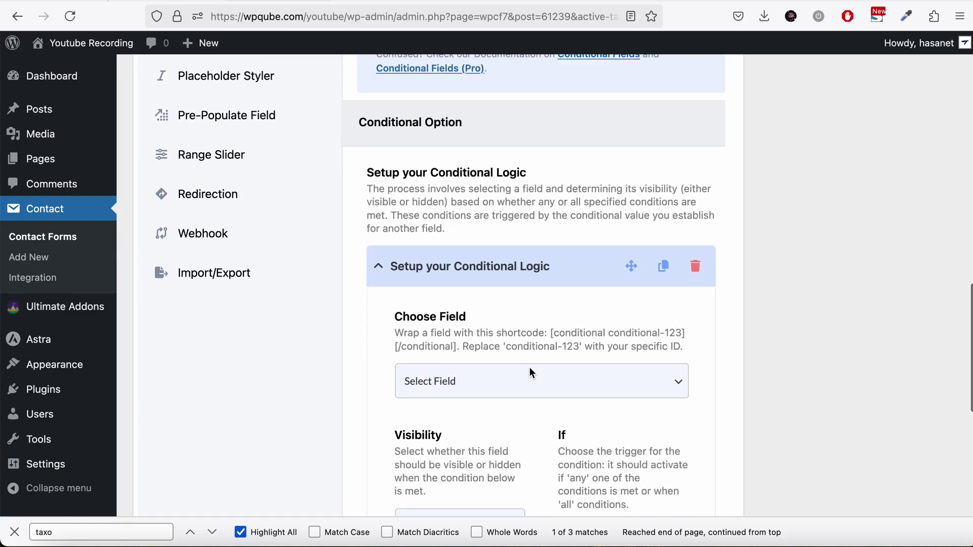
scroll(531, 369, up, 10)
scroll(530, 370, up, 5)
scroll(530, 370, down, 14)
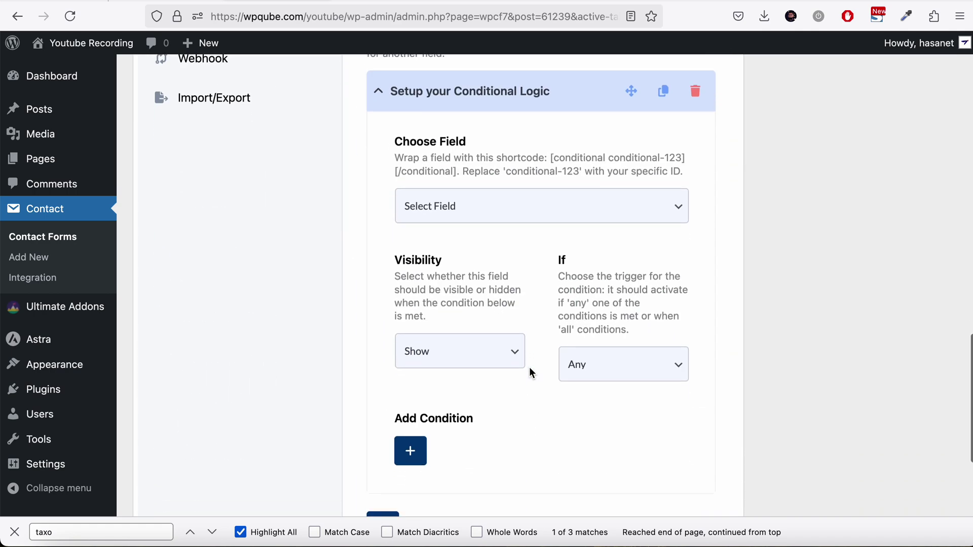
scroll(532, 373, down, 2)
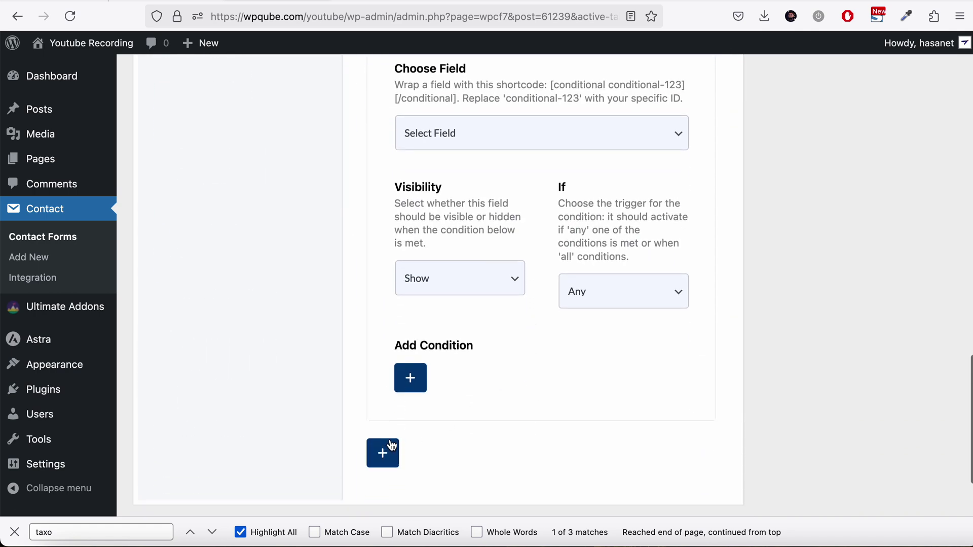
scroll(513, 351, up, 6)
scroll(513, 351, down, 2)
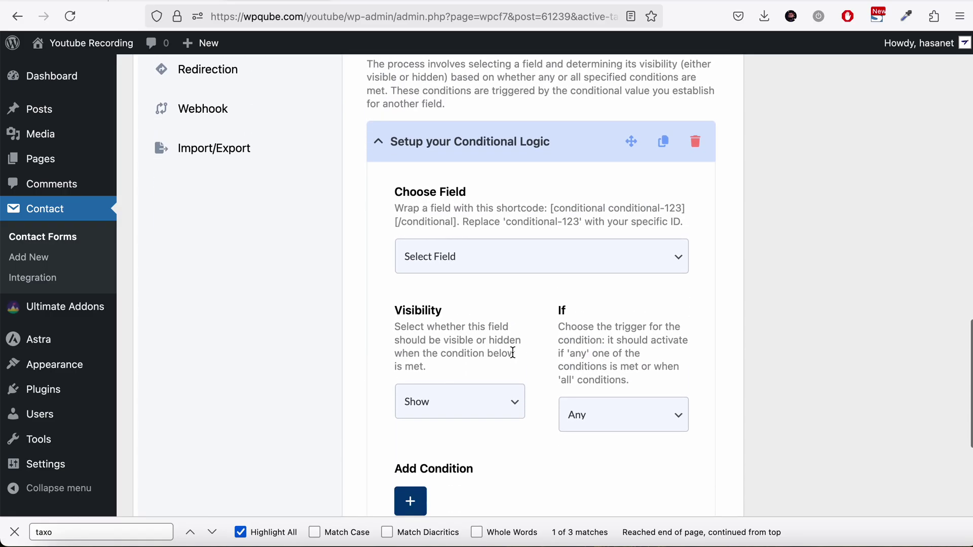
Step: Browse the rule's list of conditional areas without choosing one, then close the settings
click(475, 255)
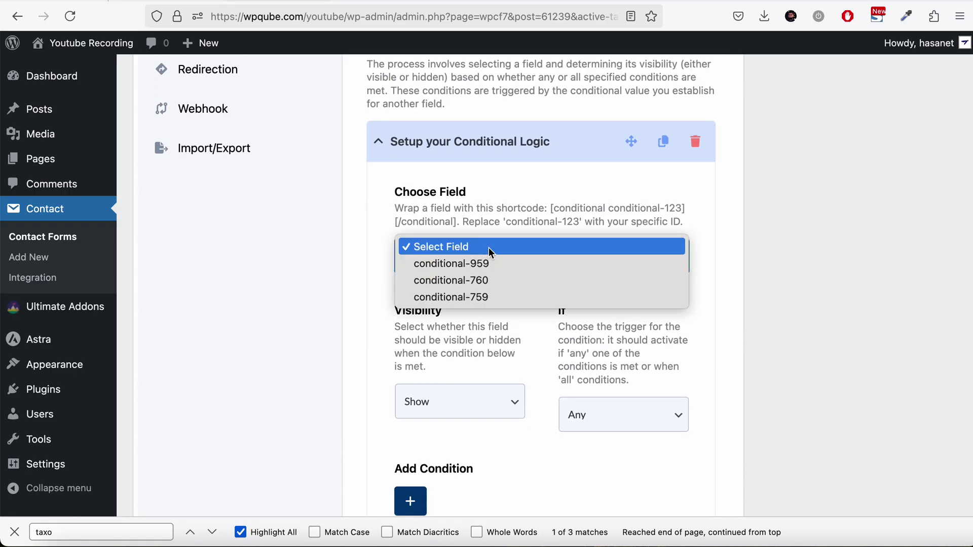
key(Up)
click(750, 300)
click(654, 259)
click(811, 282)
click(811, 278)
scroll(790, 278, down, 3)
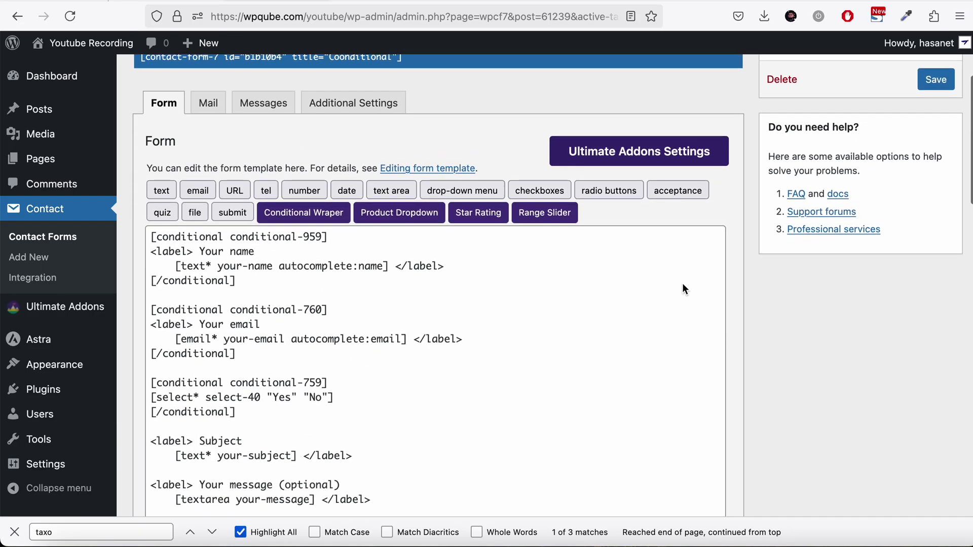
Step: Rename the conditional-959 area to first-name
drag(230, 237, 318, 236)
text(you)
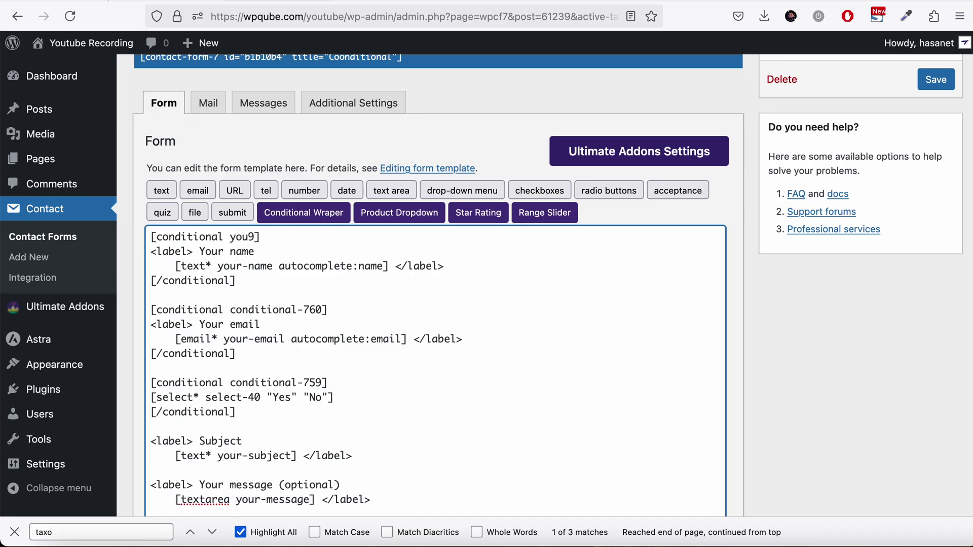
key(BackSpace)
key(BackSpace)
key(BackSpace)
key(BackSpace)
text(first-name)
Step: Rename conditional-760 to conditional-email and conditional-759 to conditional-dropdown, then save
drag(236, 309, 321, 312)
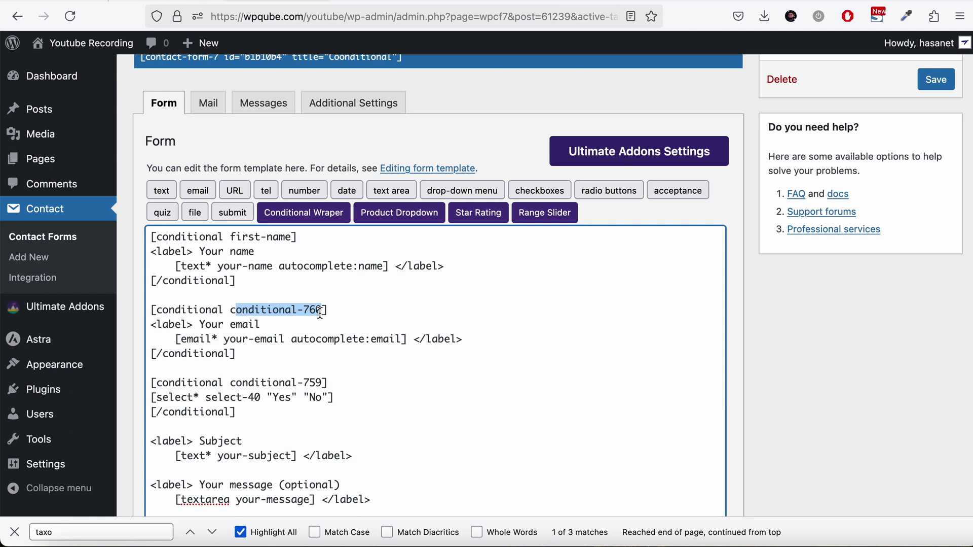
click(320, 311)
key(BackSpace)
key(BackSpace)
key(BackSpace)
text(email)
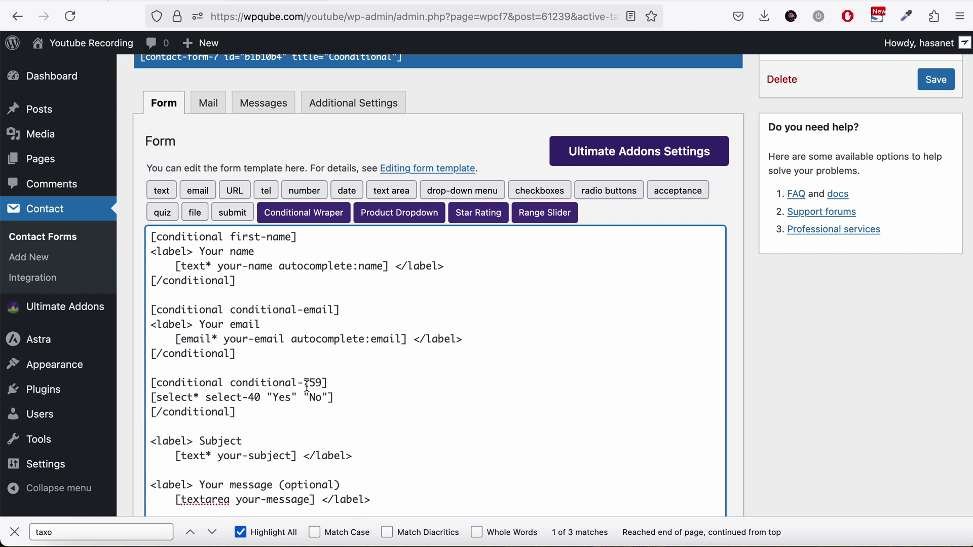
double_click(315, 382)
text(dropdown)
click(934, 80)
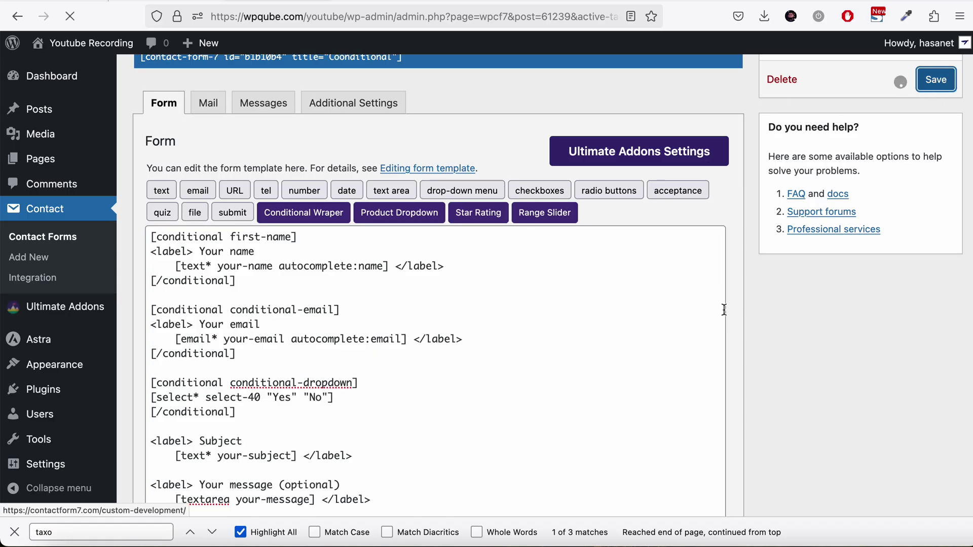
Step: Set the conditional rule's Choose Field to first-name, keeping Show visibility and If Any
scroll(702, 316, down, 10)
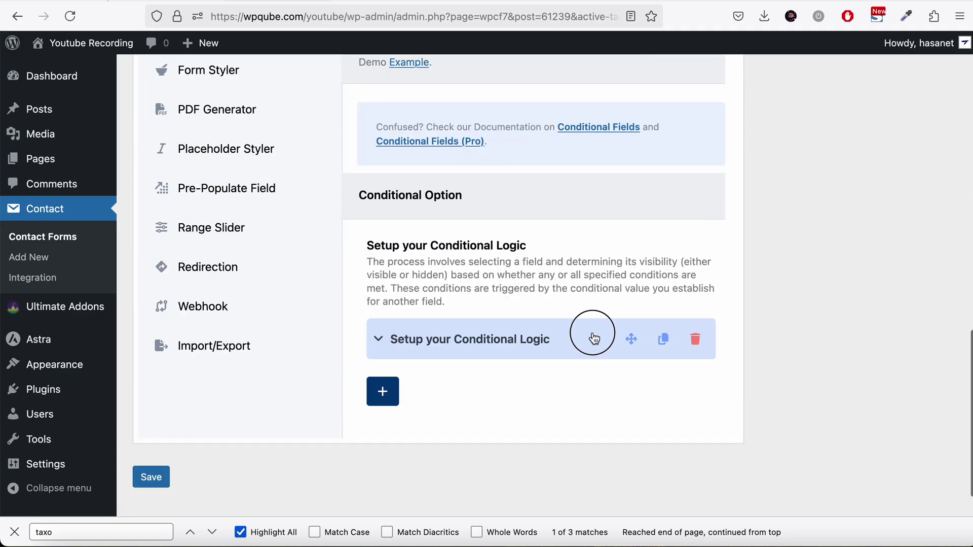
click(578, 350)
scroll(577, 368, down, 3)
click(570, 382)
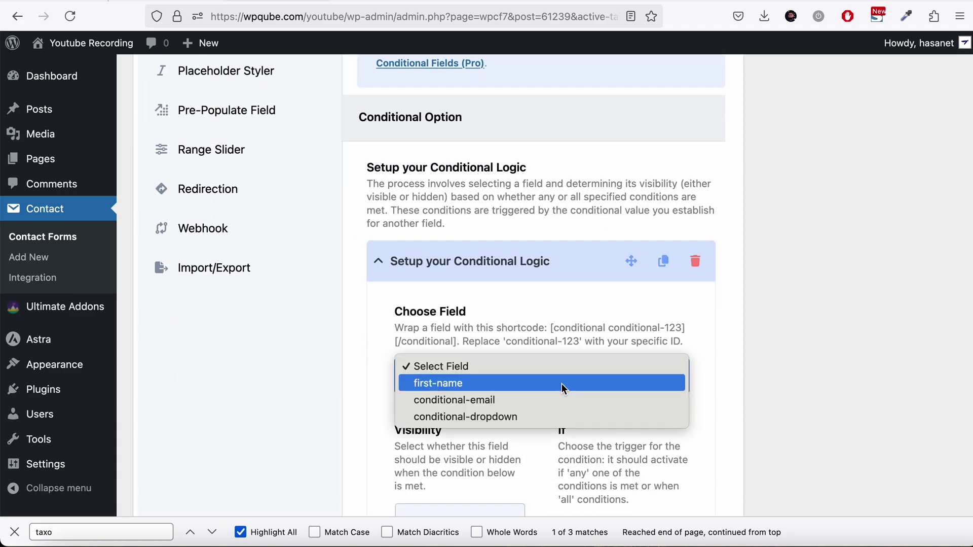
click(527, 387)
scroll(642, 394, down, 4)
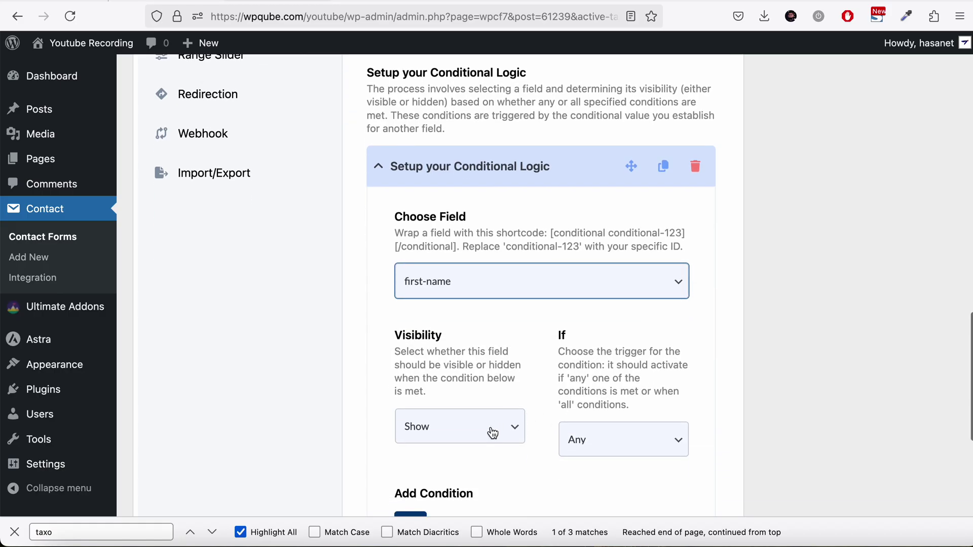
scroll(491, 432, down, 2)
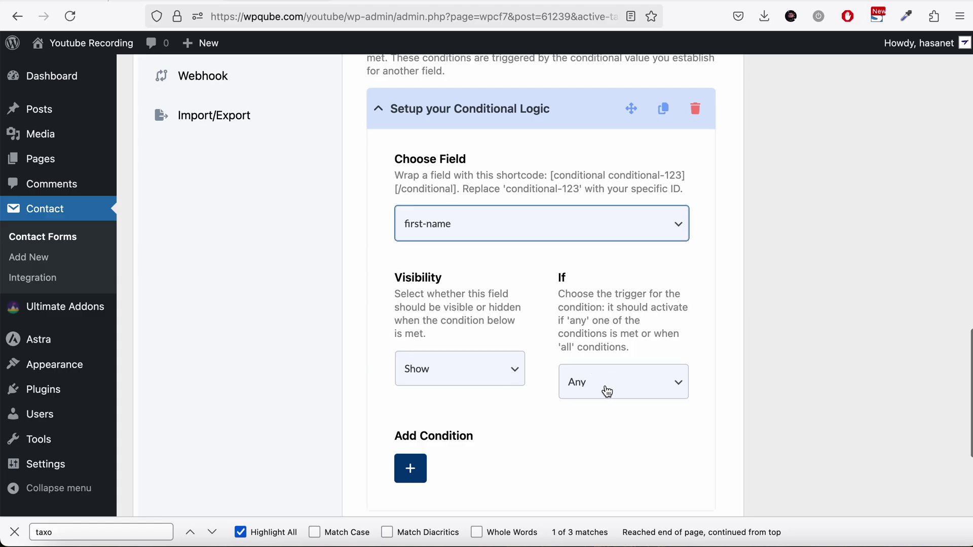
scroll(591, 385, up, 1)
scroll(587, 381, up, 15)
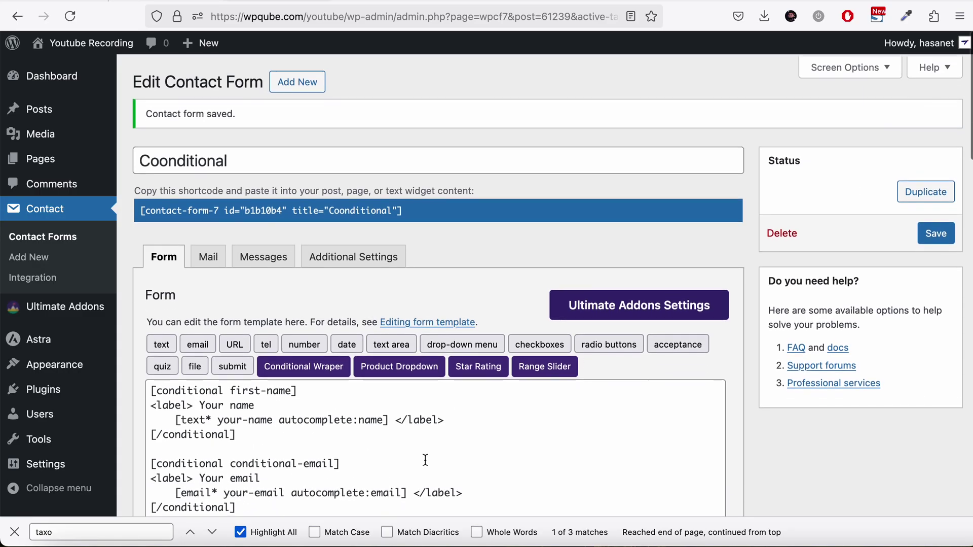
Step: Try a required text field text-863 at the template top, then remove it again
scroll(325, 358, down, 2)
click(151, 274)
key(Return)
key(Return)
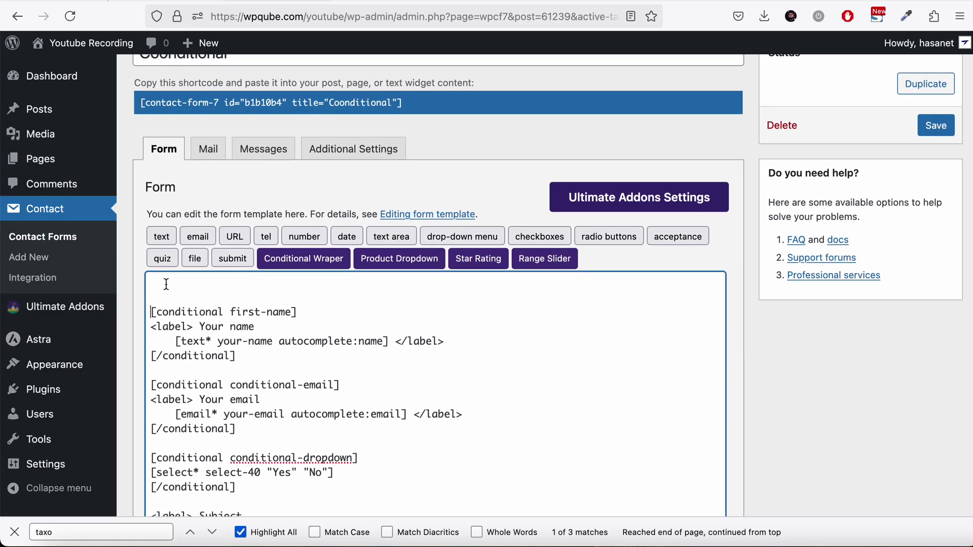
click(162, 237)
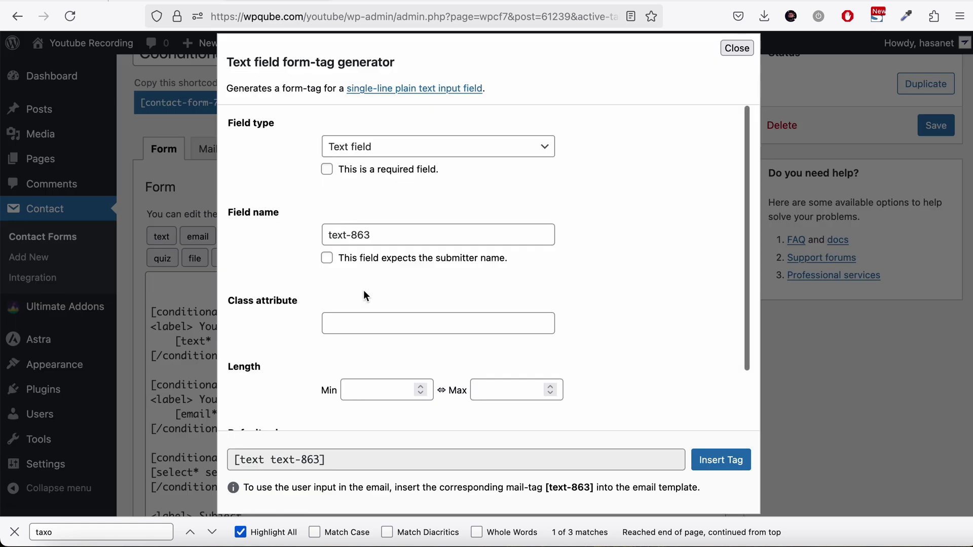
click(411, 175)
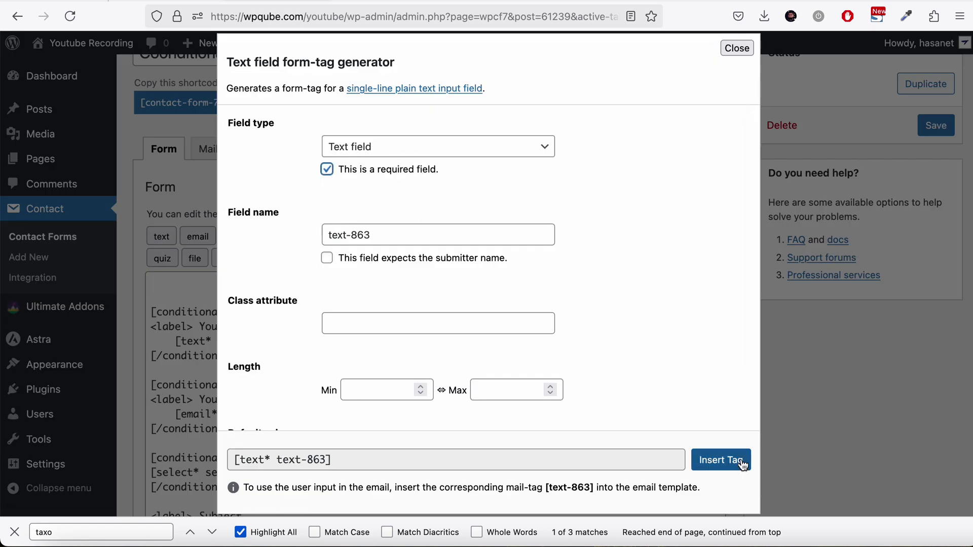
click(723, 460)
click(262, 320)
text(\\)
key(BackSpace)
key(BackSpace)
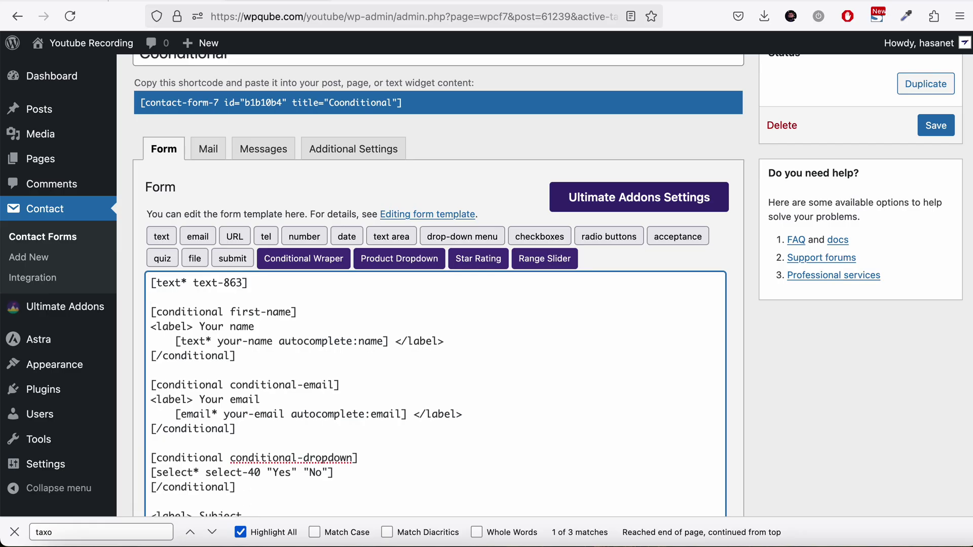
drag(154, 282, 256, 280)
key(BackSpace)
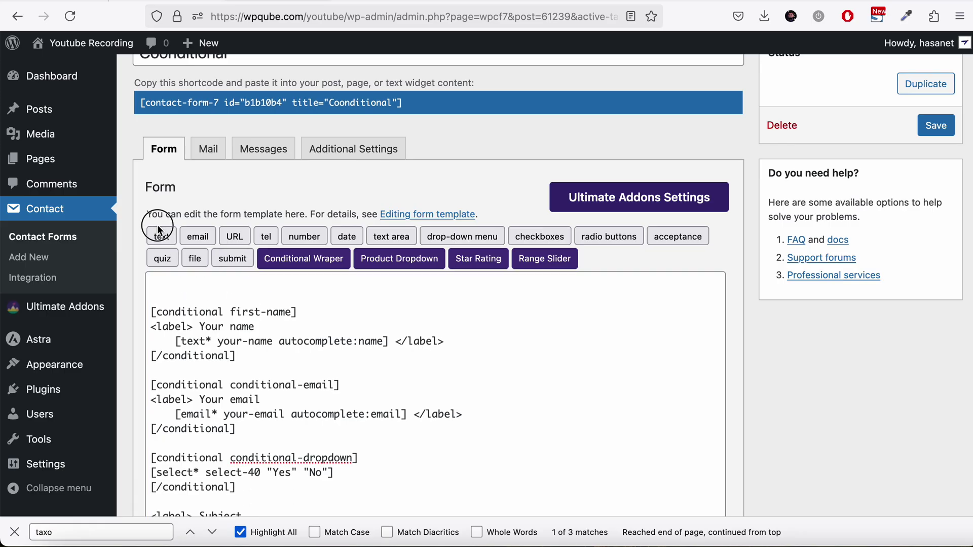
Step: Insert a text field with placeholder 'First Name' at the top and rename first-name to last-name
click(160, 233)
scroll(385, 296, down, 3)
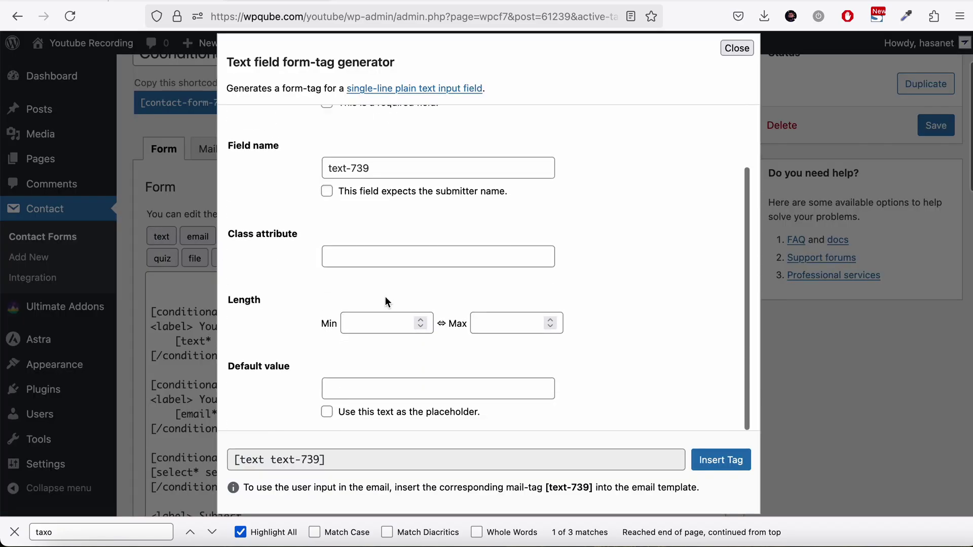
click(413, 416)
click(418, 390)
text(Fi)
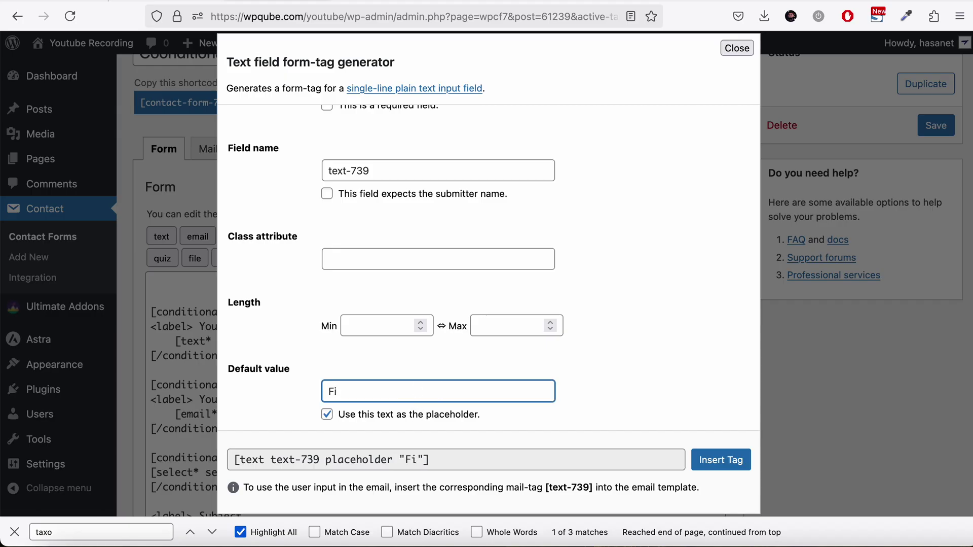
text(rst Name)
click(707, 451)
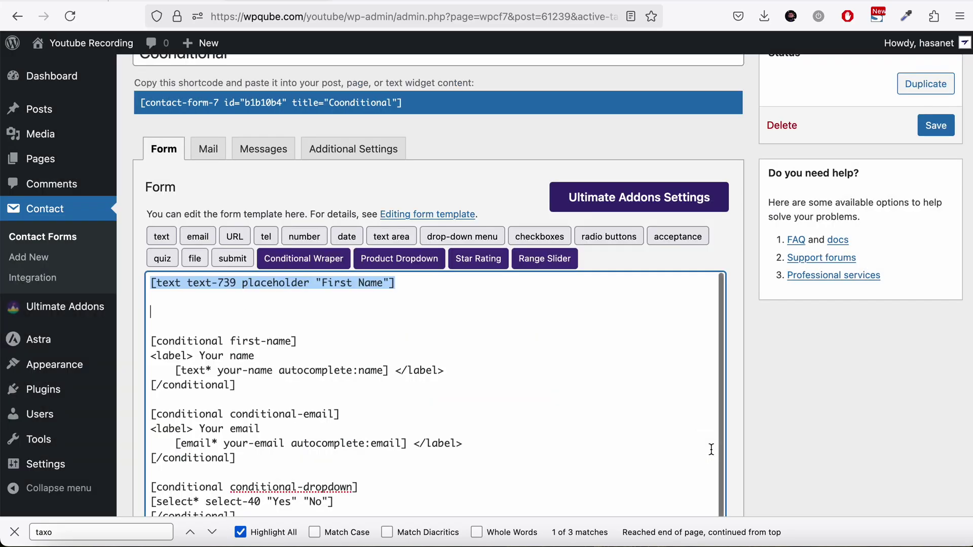
click(401, 322)
key(BackSpace)
key(BackSpace)
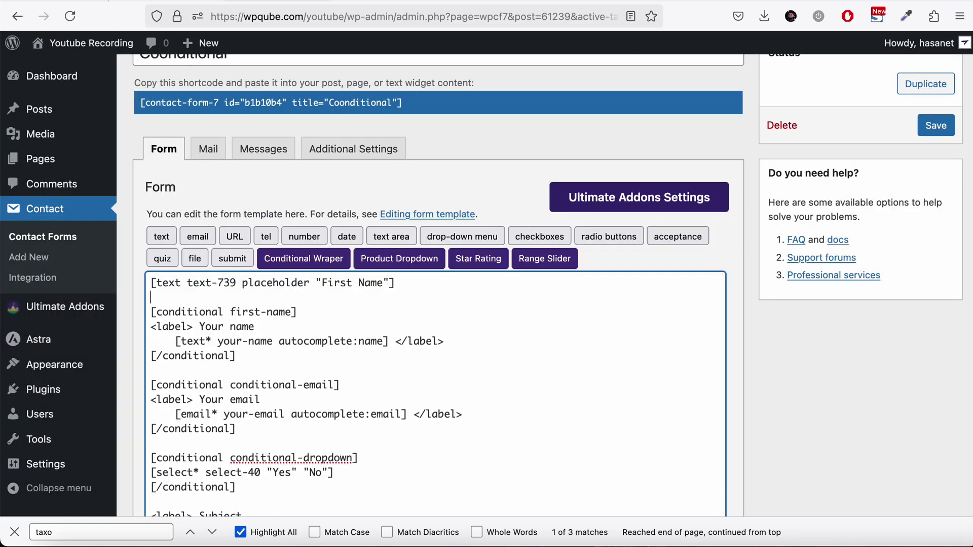
double_click(249, 314)
text(last)
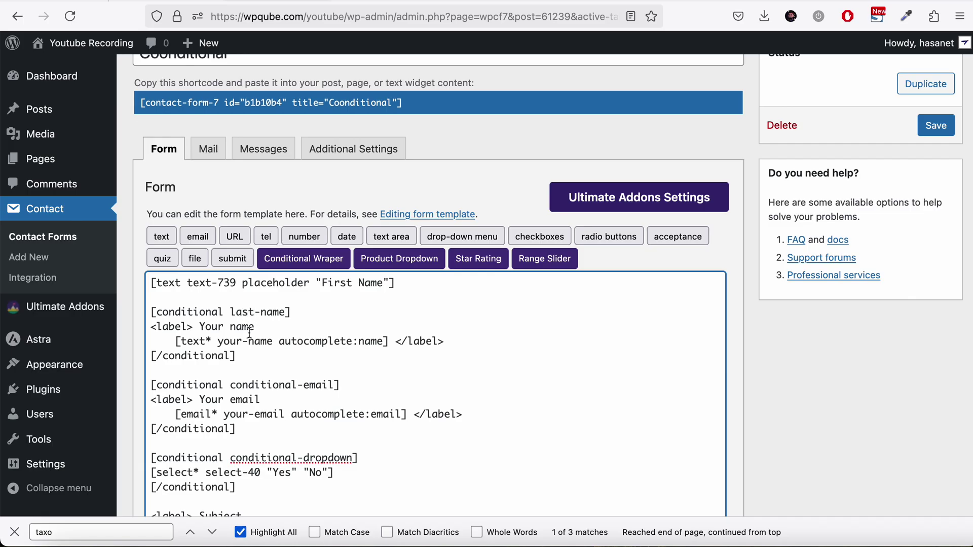
Step: Save the form and make the first conditional rule control the last-name field
click(937, 126)
scroll(731, 426, down, 7)
scroll(731, 425, down, 10)
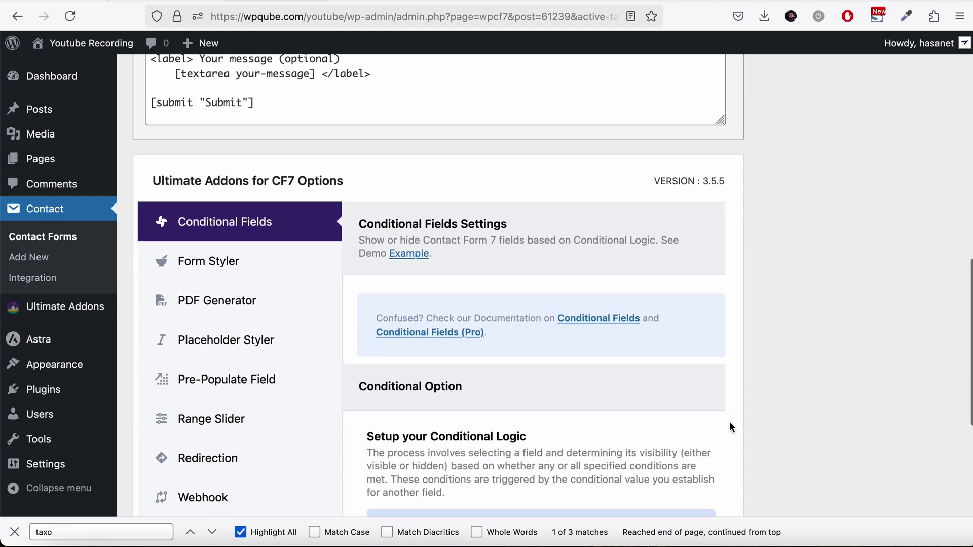
click(460, 293)
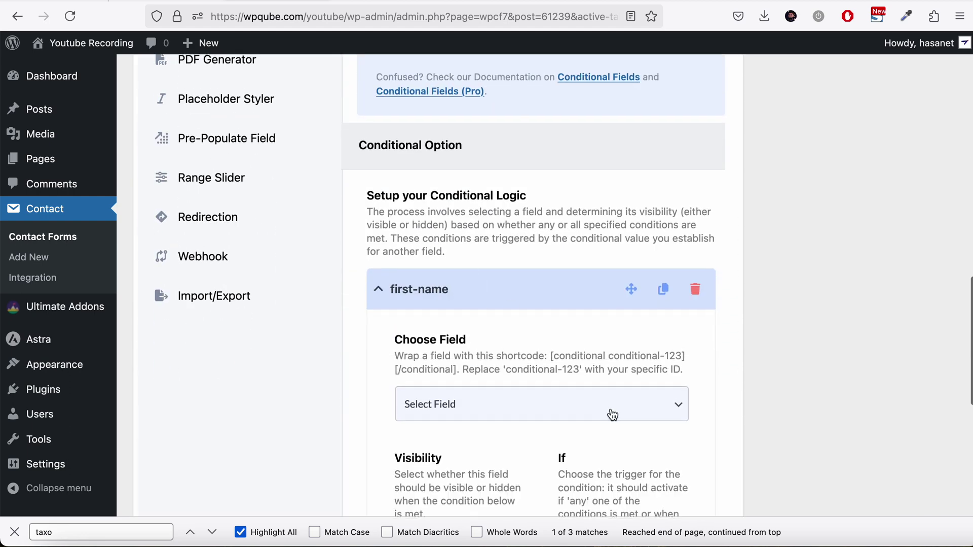
scroll(558, 315, down, 2)
click(595, 330)
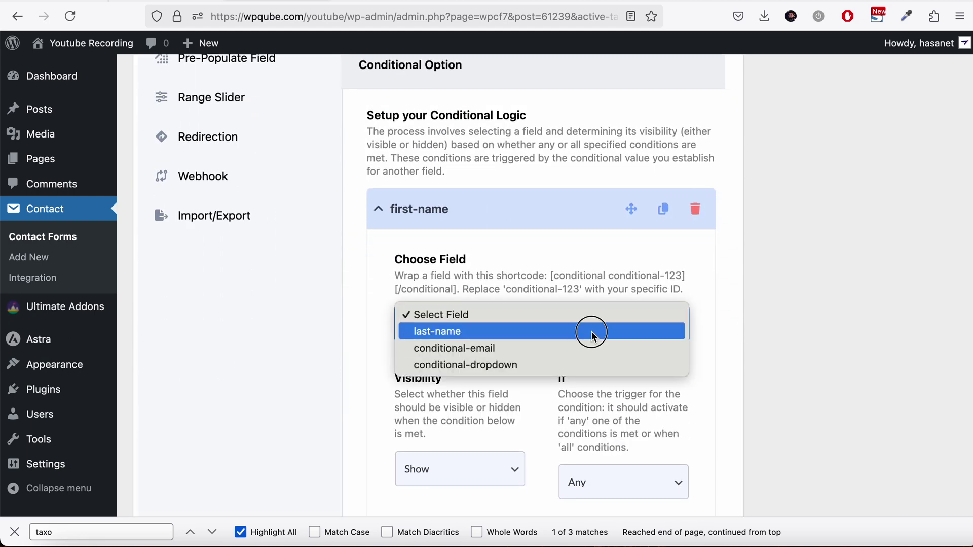
click(589, 330)
Step: Keep the rule set to Show, triggered when Any condition matches
scroll(563, 423, down, 1)
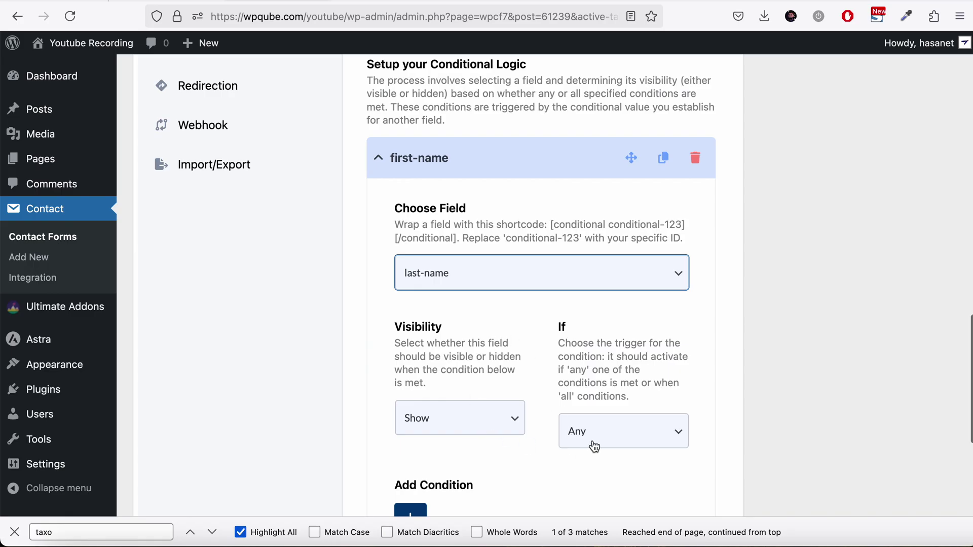
click(614, 431)
click(669, 415)
scroll(758, 393, down, 3)
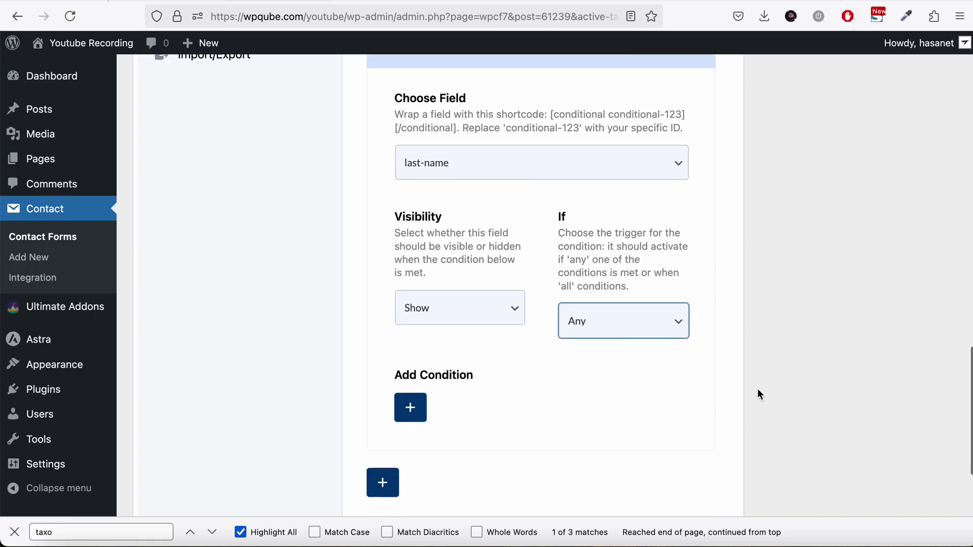
click(473, 282)
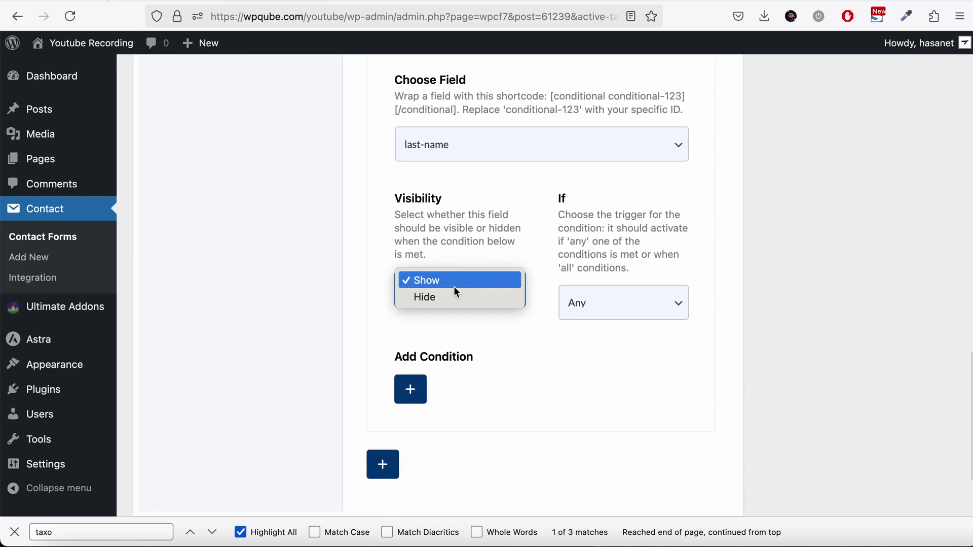
click(448, 282)
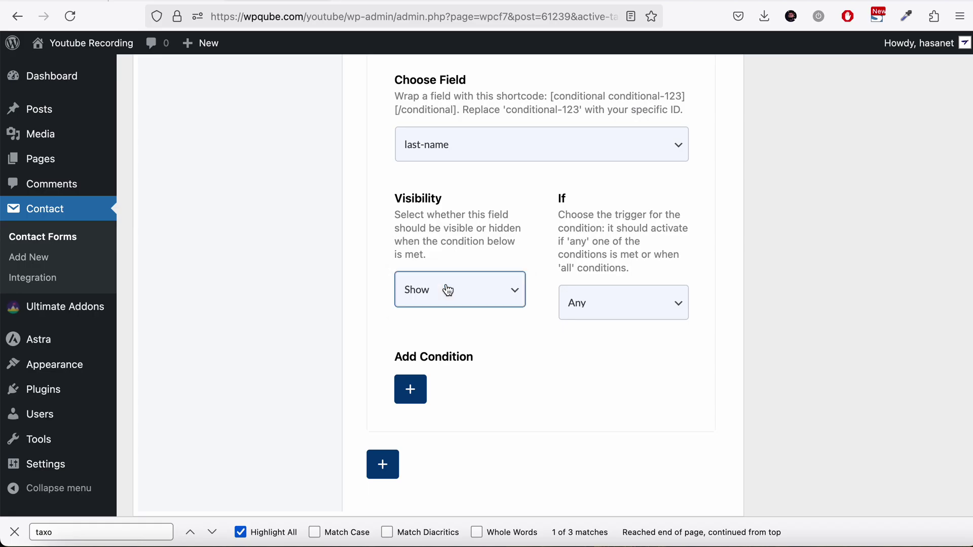
click(627, 300)
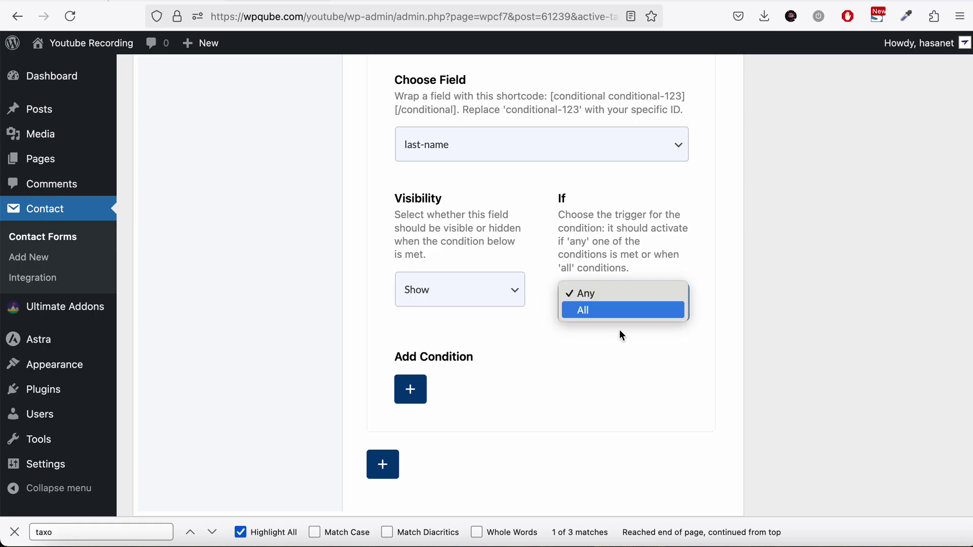
click(534, 339)
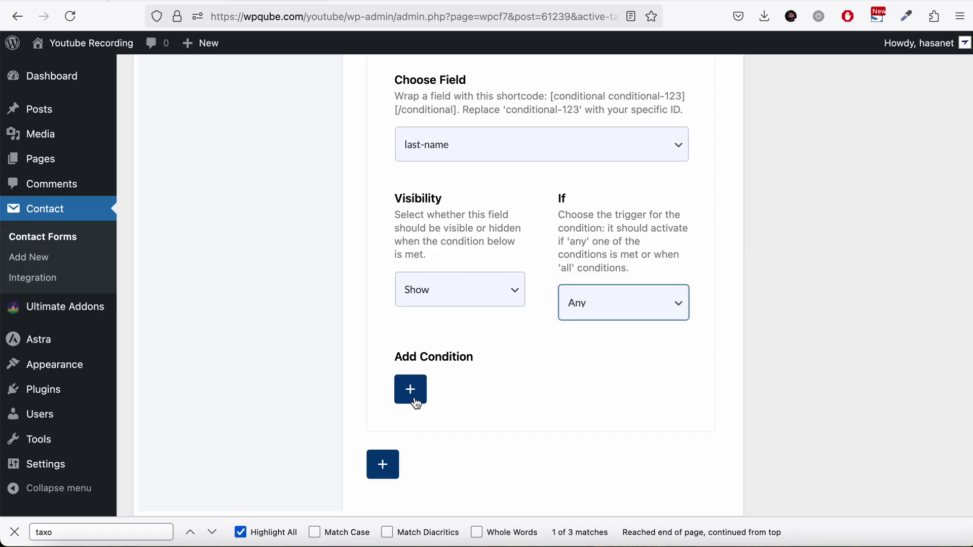
Step: Add two condition rows, switching the trigger to All and back to Any
click(415, 399)
click(636, 395)
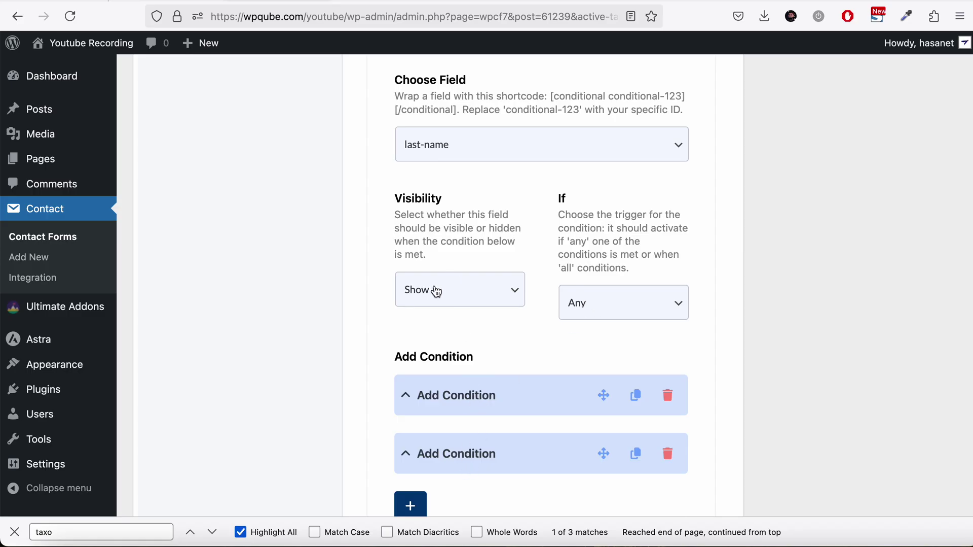
click(606, 312)
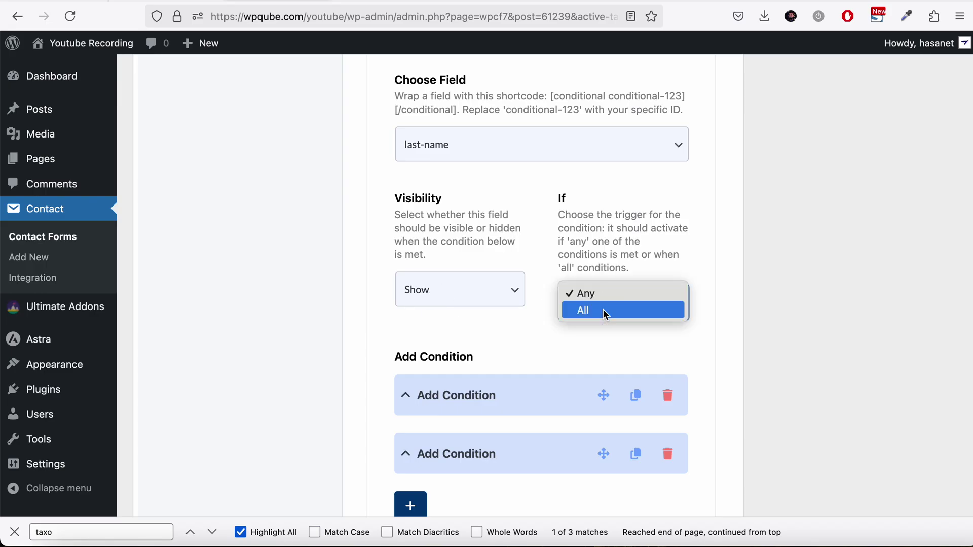
click(606, 313)
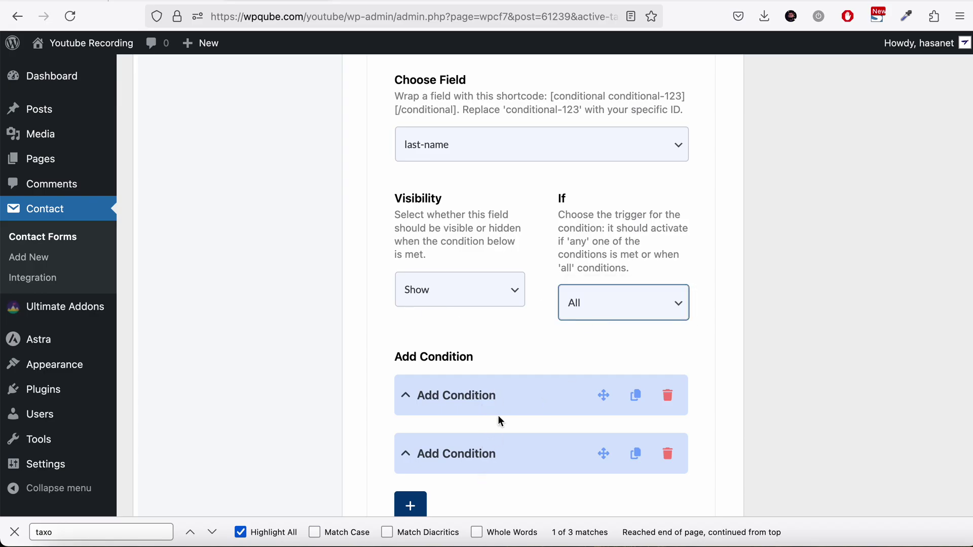
click(609, 309)
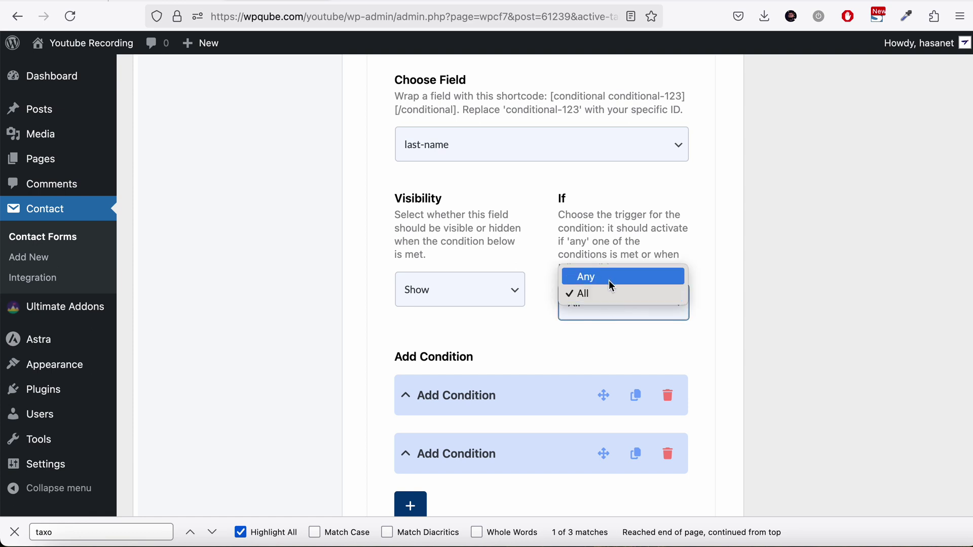
click(607, 277)
scroll(515, 373, down, 3)
click(485, 278)
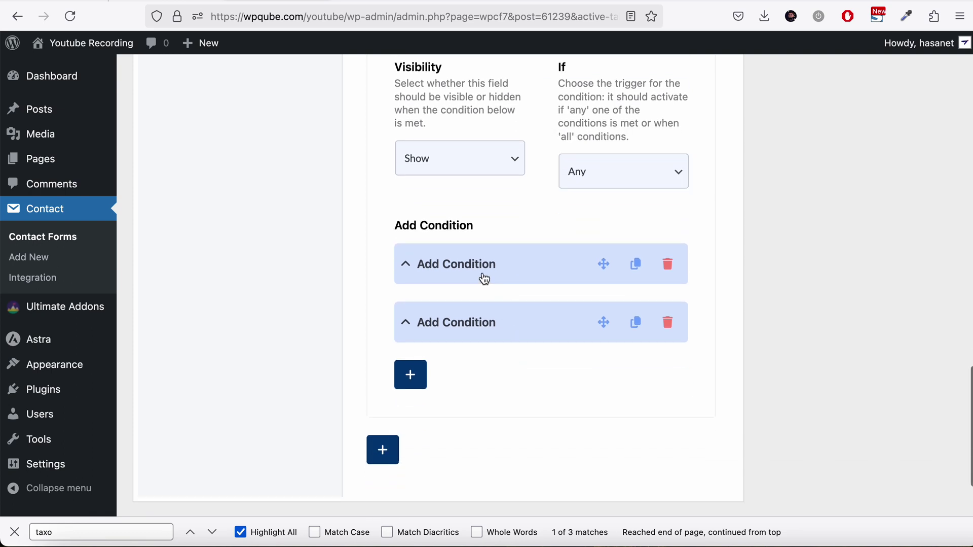
Step: Delete the extra condition row and set the remaining John condition to test text-739
click(668, 323)
click(589, 299)
click(487, 266)
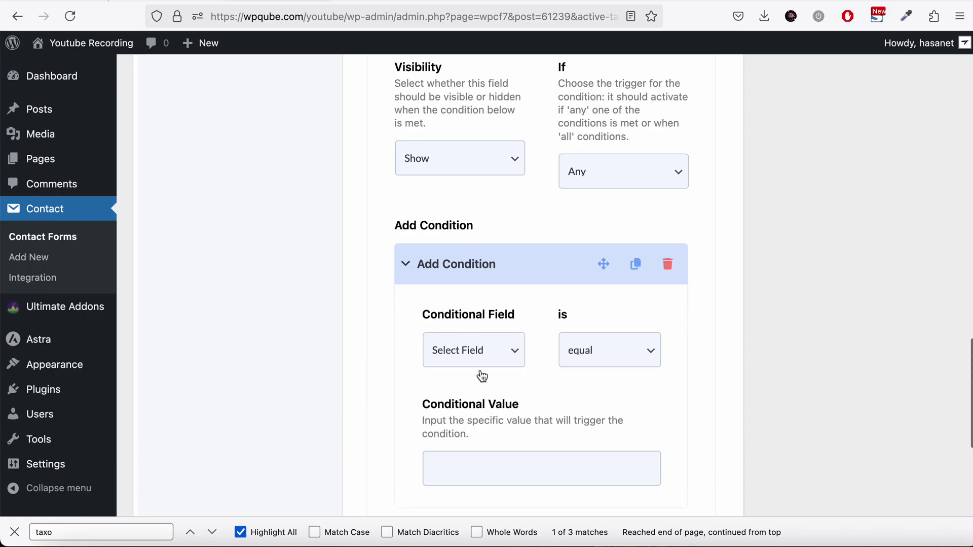
click(473, 364)
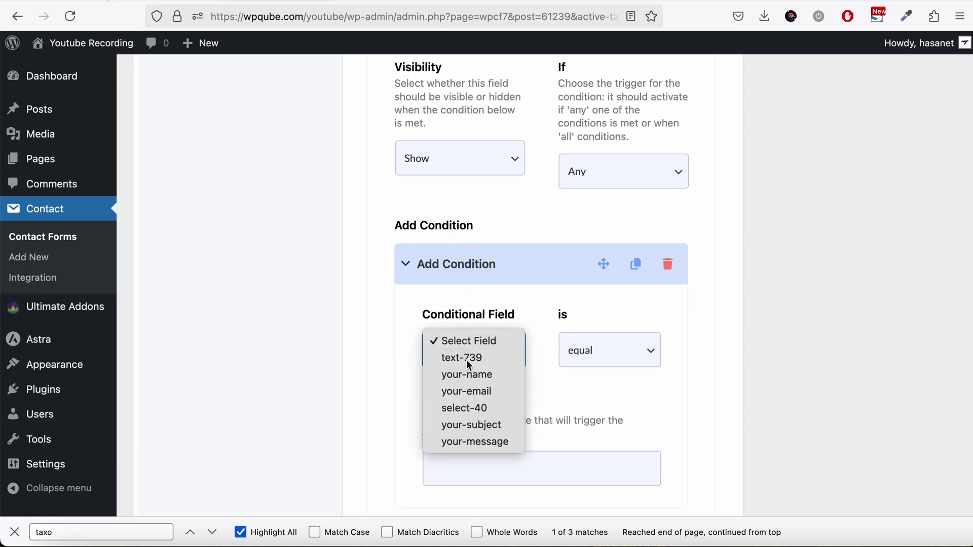
click(467, 358)
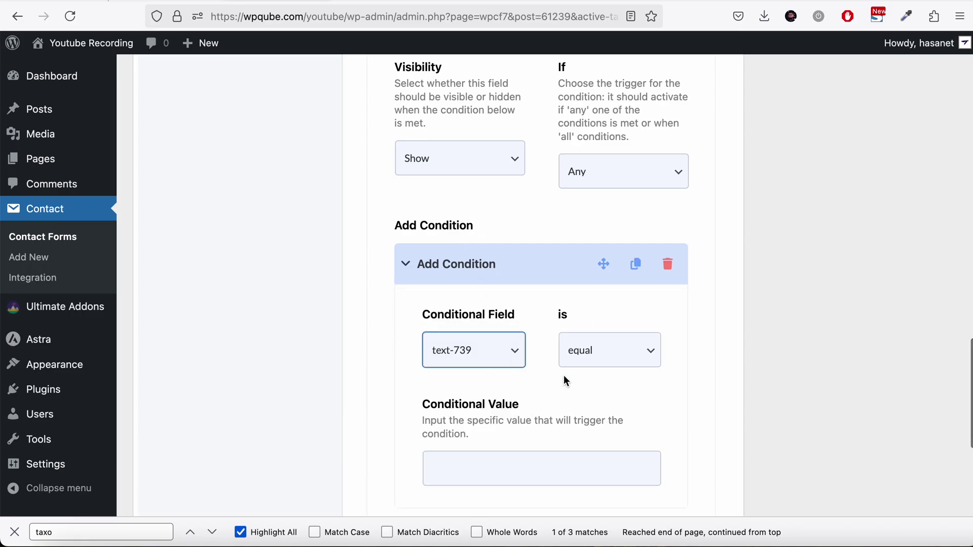
click(532, 467)
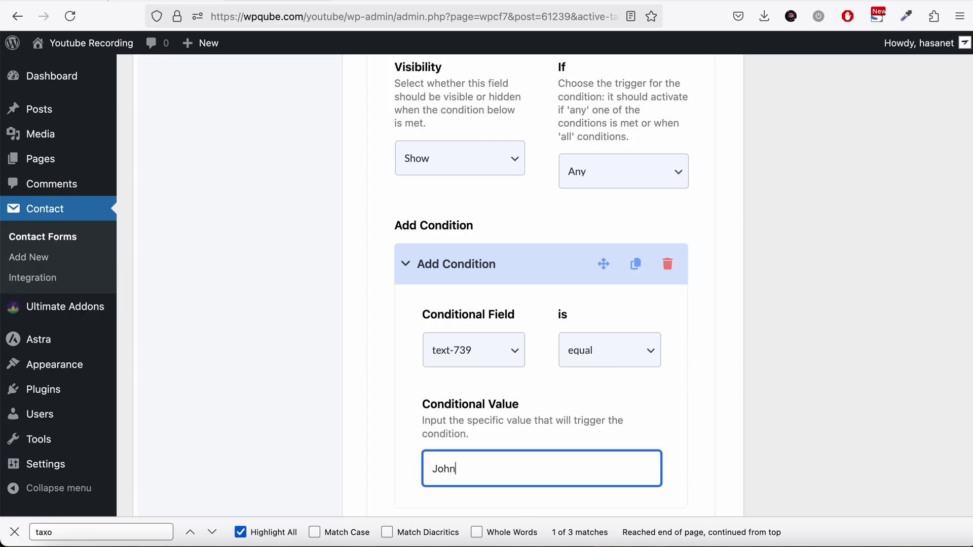
scroll(744, 359, down, 1)
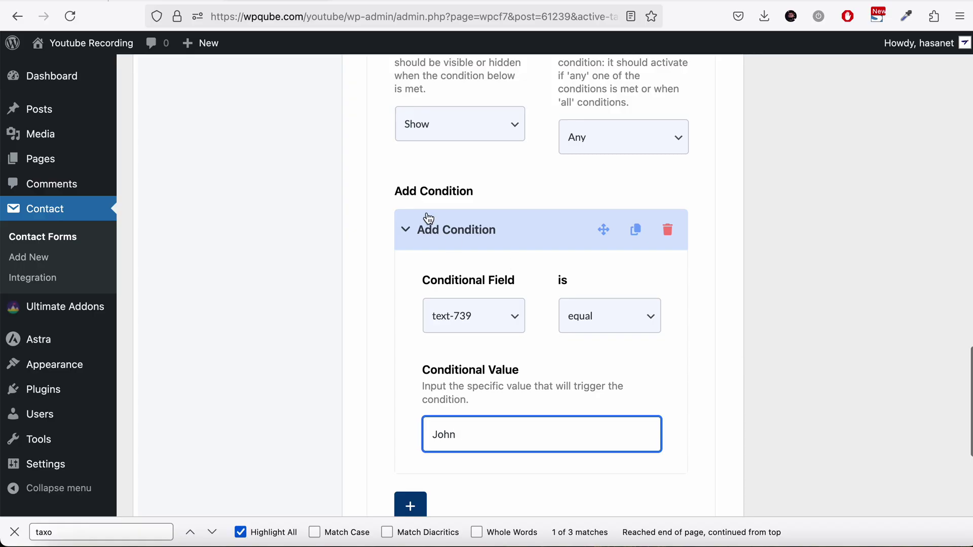
click(432, 243)
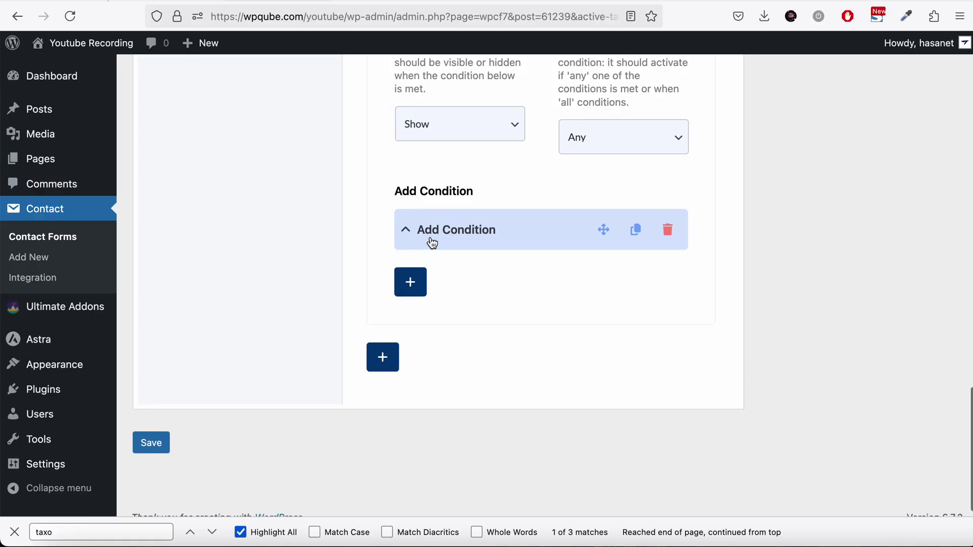
scroll(432, 242, up, 5)
scroll(436, 264, down, 5)
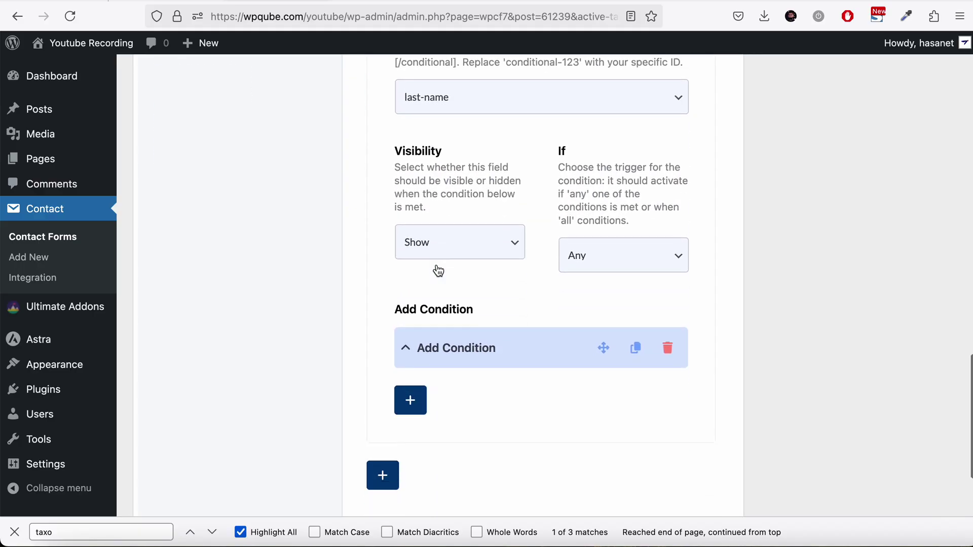
Step: Duplicate the John condition, change the copy to text-739 equals James, and save
click(635, 311)
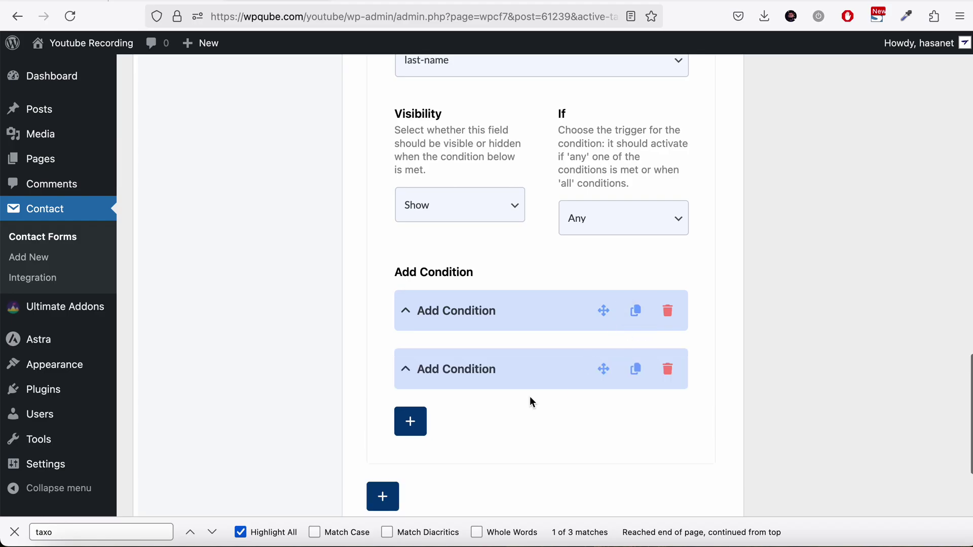
click(476, 367)
scroll(488, 417, down, 2)
click(477, 387)
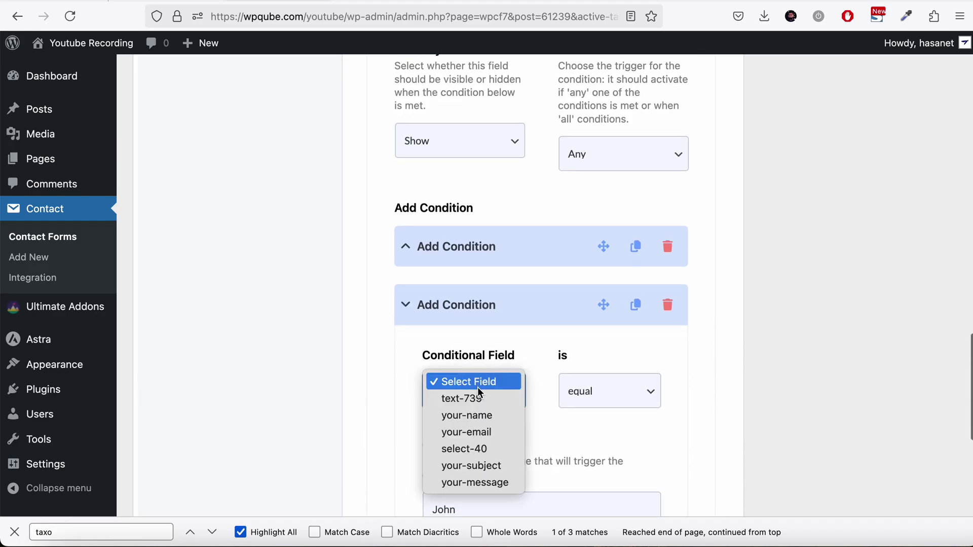
click(479, 399)
scroll(543, 427, down, 1)
click(496, 456)
key(BackSpace)
key(BackSpace)
key(BackSpace)
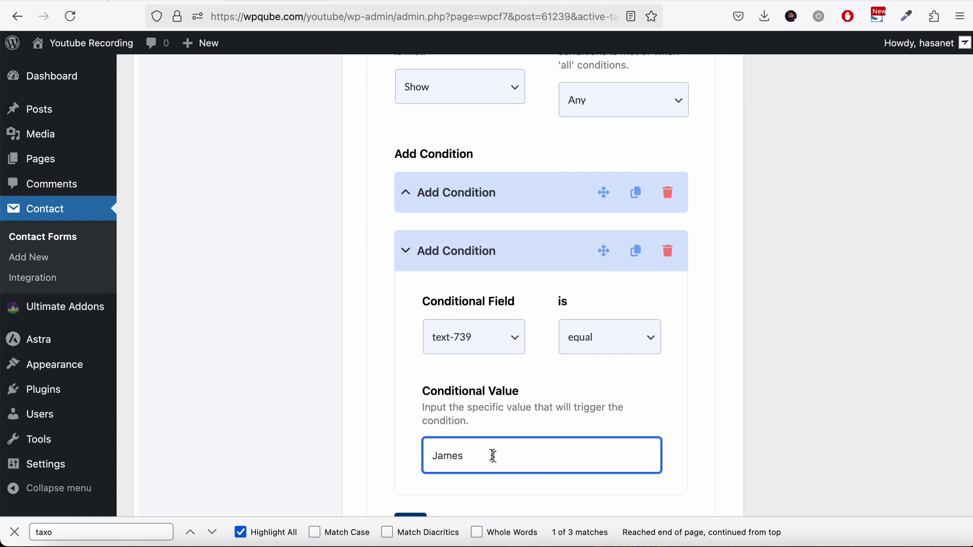
click(469, 256)
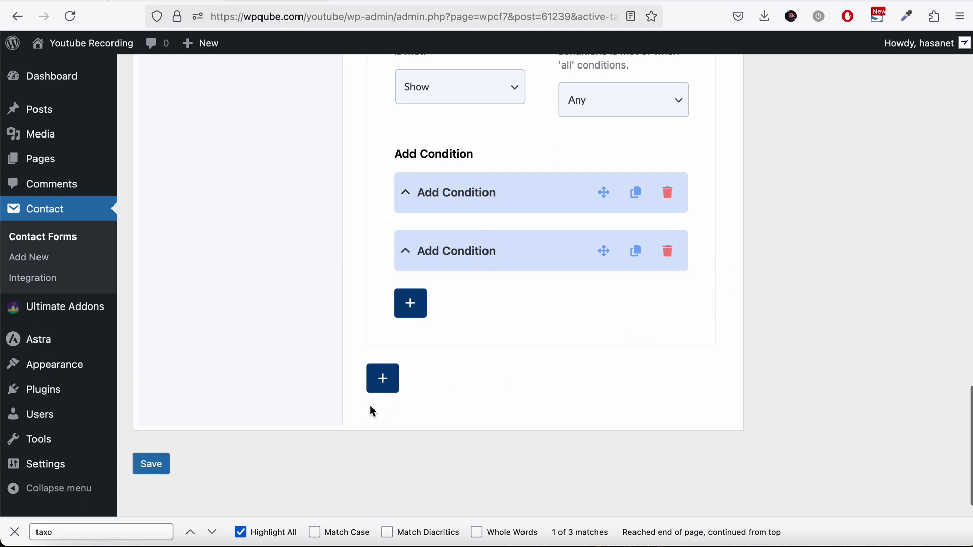
click(160, 465)
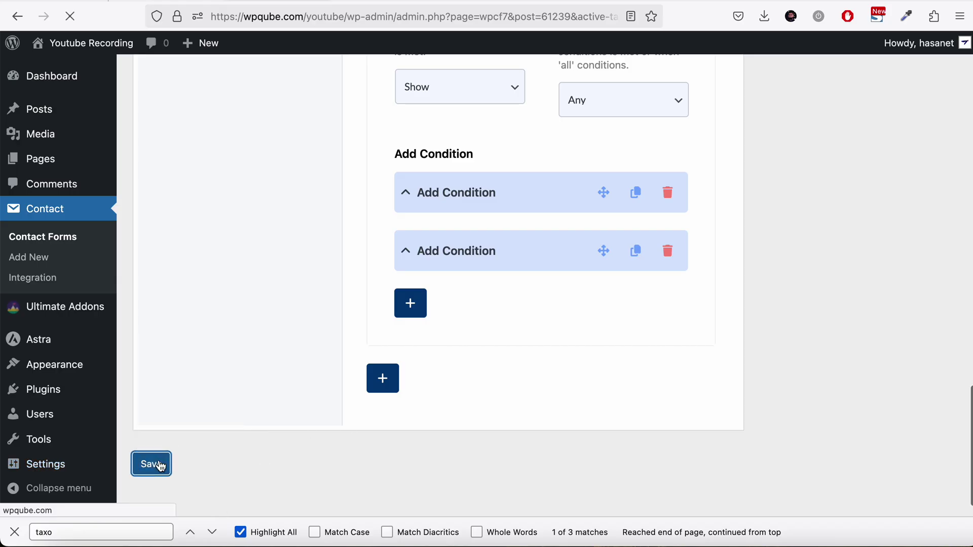
Step: Open Add New Page in a new tab and copy the Coonditional form's shortcode (id b1b10b4)
mouse_move(79, 168)
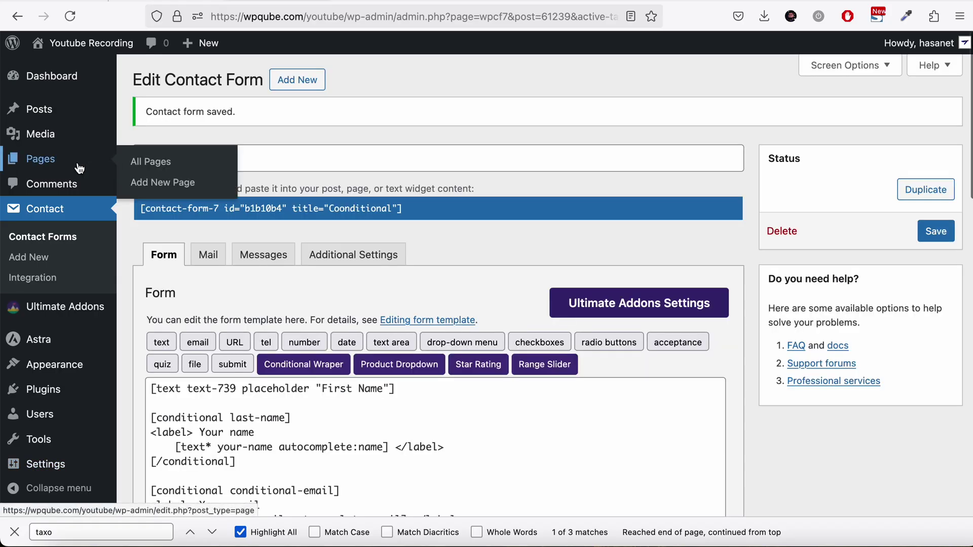
right_click(188, 175)
click(220, 178)
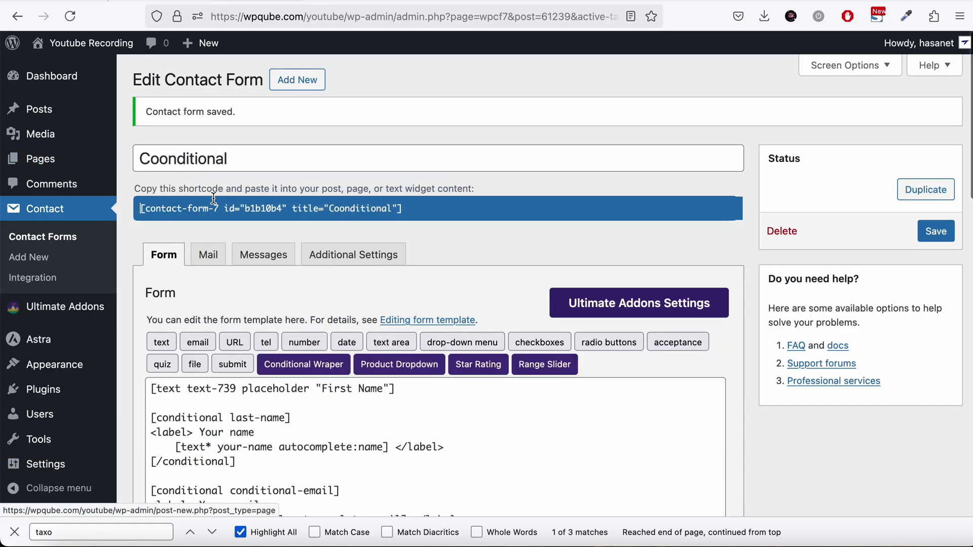
click(213, 197)
key(super+c)
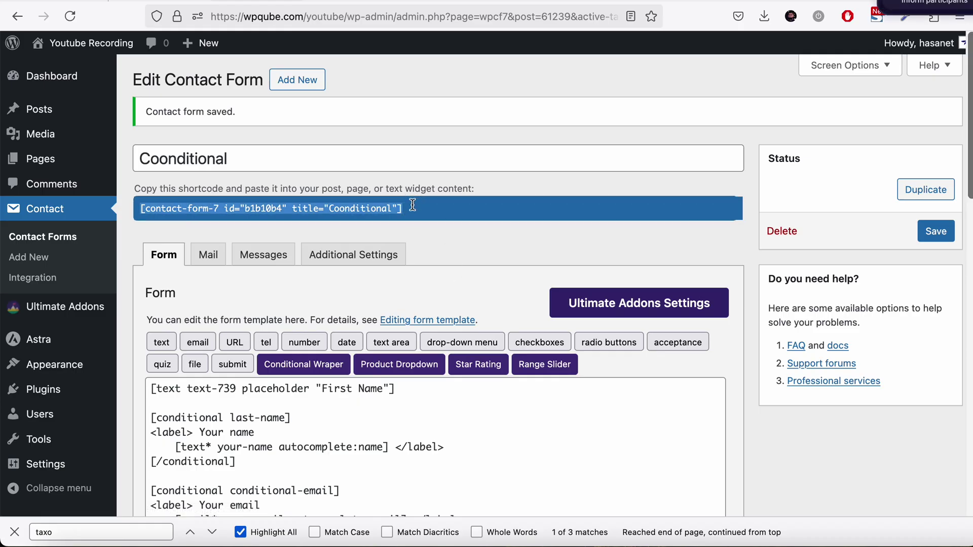
click(344, 4)
Step: Publish a page titled 'Conditional' containing the pasted form shortcode, then view it live
text(C)
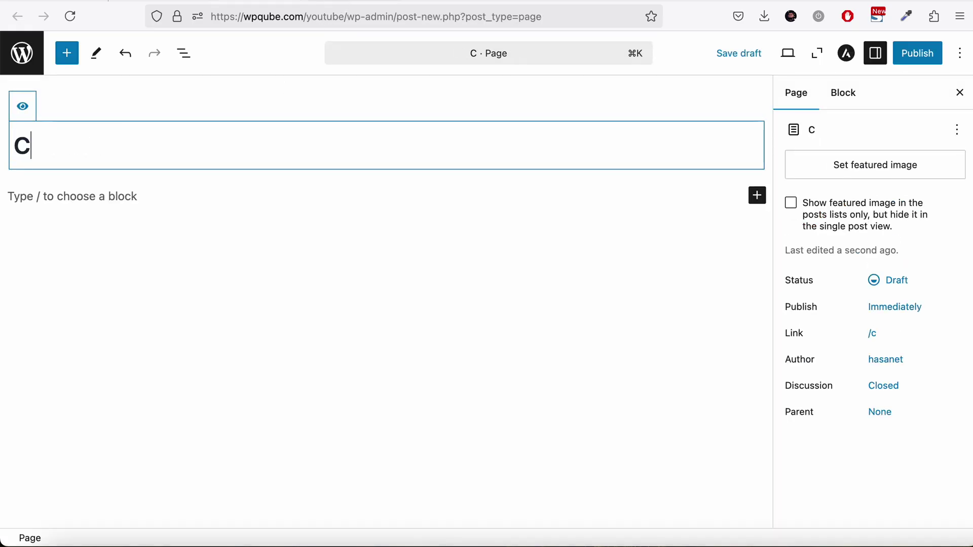
text(onditional)
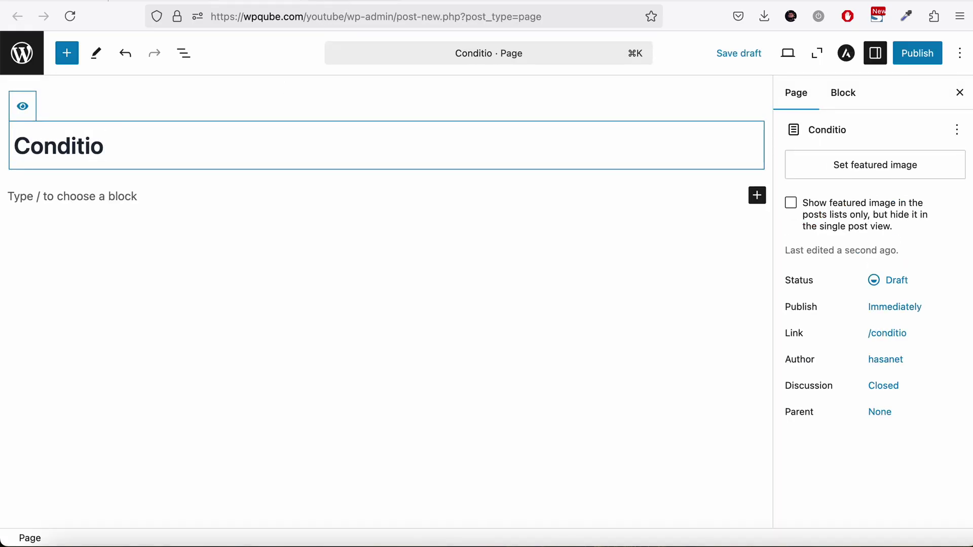
key(Return)
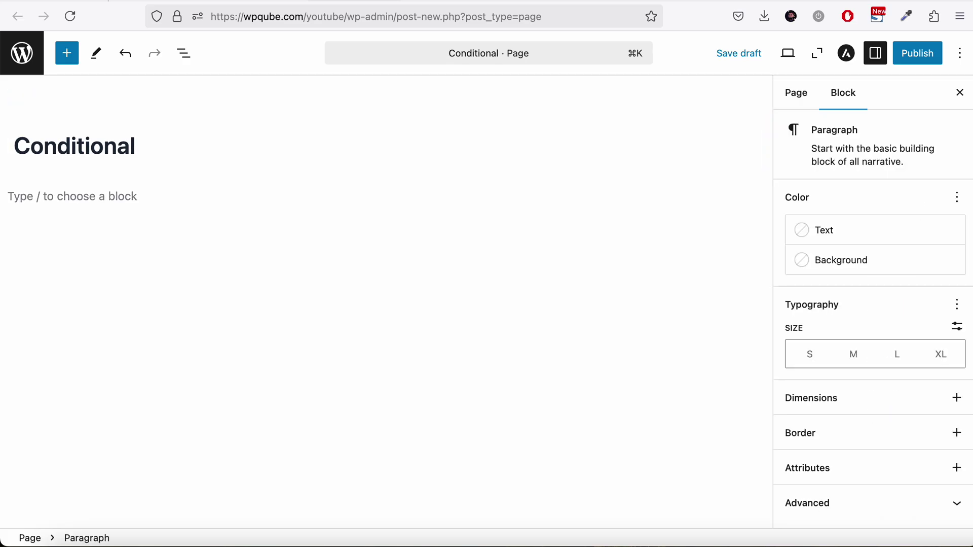
key(super+v)
click(932, 52)
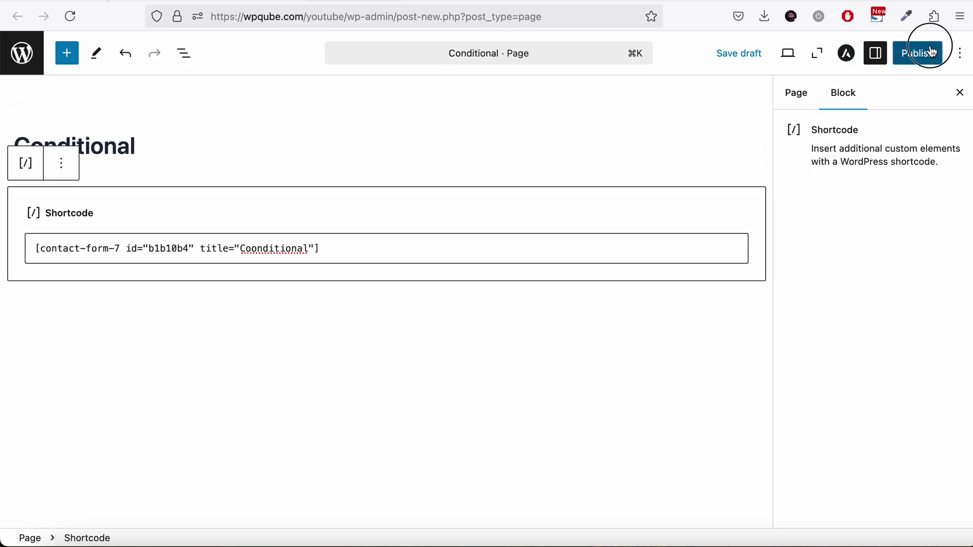
click(922, 54)
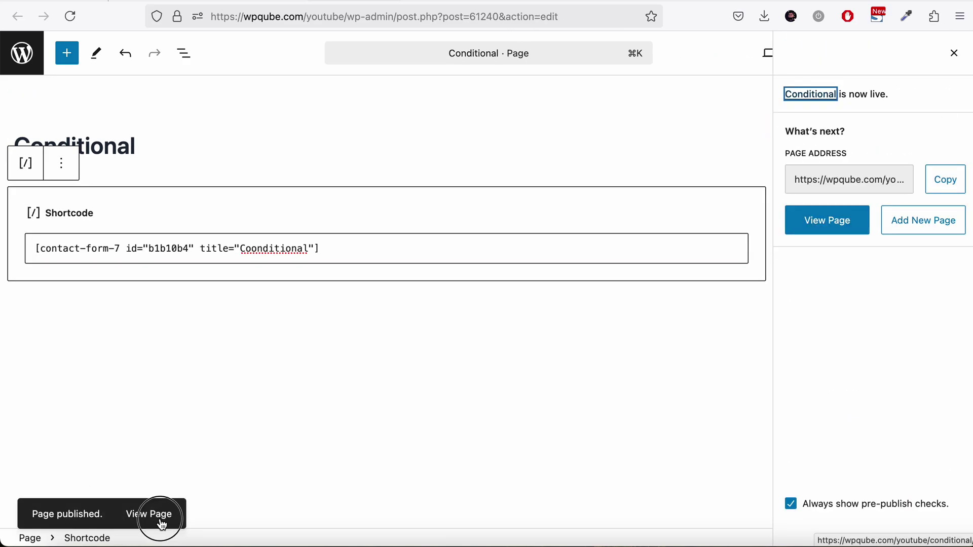
click(162, 524)
scroll(352, 372, down, 7)
scroll(352, 372, up, 2)
scroll(352, 373, up, 1)
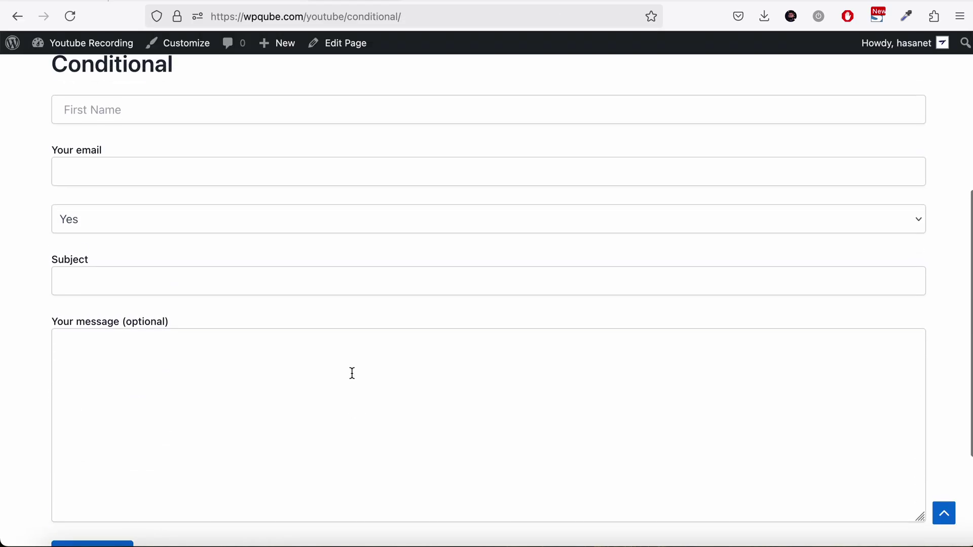
Step: Enter John, Robert, then James as First Name to check when Your name appears
click(175, 119)
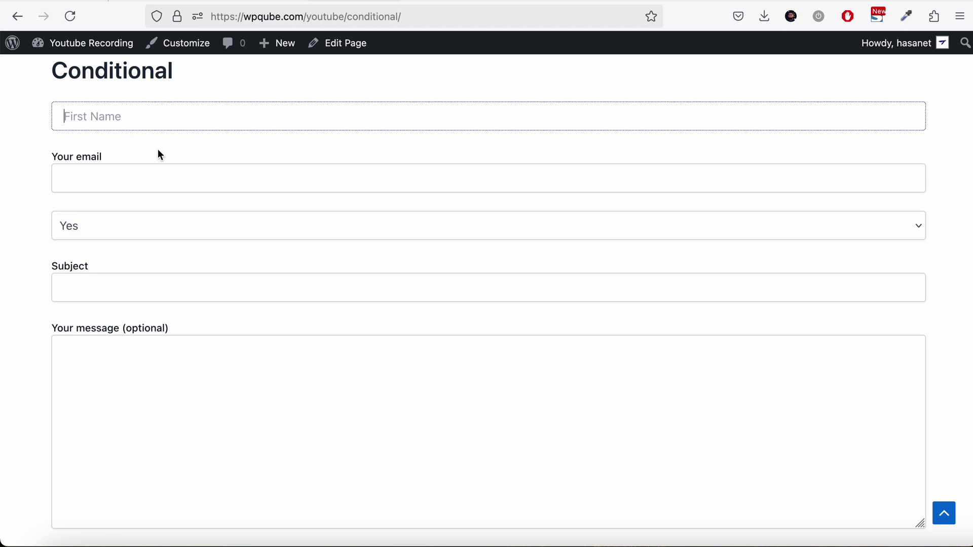
text(John)
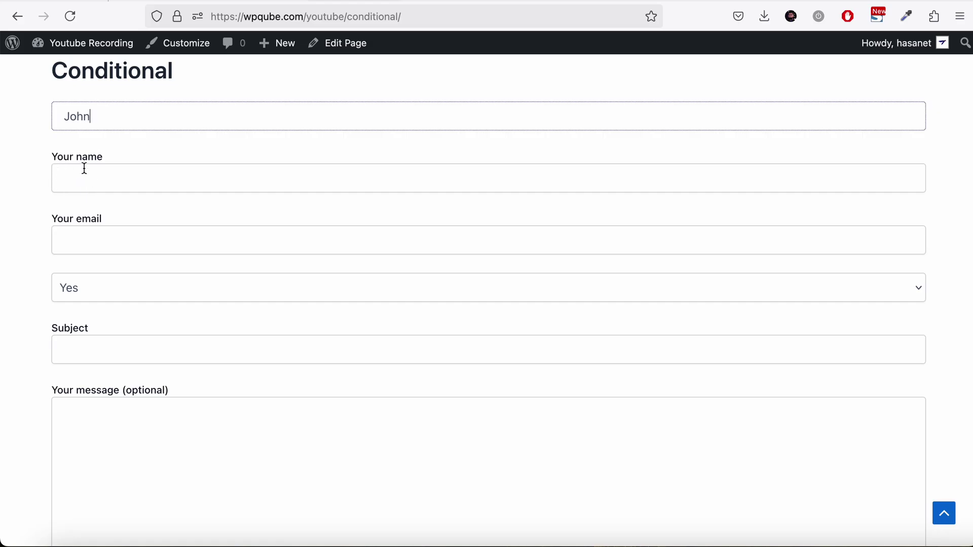
key(BackSpace)
key(BackSpace)
key(BackSpace)
key(BackSpace)
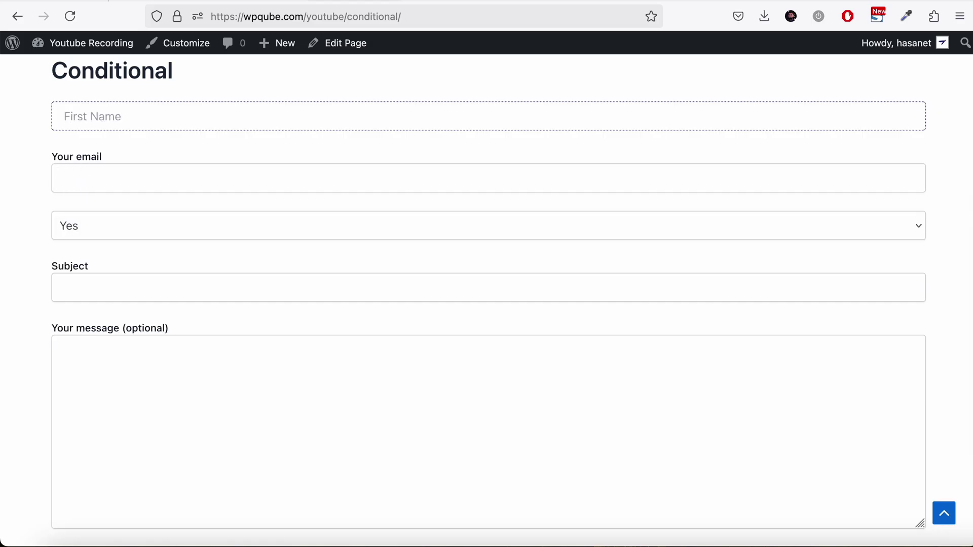
text(Robert)
drag(108, 116, 56, 117)
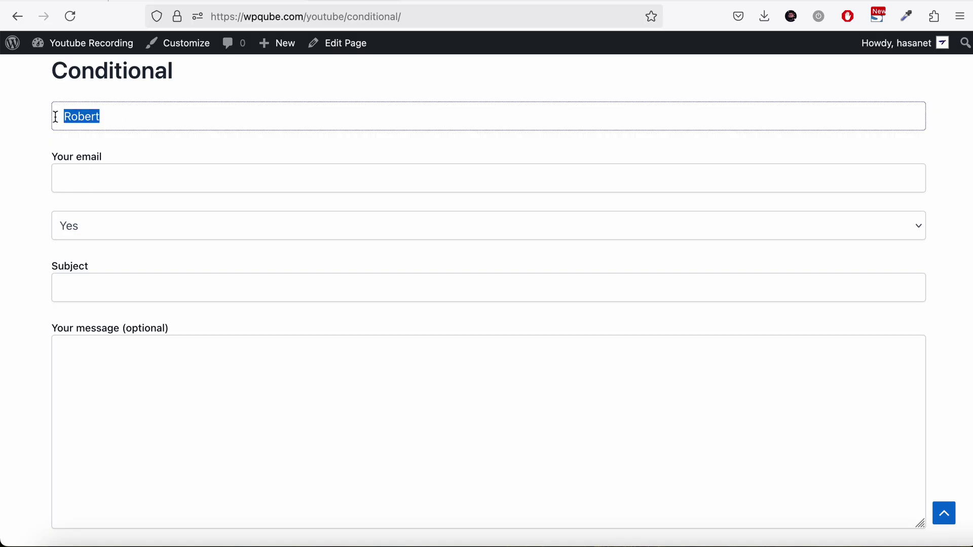
text(James)
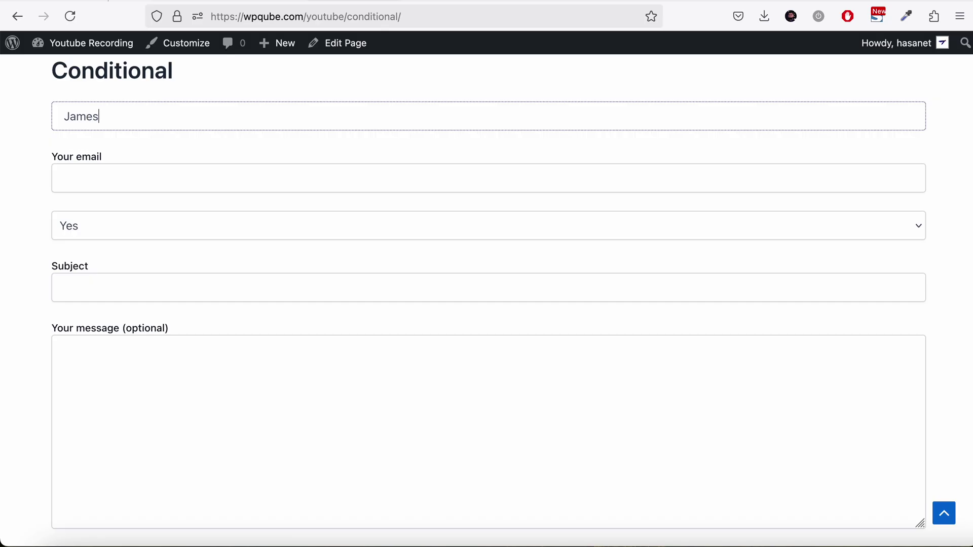
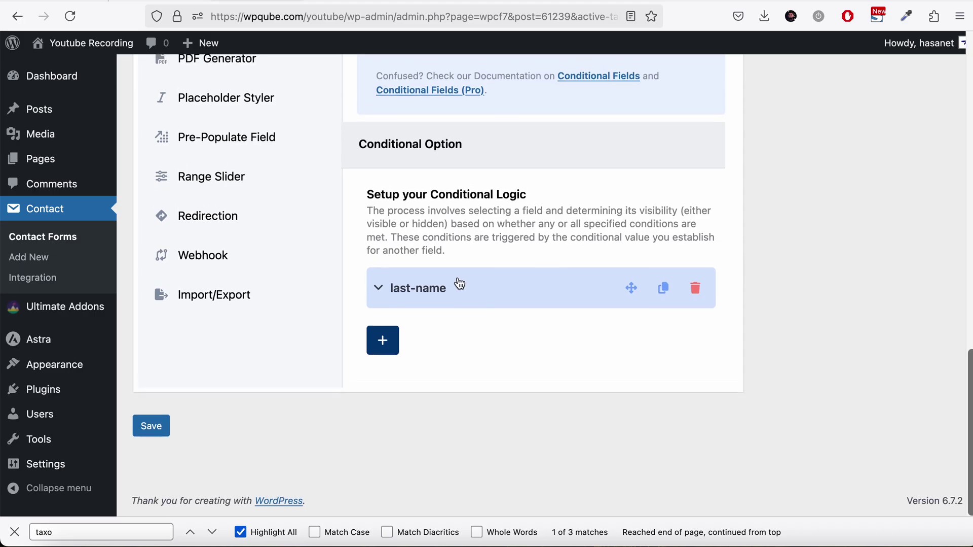
Step: Scroll down the Conditional Fields options to the new last-name rule
scroll(440, 336, down, 2)
Step: Duplicate the last-name rule and set the copy to Hide the conditional-email field
click(428, 264)
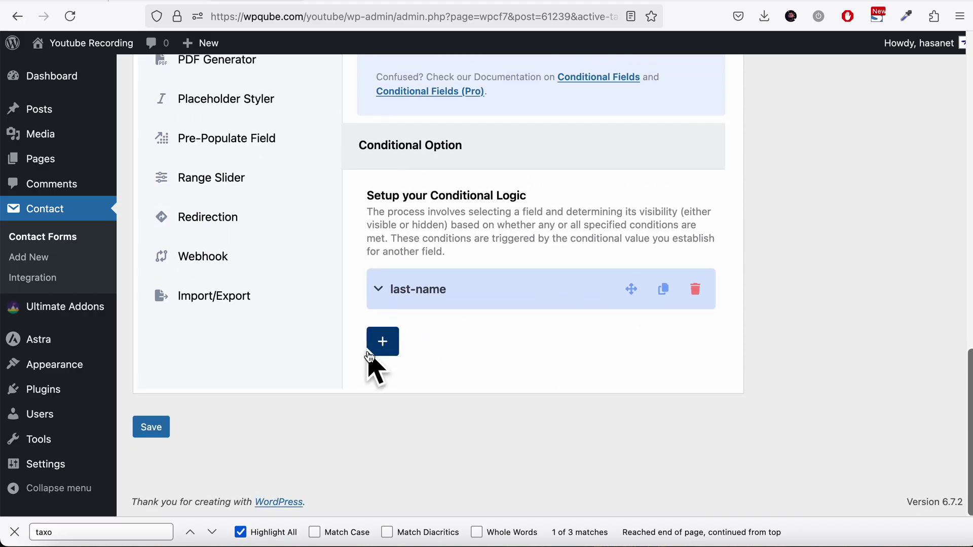
click(673, 298)
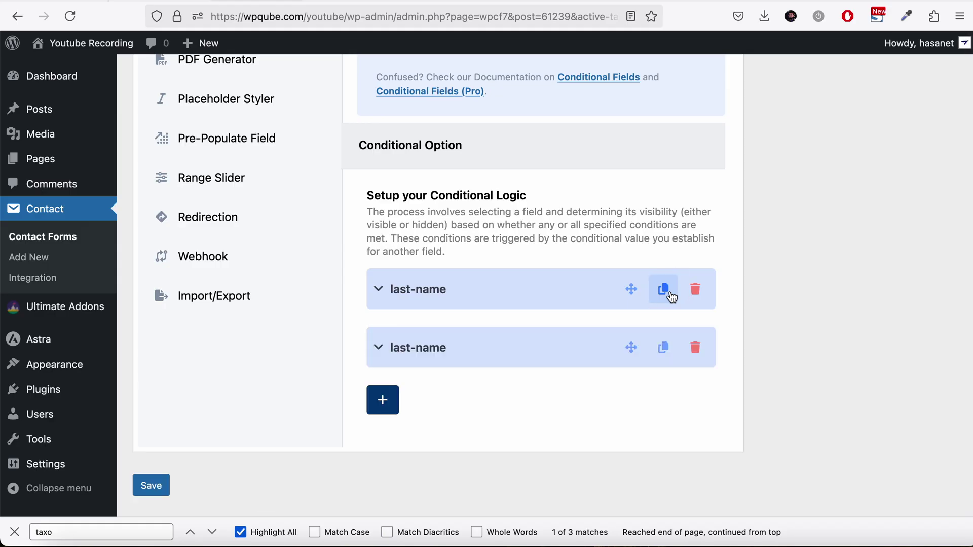
click(476, 347)
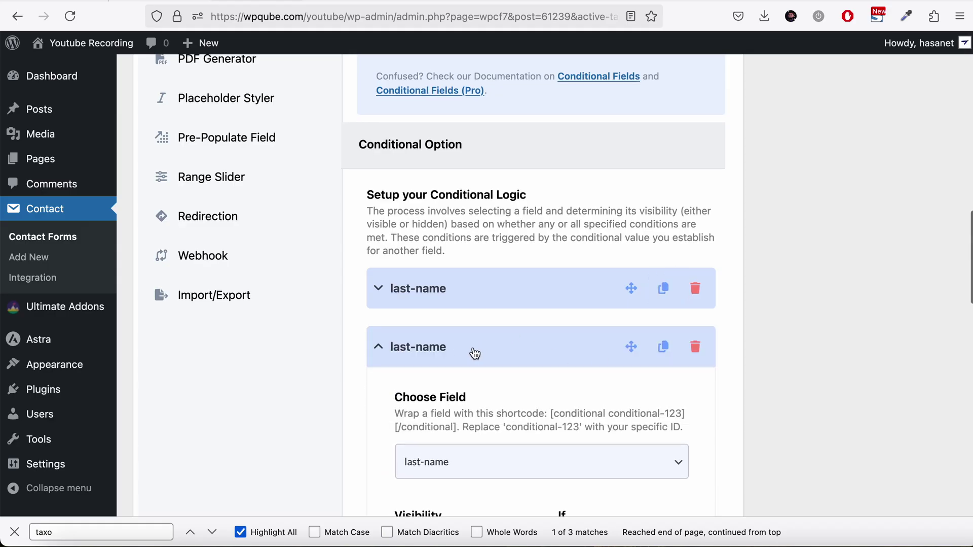
scroll(476, 354, down, 3)
click(474, 353)
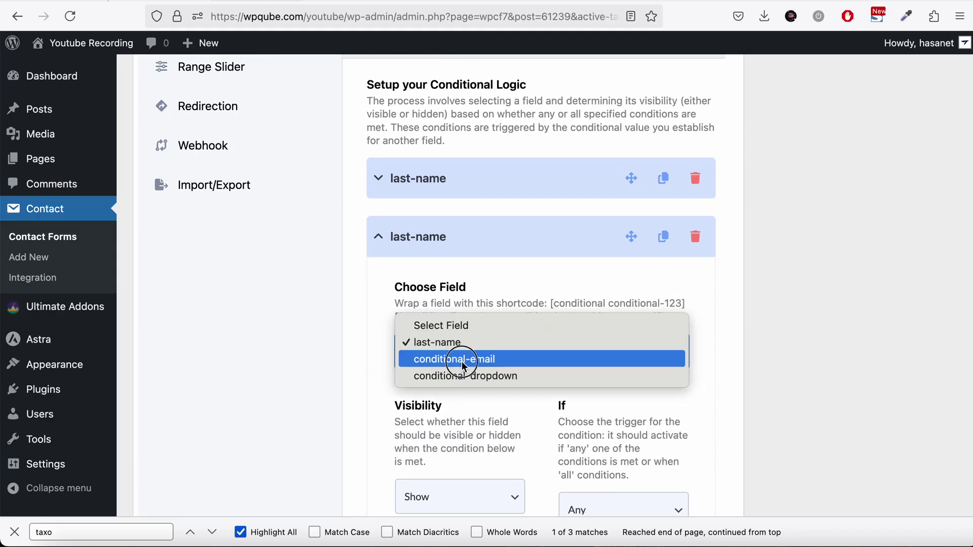
click(462, 361)
scroll(461, 373, down, 5)
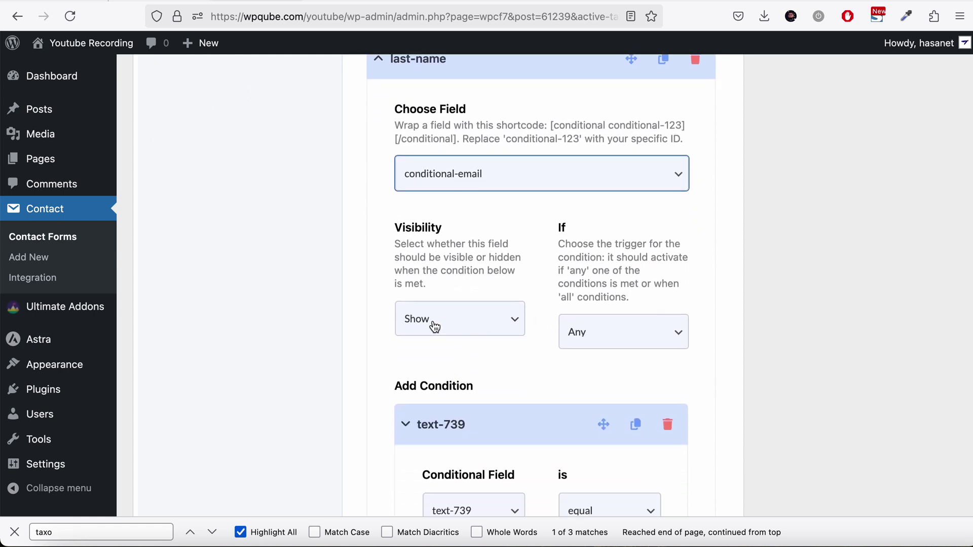
click(632, 332)
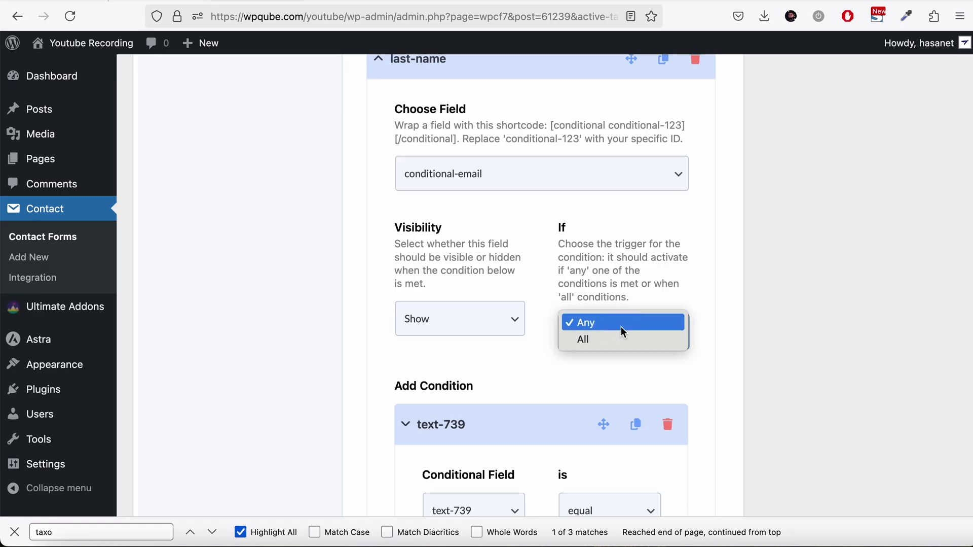
click(458, 329)
click(460, 330)
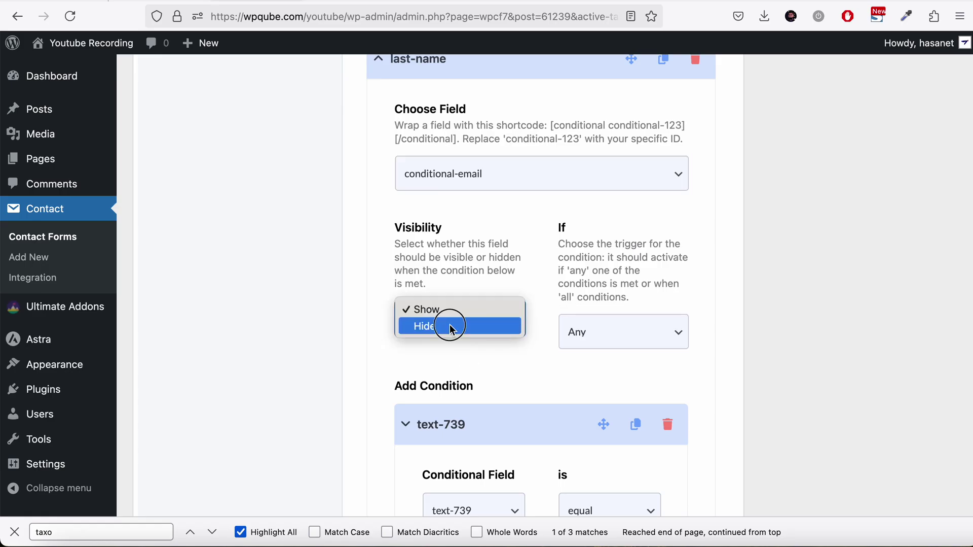
click(446, 326)
Step: Delete the extra text-739 condition, leaving text-739 equal to John
scroll(453, 335, down, 1)
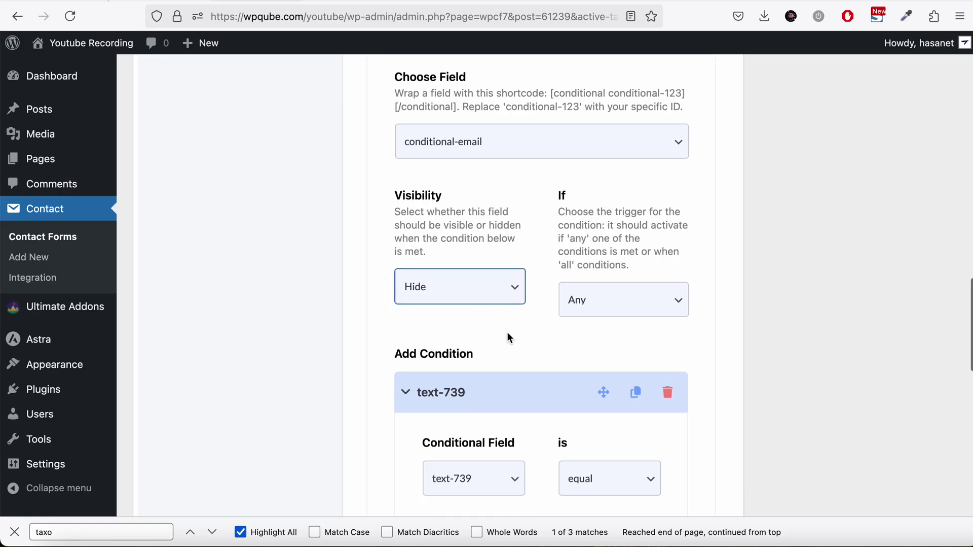
scroll(507, 332, down, 1)
scroll(509, 337, down, 3)
scroll(509, 338, down, 4)
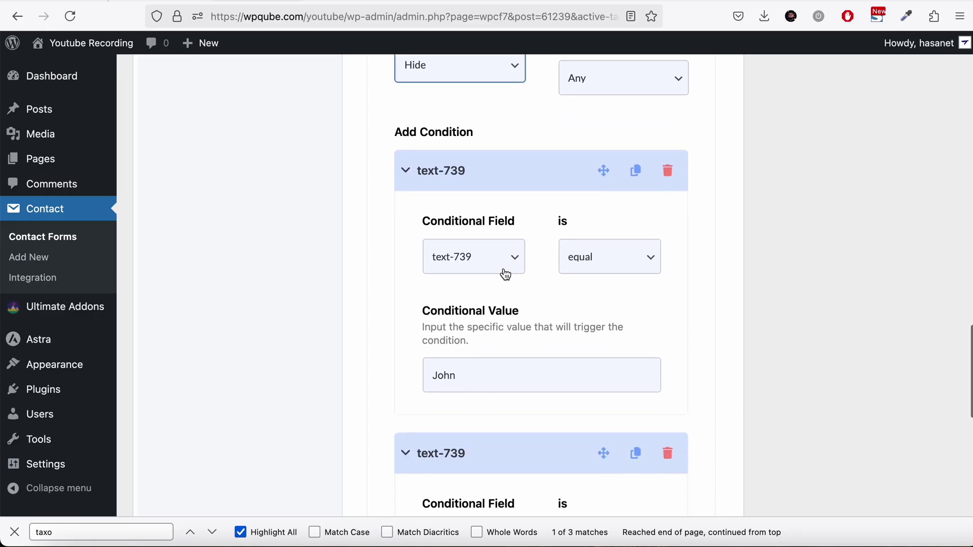
click(668, 453)
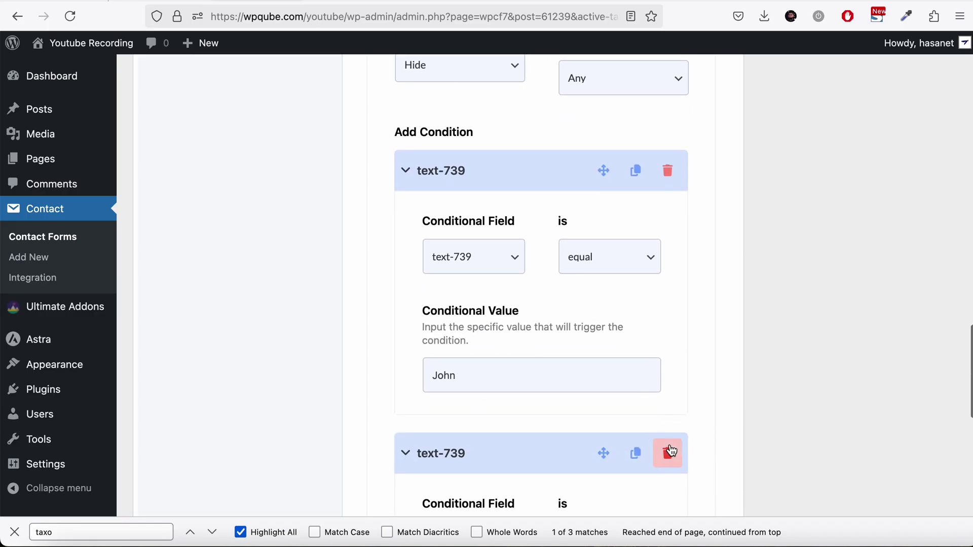
click(609, 299)
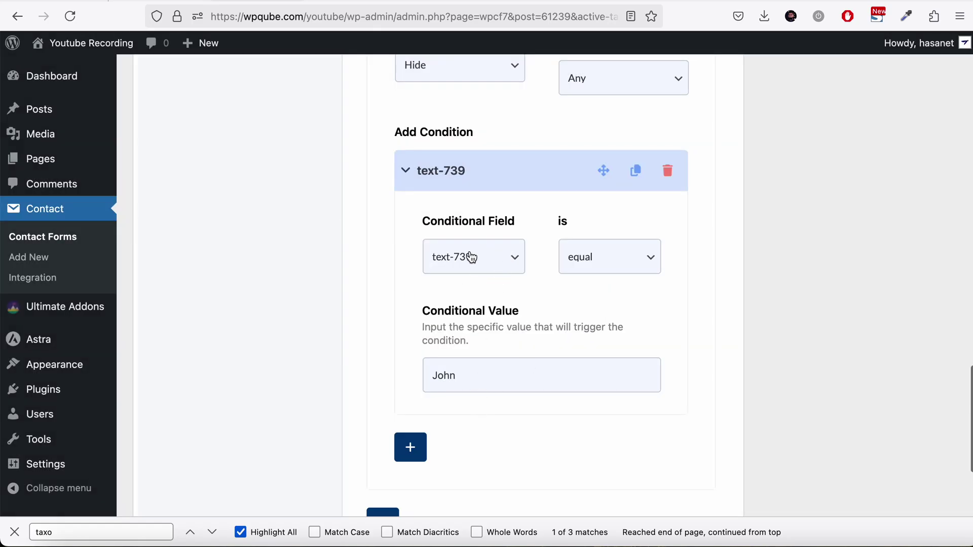
click(488, 374)
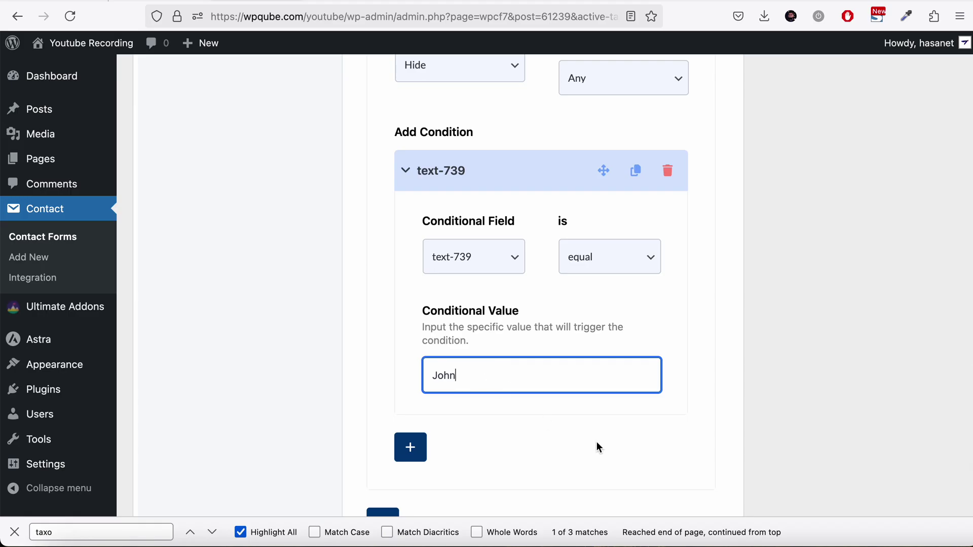
click(608, 254)
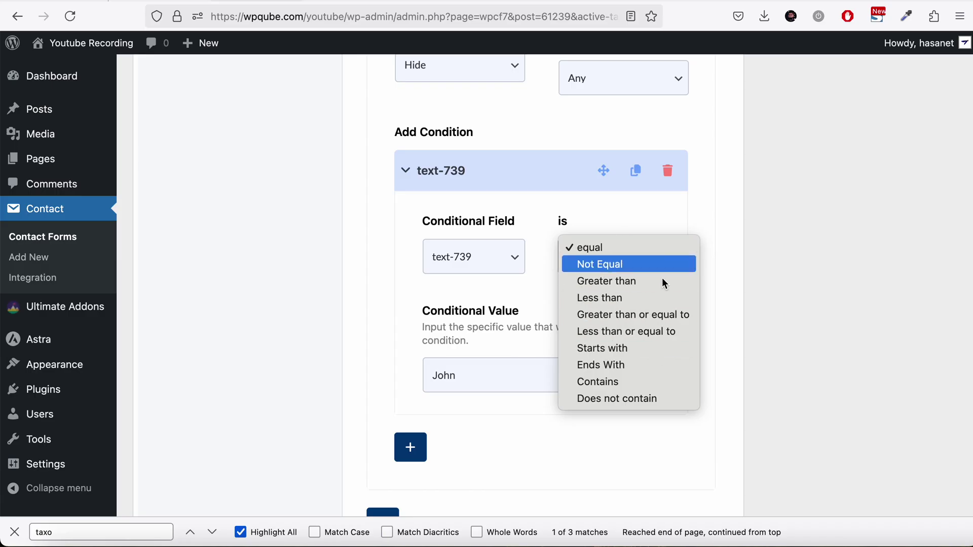
click(766, 299)
scroll(765, 300, down, 3)
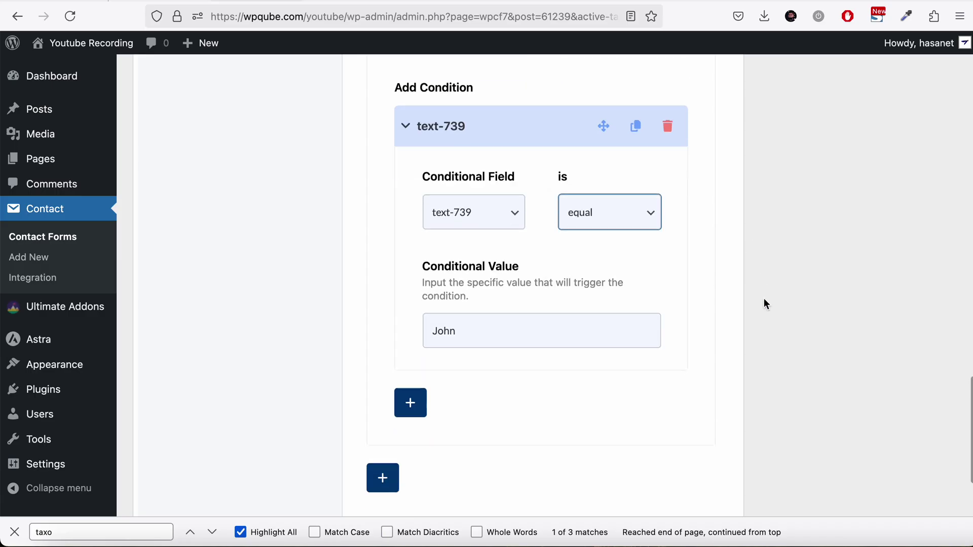
scroll(765, 302, up, 2)
scroll(227, 326, down, 3)
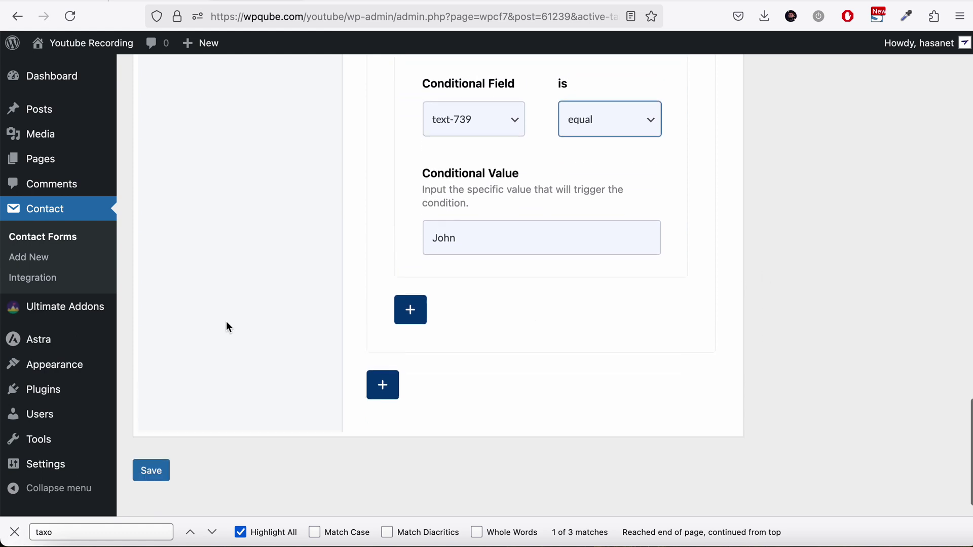
Step: Save the form and reload the live Conditional form page
click(144, 436)
click(329, 1)
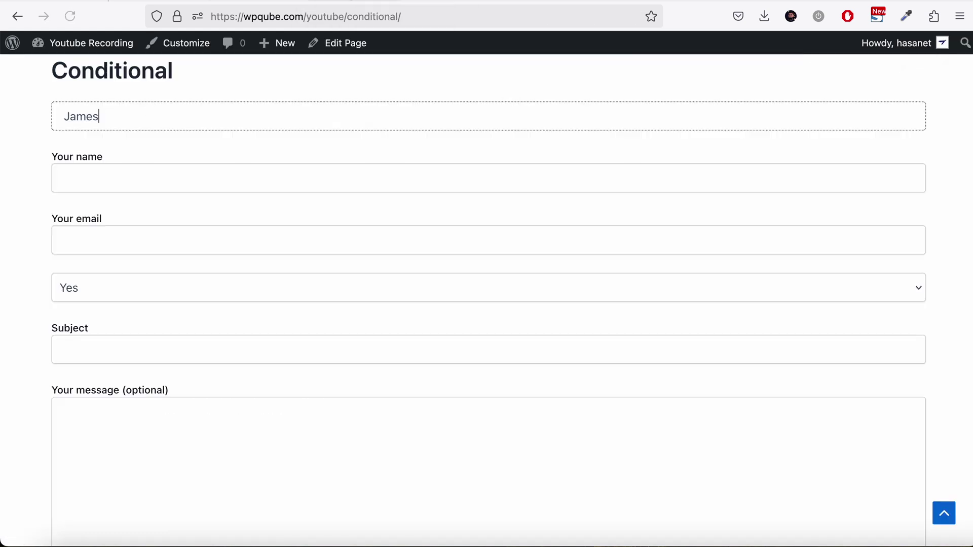
click(71, 16)
Step: Enter John as First Name to confirm the email field hides, then return to the editor
click(135, 127)
text(J)
drag(71, 116, 145, 115)
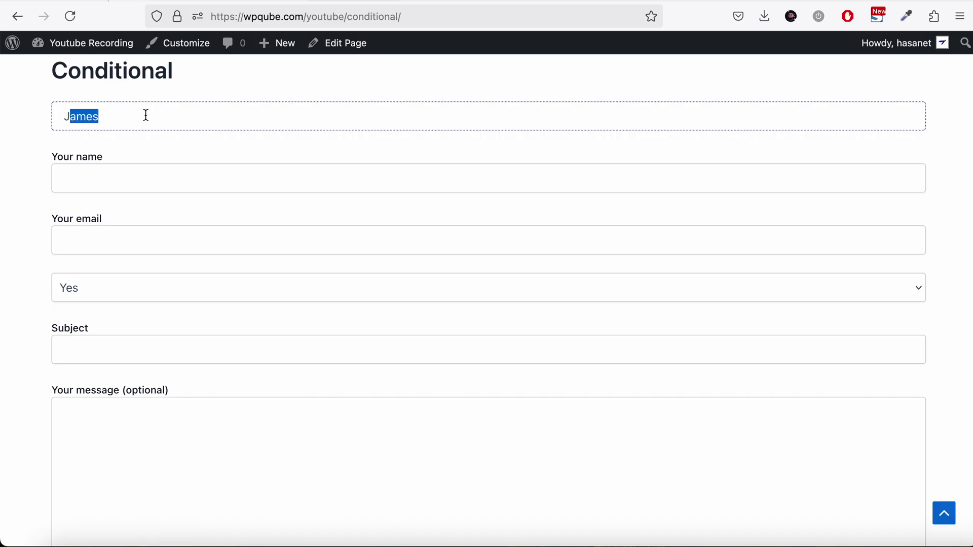
text(o)
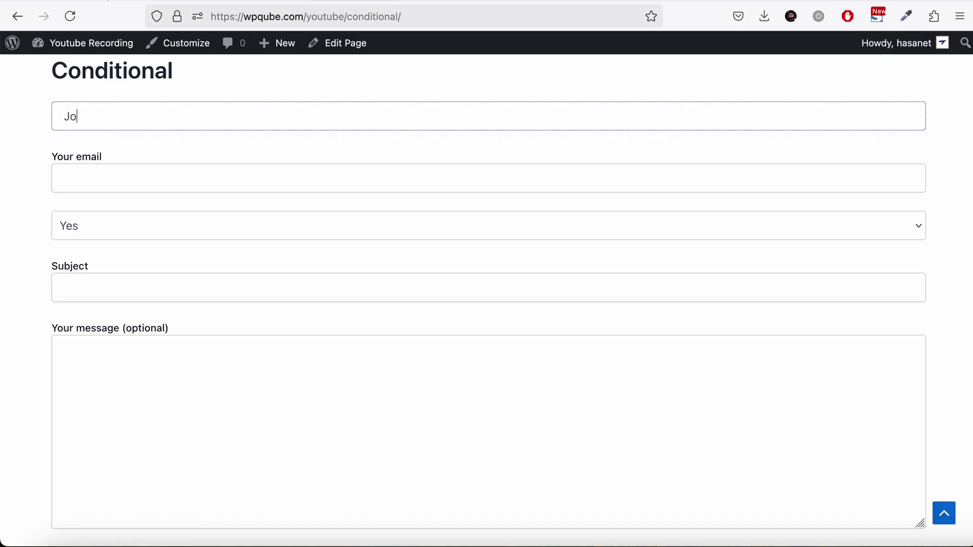
text(hn)
scroll(123, 150, down, 1)
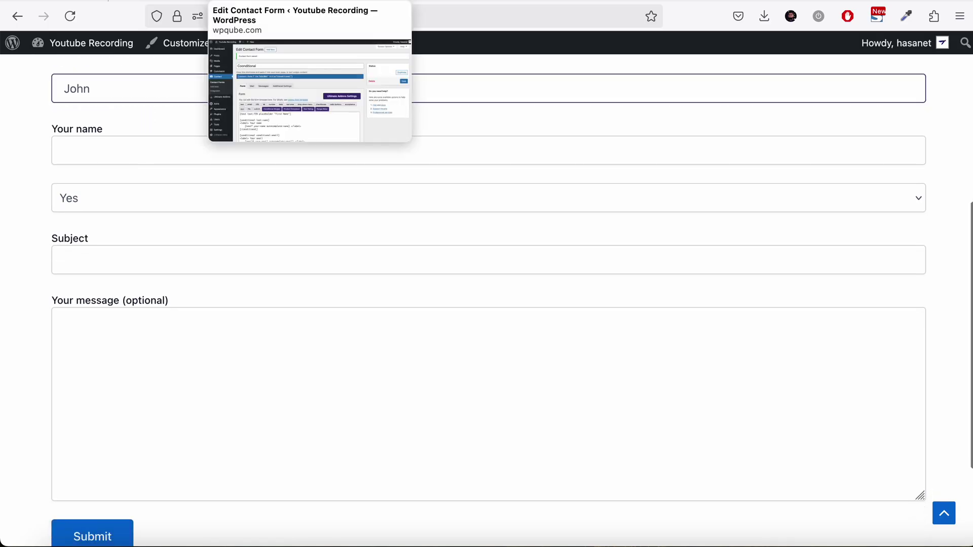
click(304, 1)
scroll(514, 237, down, 10)
scroll(464, 218, down, 8)
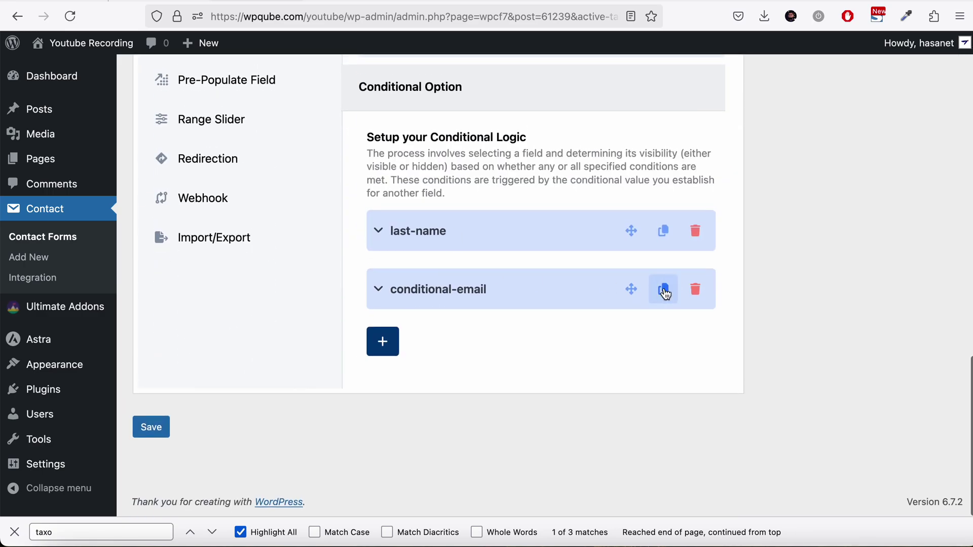
Step: Add a third conditional rule targeting conditional-dropdown and save the form
click(379, 350)
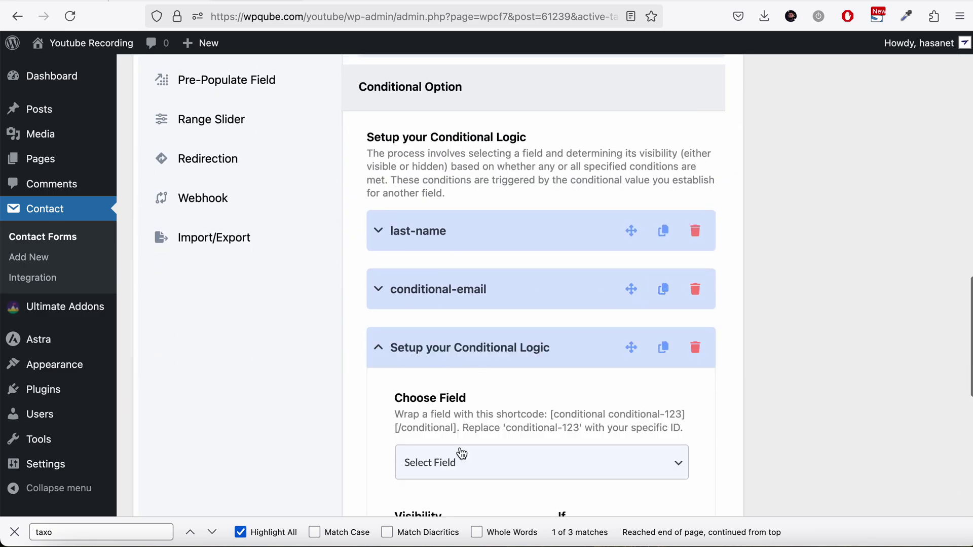
scroll(453, 436, down, 4)
click(490, 290)
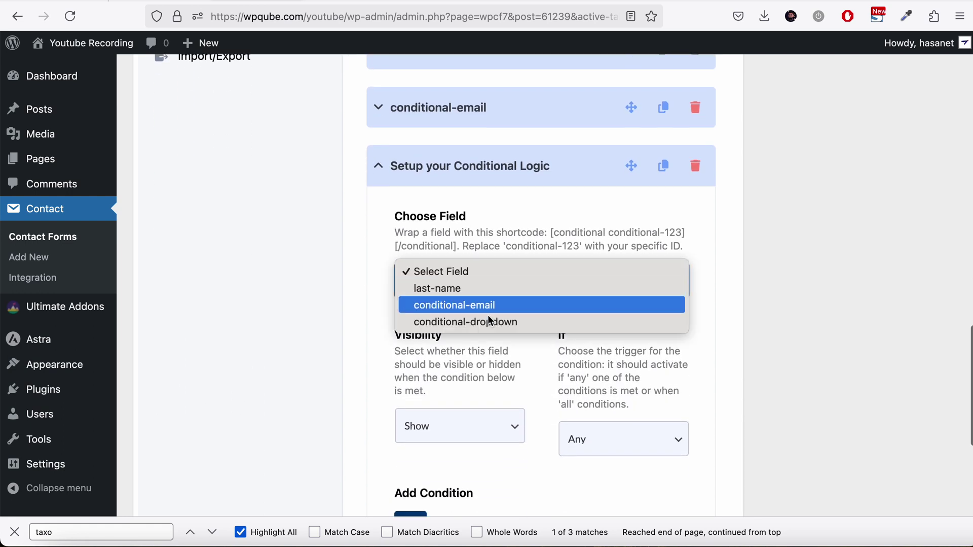
click(486, 323)
scroll(487, 329, down, 2)
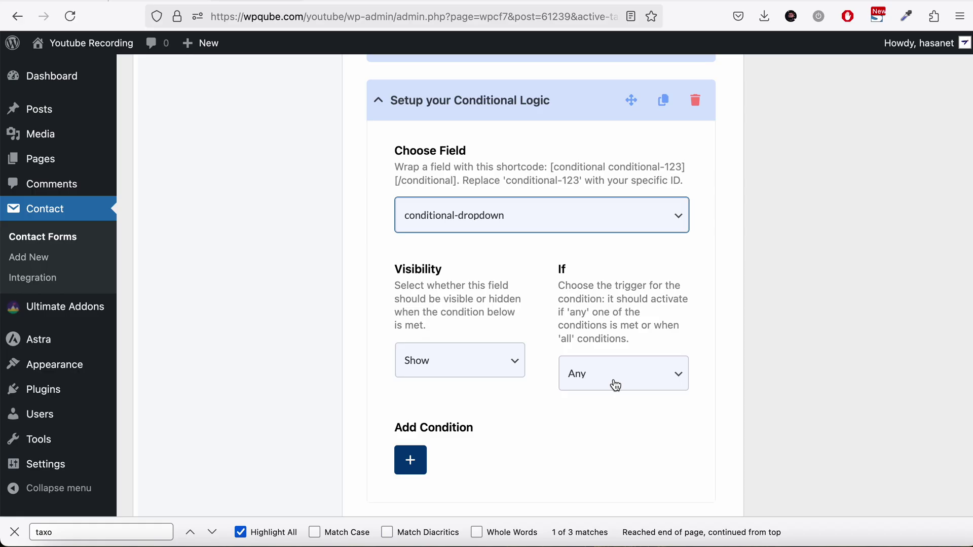
scroll(946, 193, up, 10)
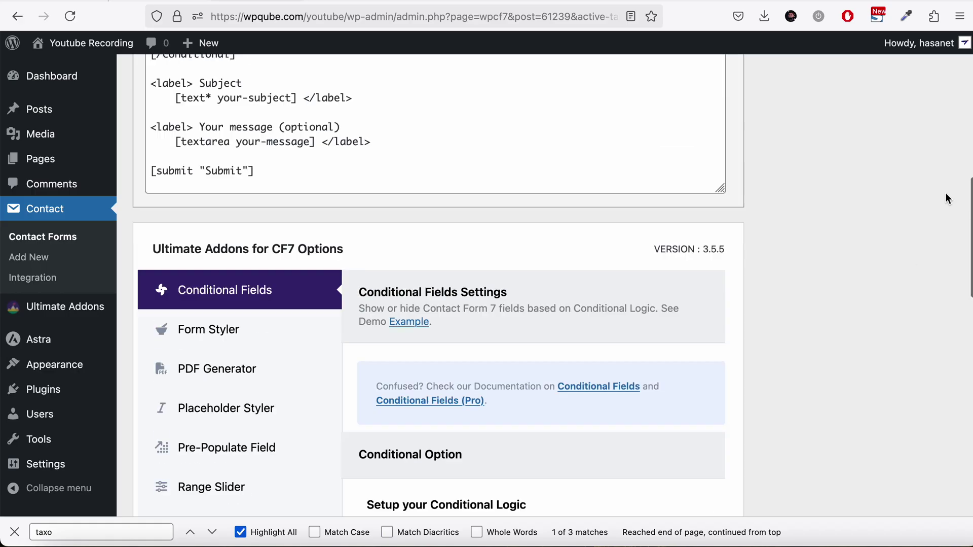
click(937, 177)
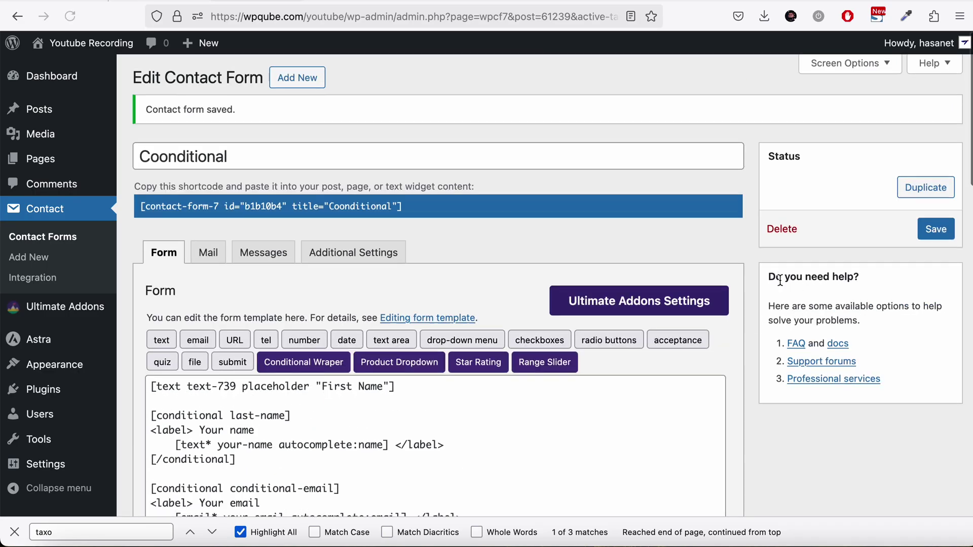
scroll(780, 279, down, 5)
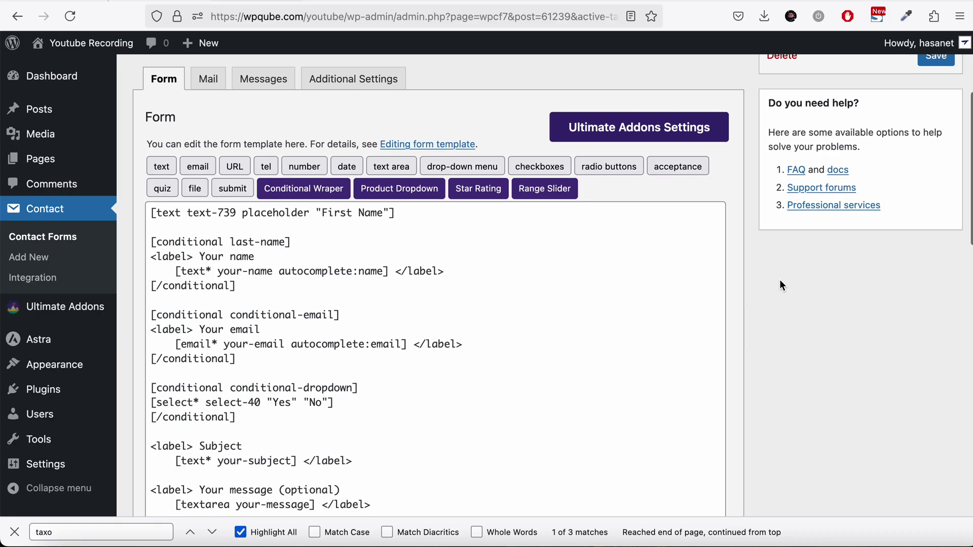
click(218, 337)
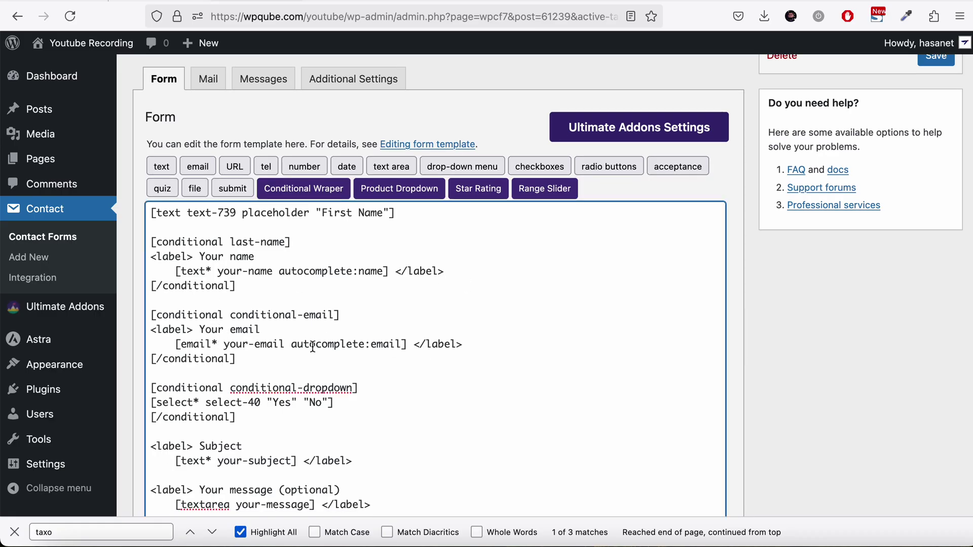
scroll(860, 335, down, 15)
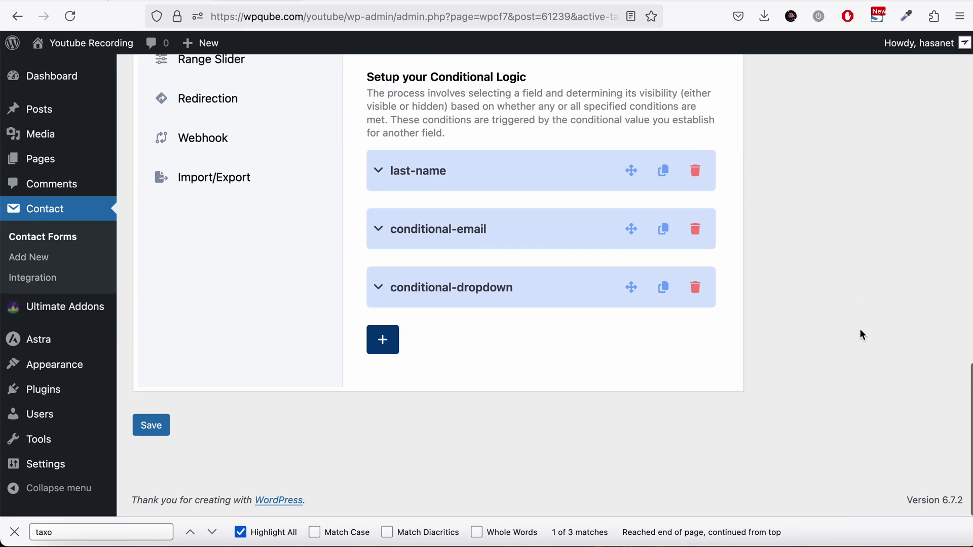
Step: Add a your-email condition to conditional-dropdown, change its value to the new email address, and save
click(460, 298)
scroll(572, 366, down, 2)
scroll(572, 366, down, 5)
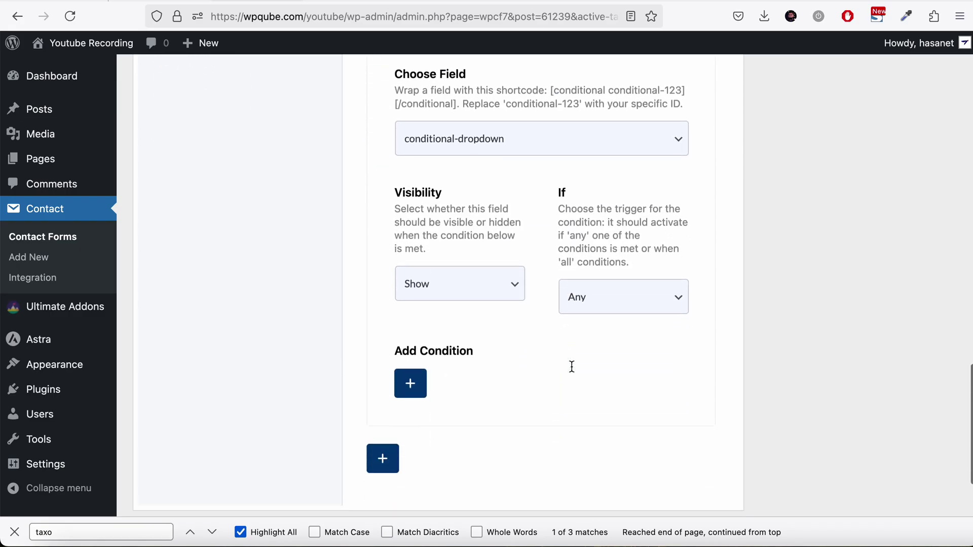
click(405, 391)
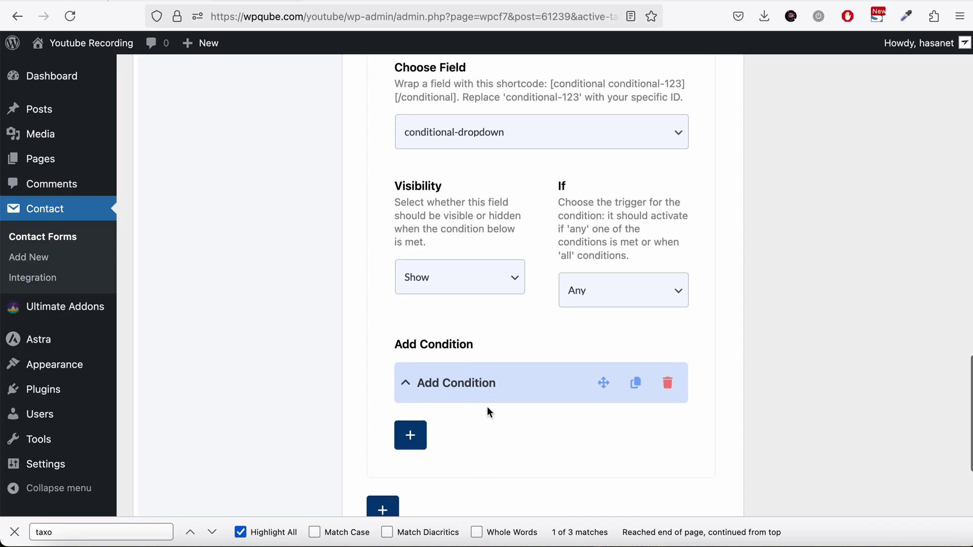
click(473, 382)
scroll(459, 419, down, 8)
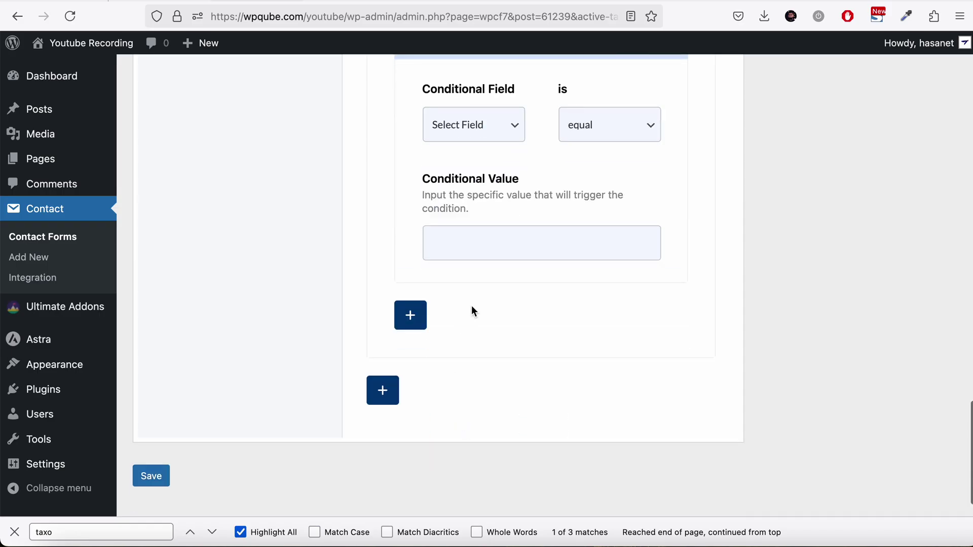
click(445, 119)
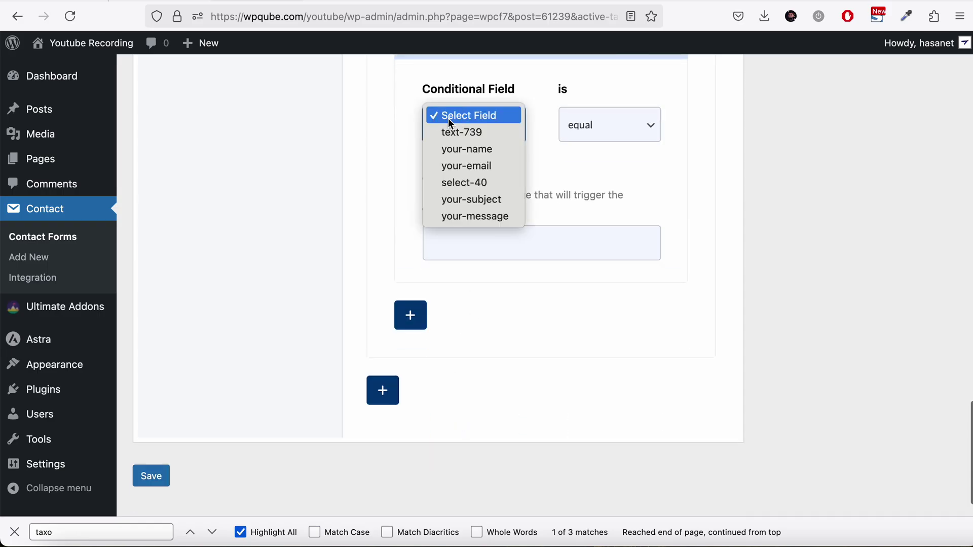
click(461, 165)
click(545, 237)
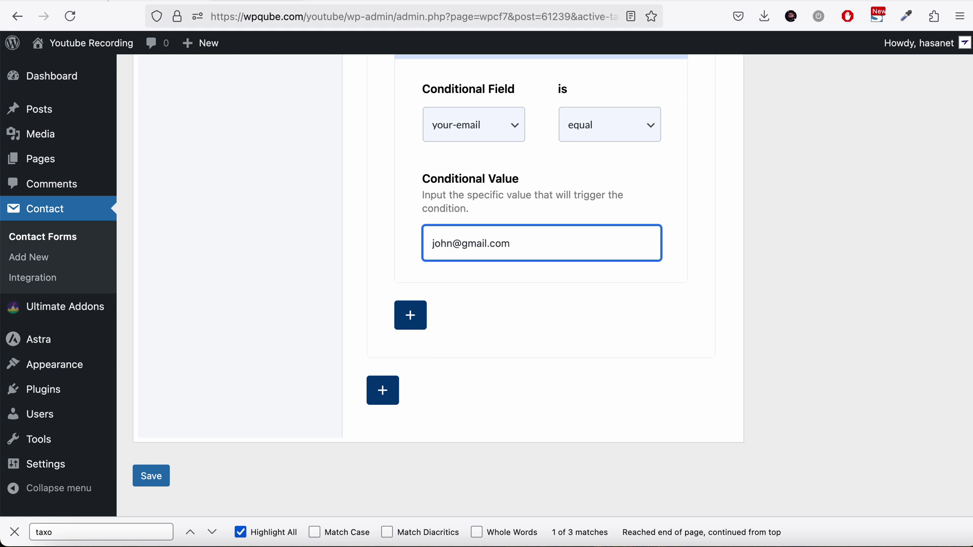
double_click(447, 244)
text(james)
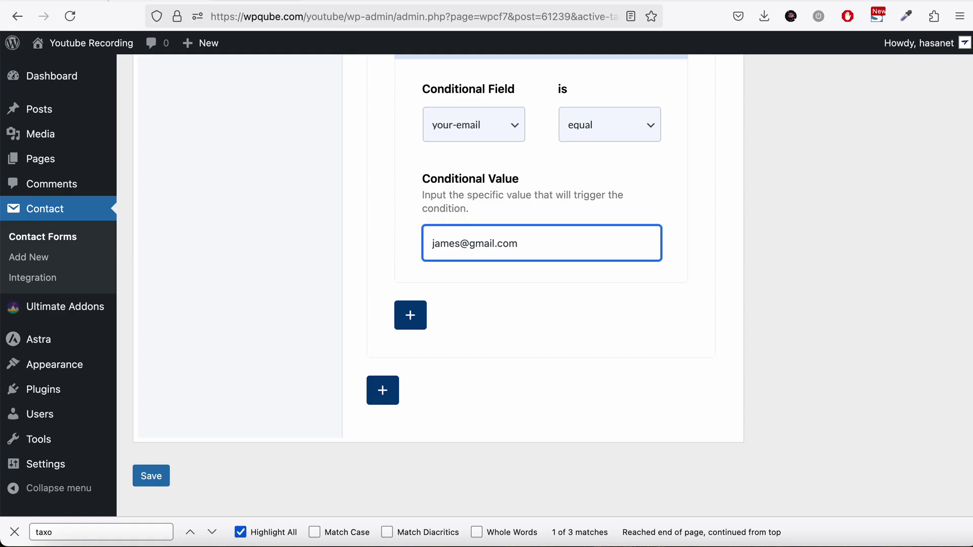
click(168, 479)
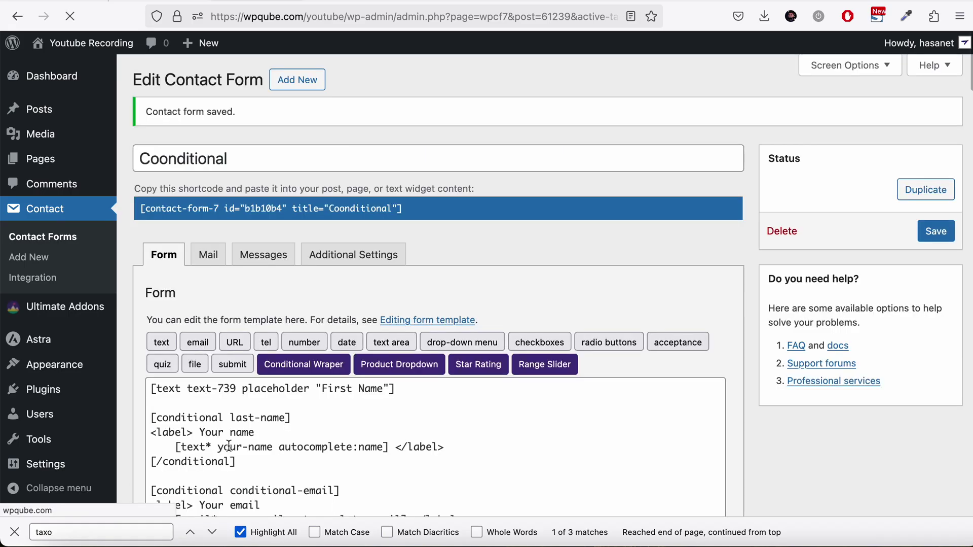
Step: Reload the live form and enter James as the first name
click(358, 2)
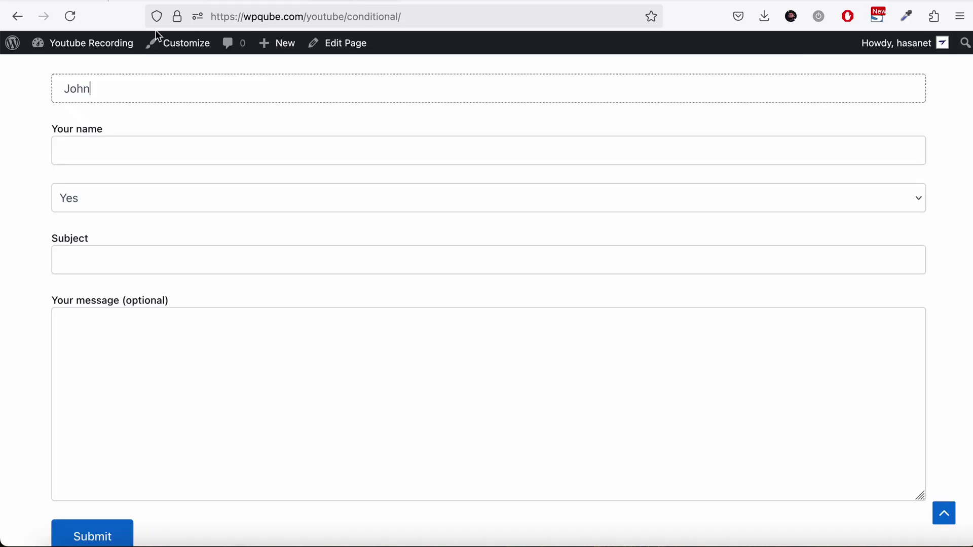
click(69, 17)
click(125, 86)
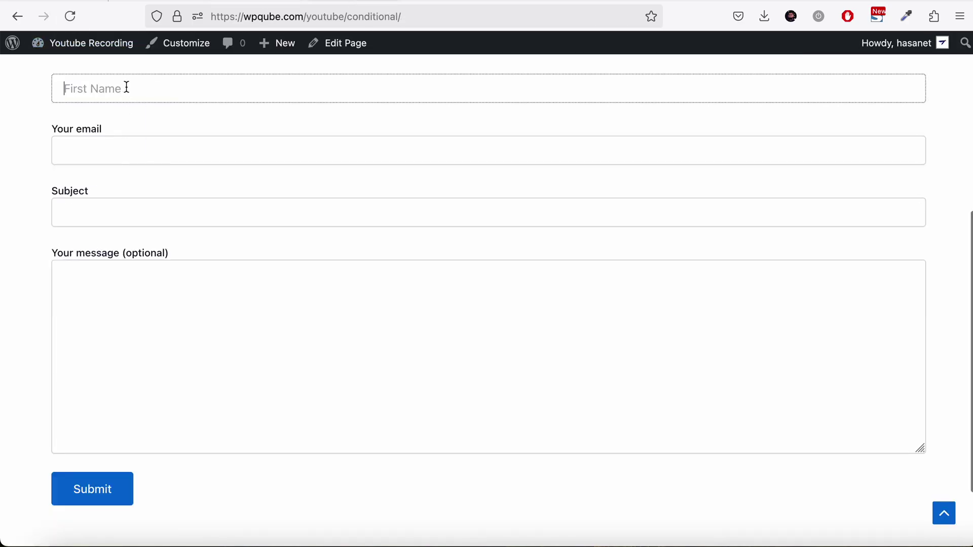
scroll(128, 90, up, 2)
text(John)
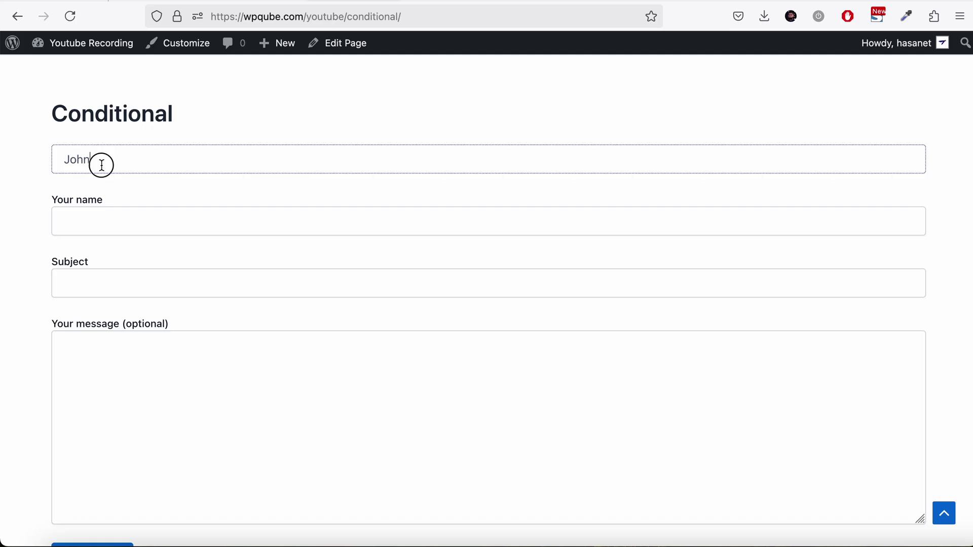
drag(99, 163, 67, 161)
text(James)
click(85, 216)
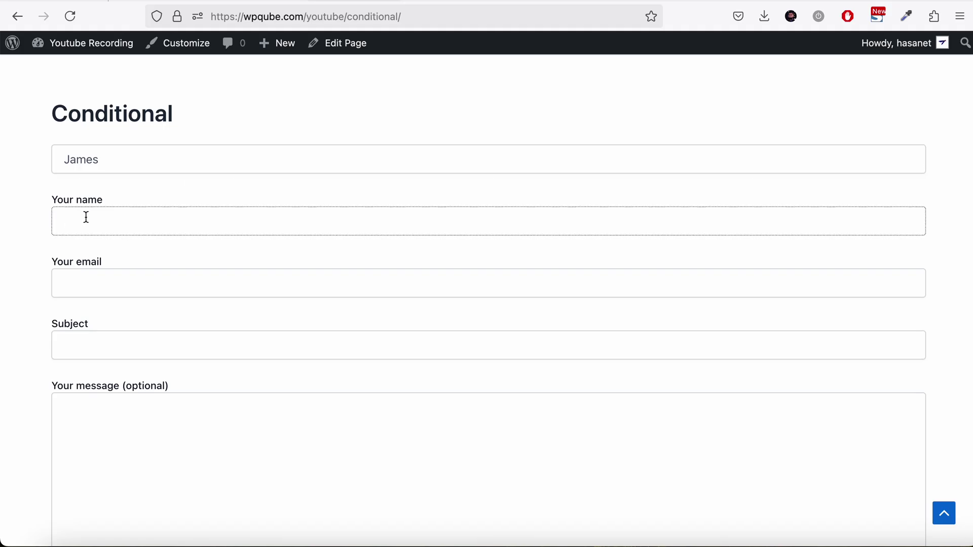
Step: Enter the matching email to reveal the Yes/No dropdown, then delete a character to hide it
click(84, 276)
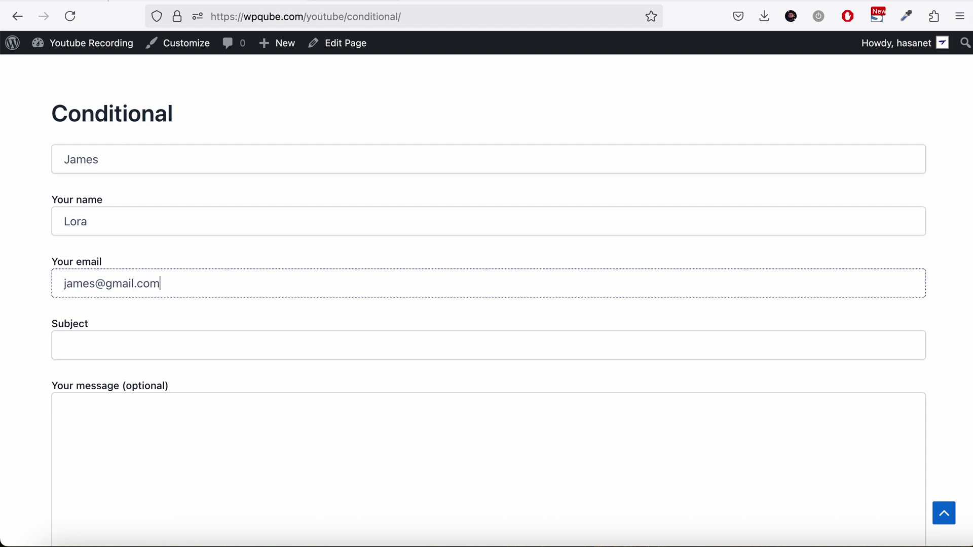
click(71, 329)
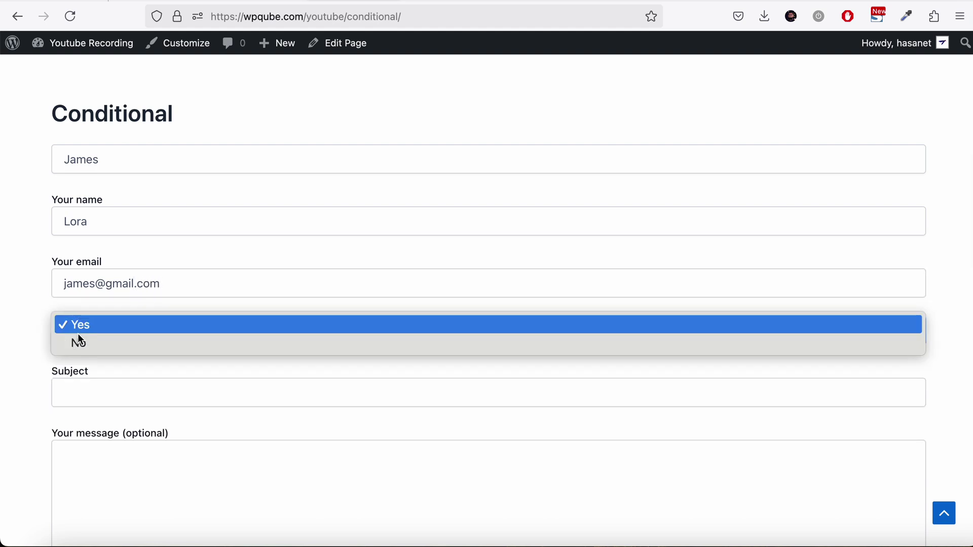
click(182, 276)
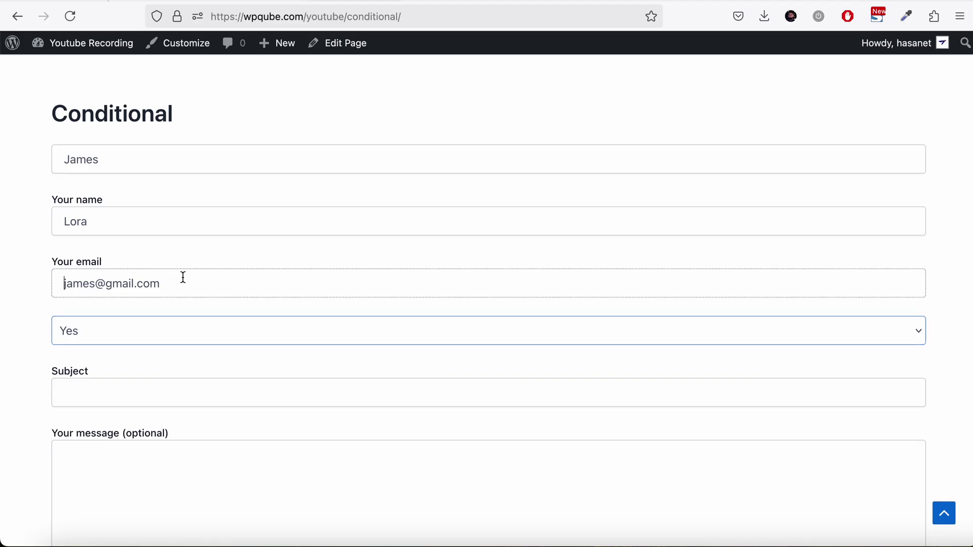
click(190, 282)
key(BackSpace)
key(BackSpace)
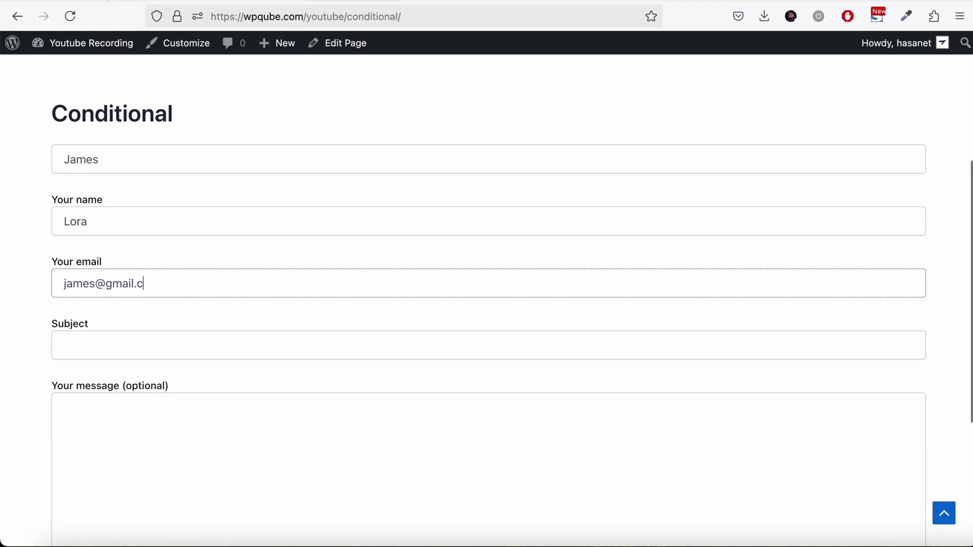
scroll(190, 281, down, 1)
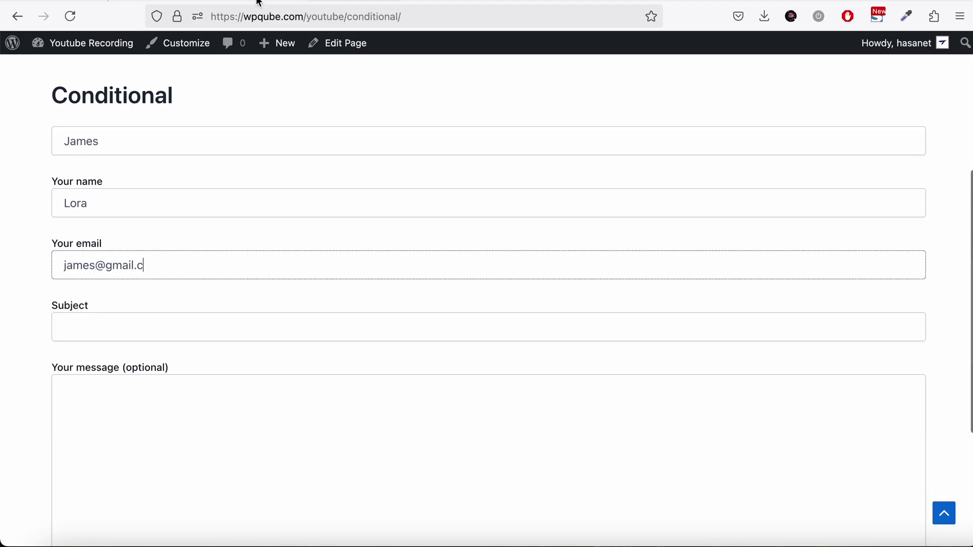
click(259, 3)
Step: Re-expand the conditional-dropdown rule, keeping Show visibility and the Any trigger
scroll(363, 177, down, 3)
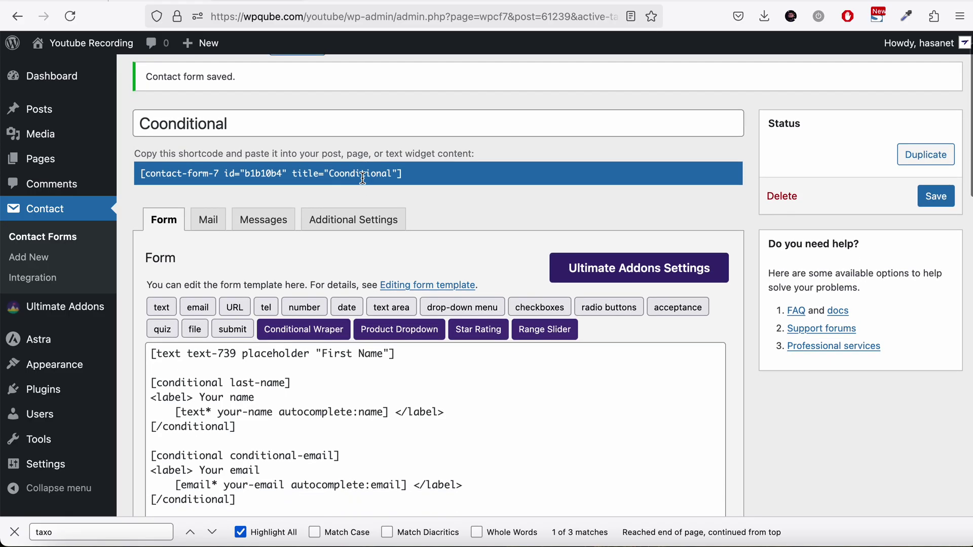
scroll(363, 177, down, 3)
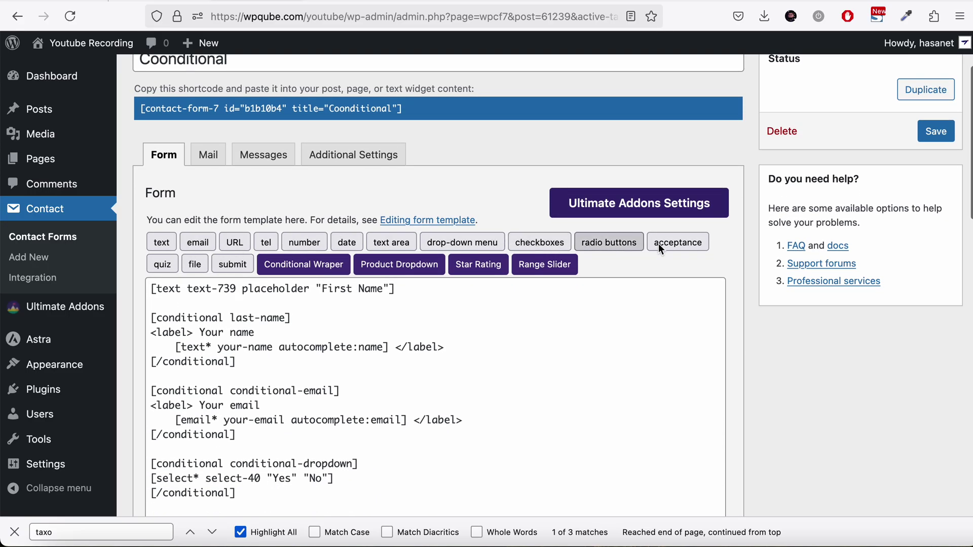
scroll(614, 277, up, 1)
scroll(614, 276, down, 15)
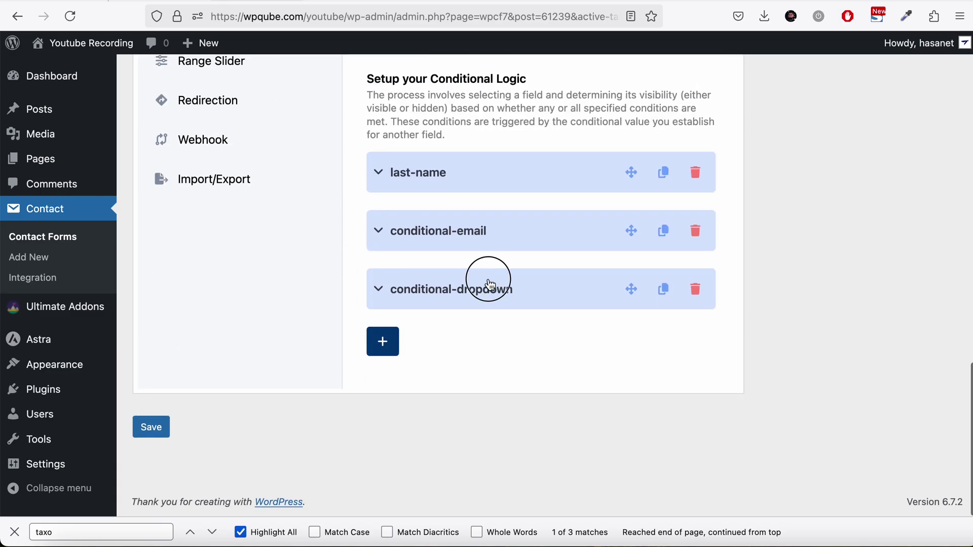
click(474, 289)
scroll(474, 295, down, 4)
scroll(472, 317, down, 5)
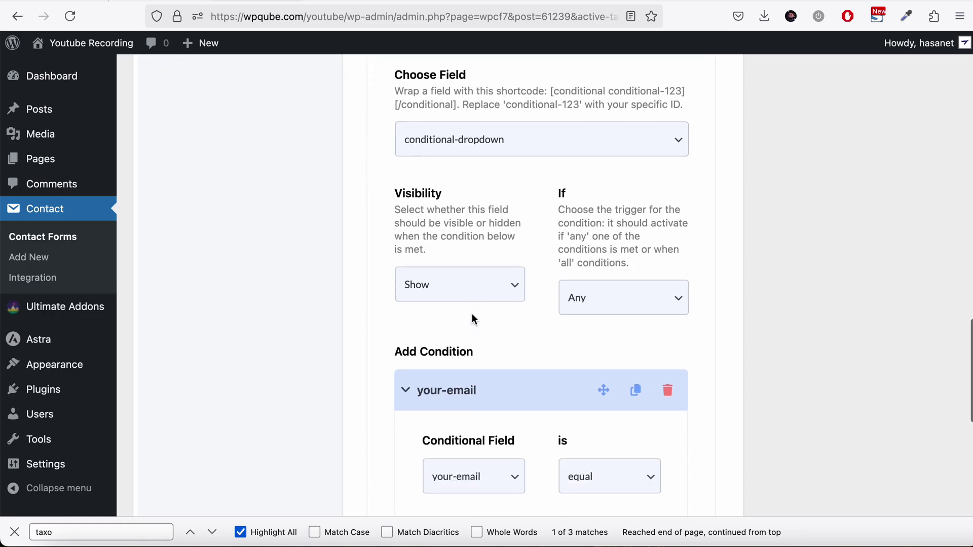
click(445, 298)
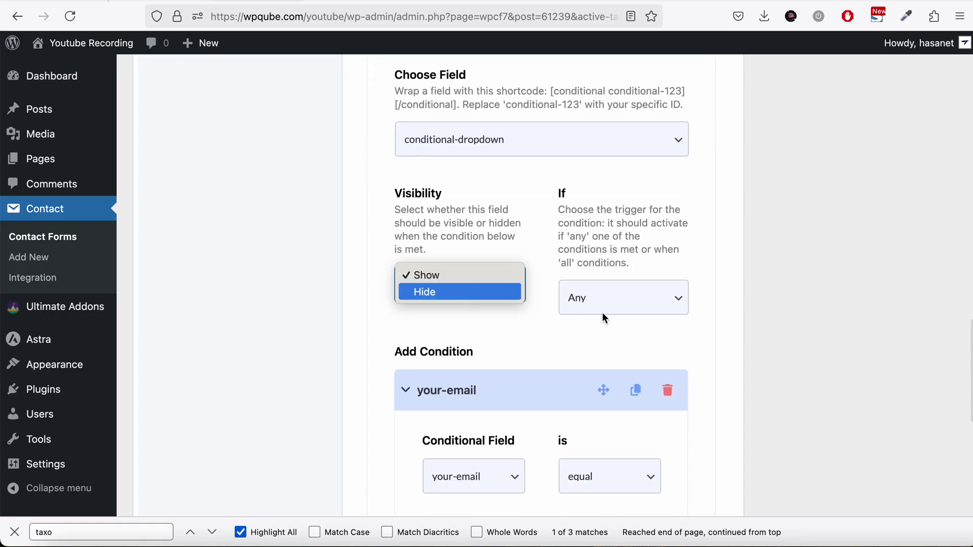
click(600, 288)
click(602, 288)
click(605, 289)
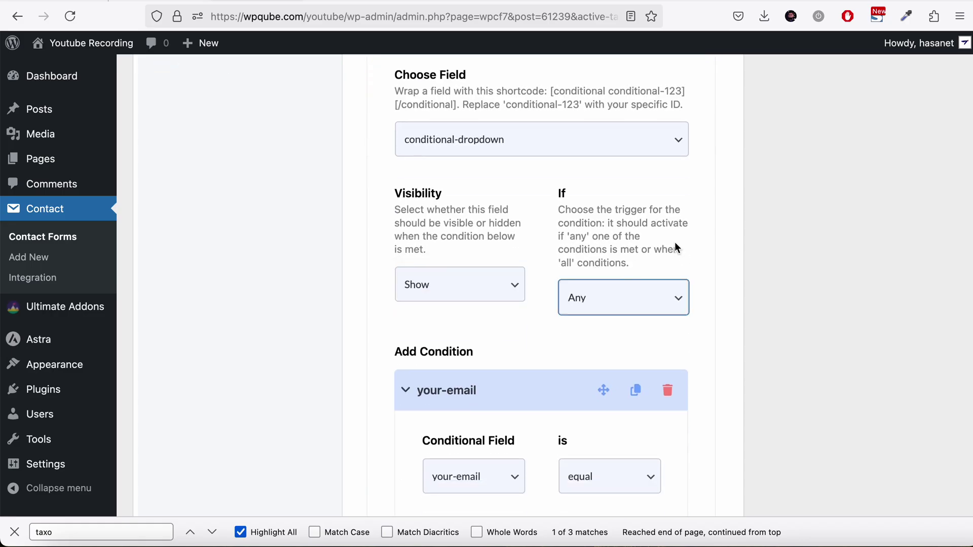
Step: Change the condition's comparison from equal to Greater than
scroll(674, 246, down, 4)
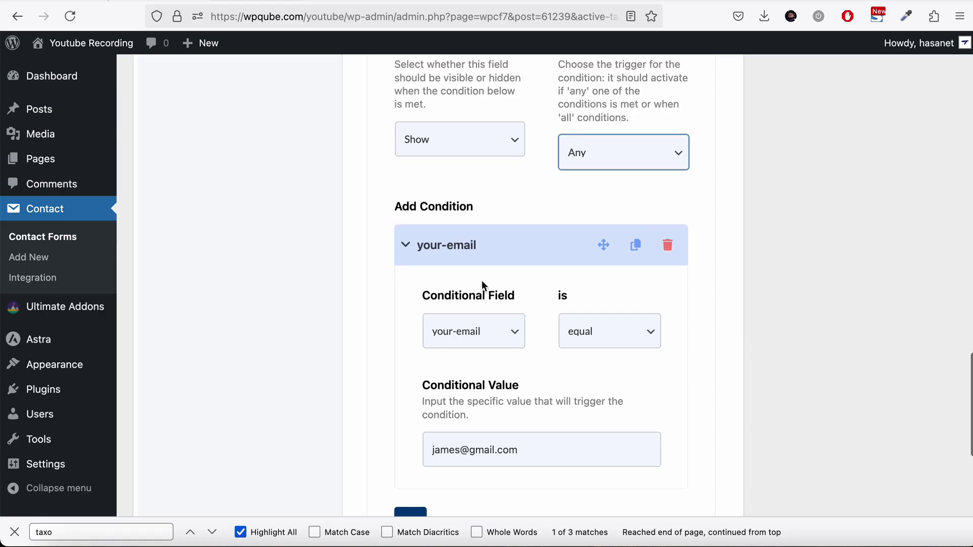
scroll(583, 364, down, 1)
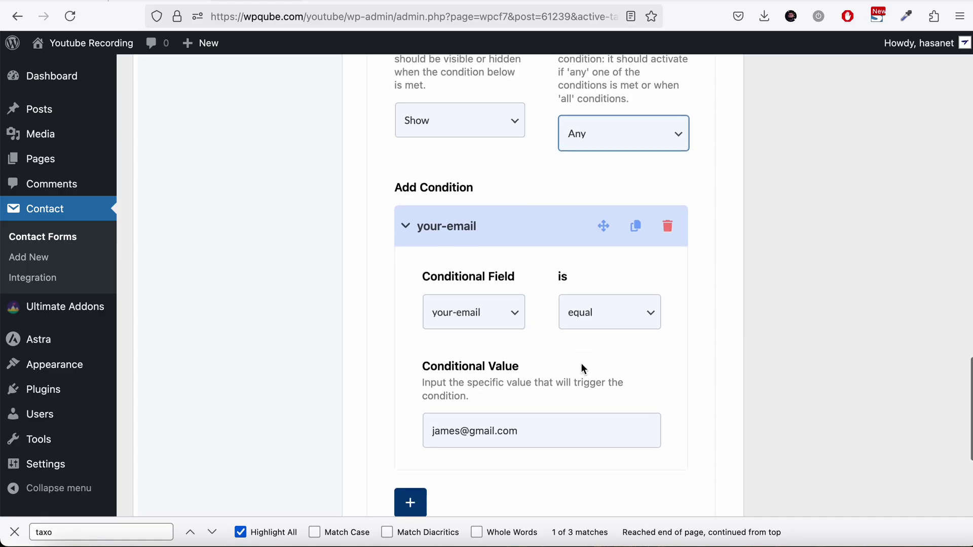
click(596, 316)
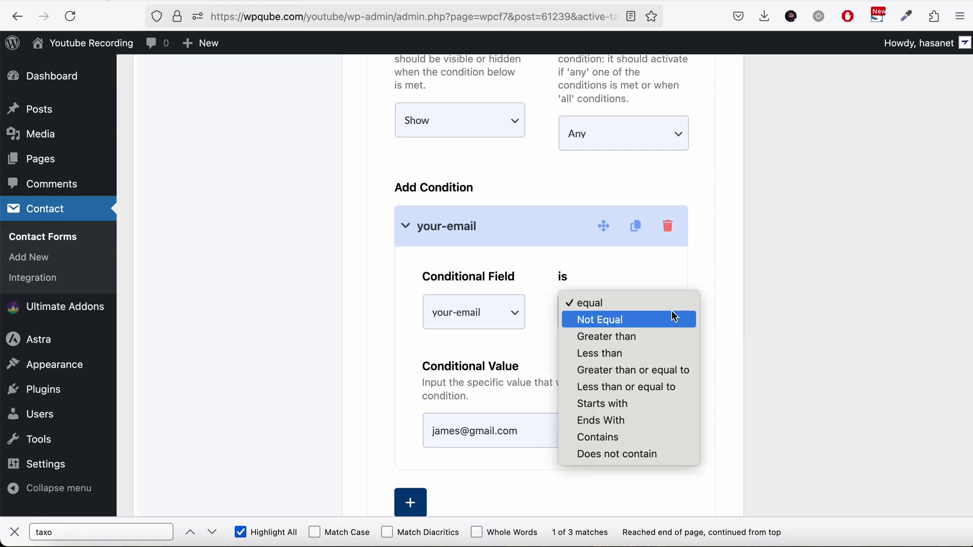
click(621, 337)
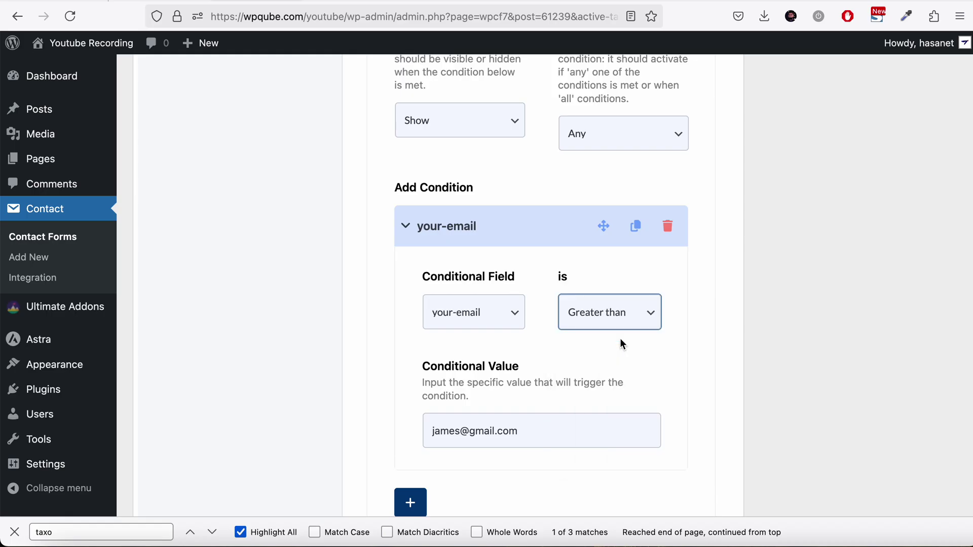
click(628, 327)
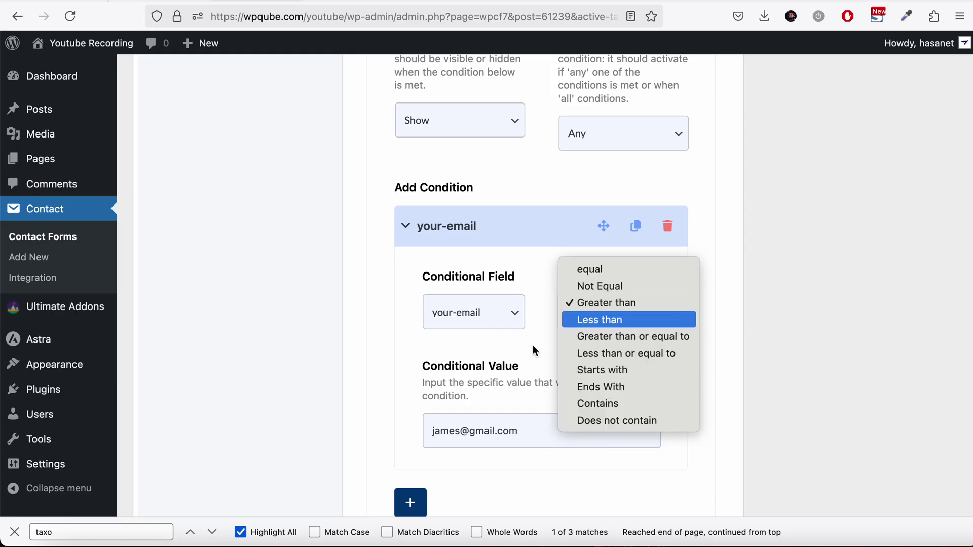
click(531, 348)
Step: Insert a Spinbox number field, number-633, on the template's second line and save the form
scroll(778, 224, up, 10)
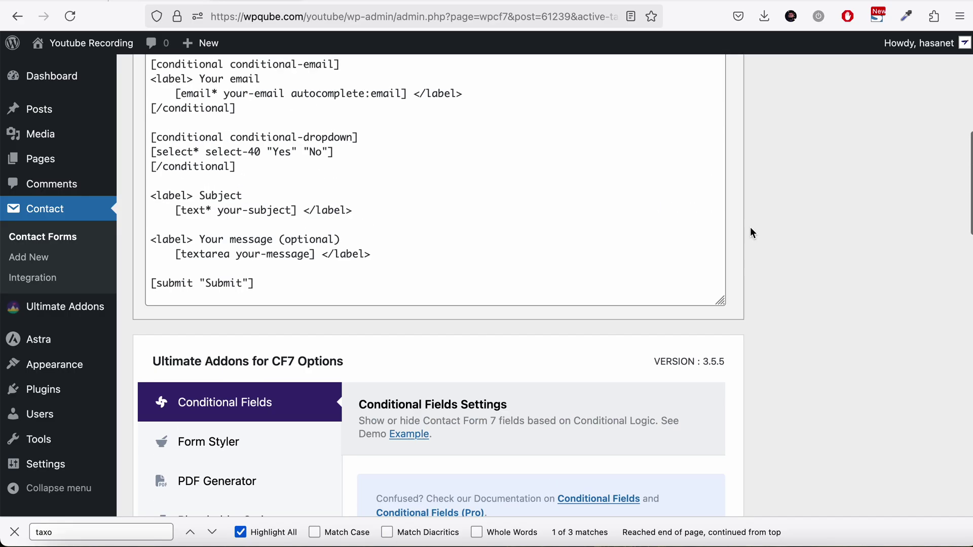
click(70, 17)
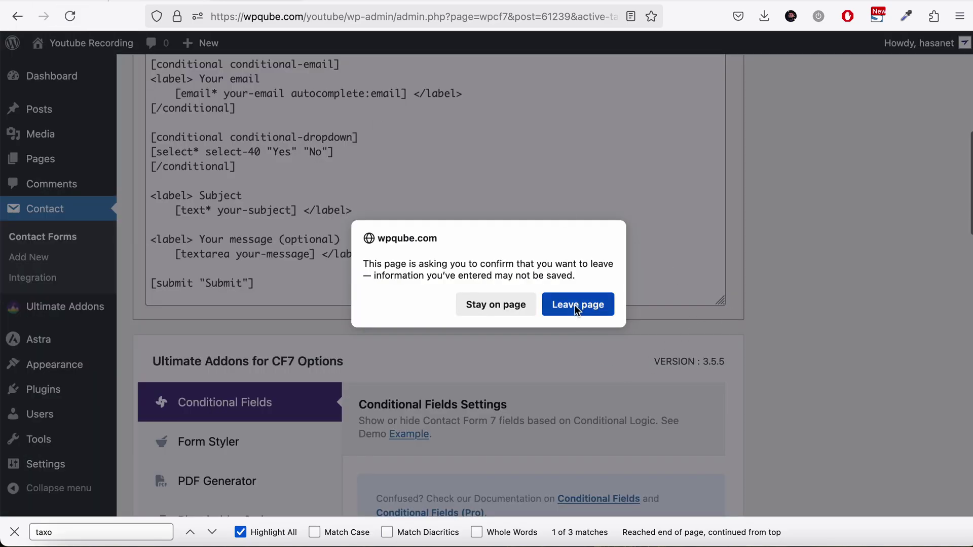
click(577, 303)
scroll(577, 300, down, 3)
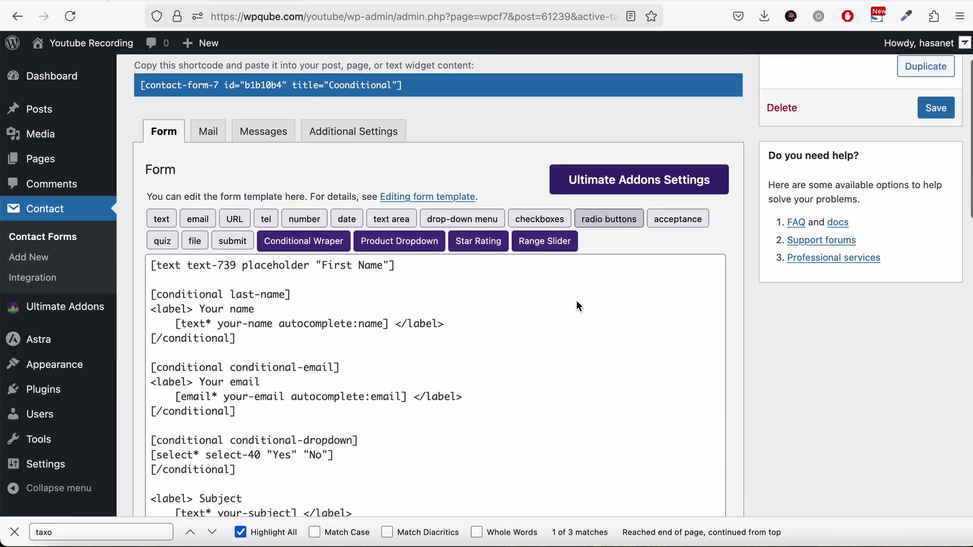
click(357, 274)
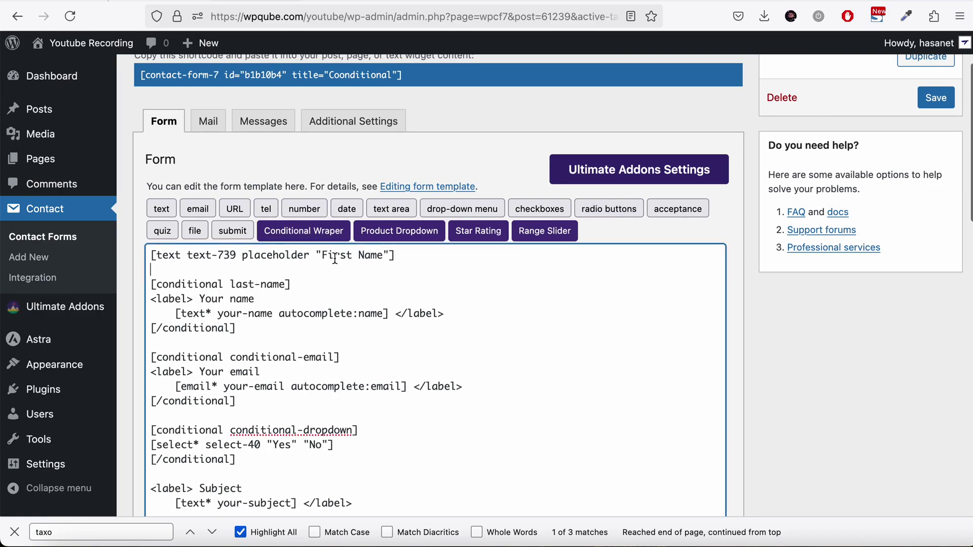
click(296, 205)
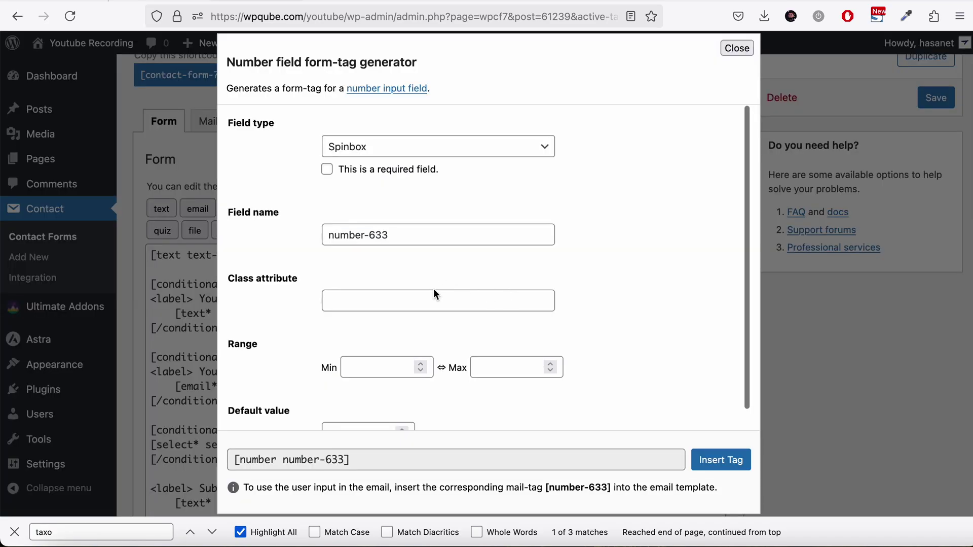
click(546, 145)
click(655, 223)
click(722, 458)
click(936, 98)
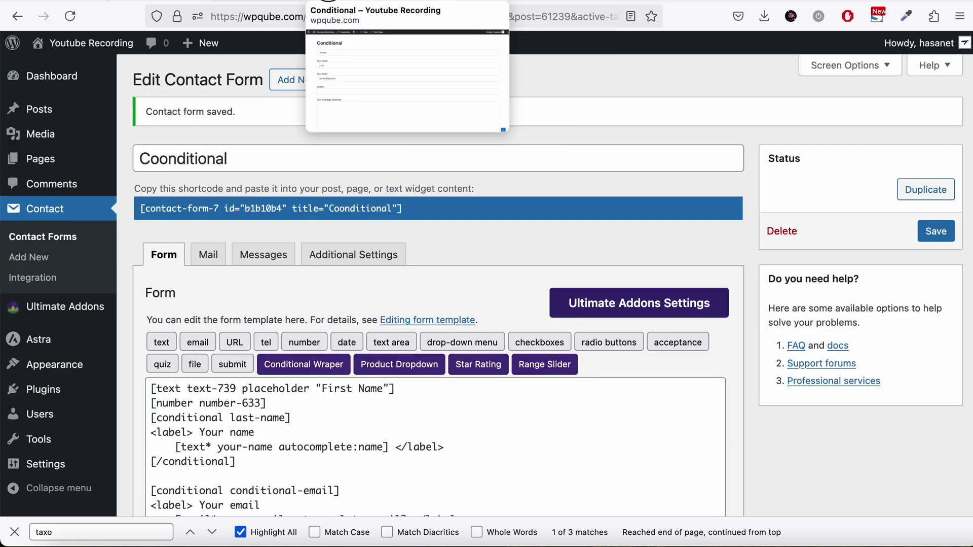
Step: Reload the live Conditional form and try the new number field
click(355, 1)
click(70, 16)
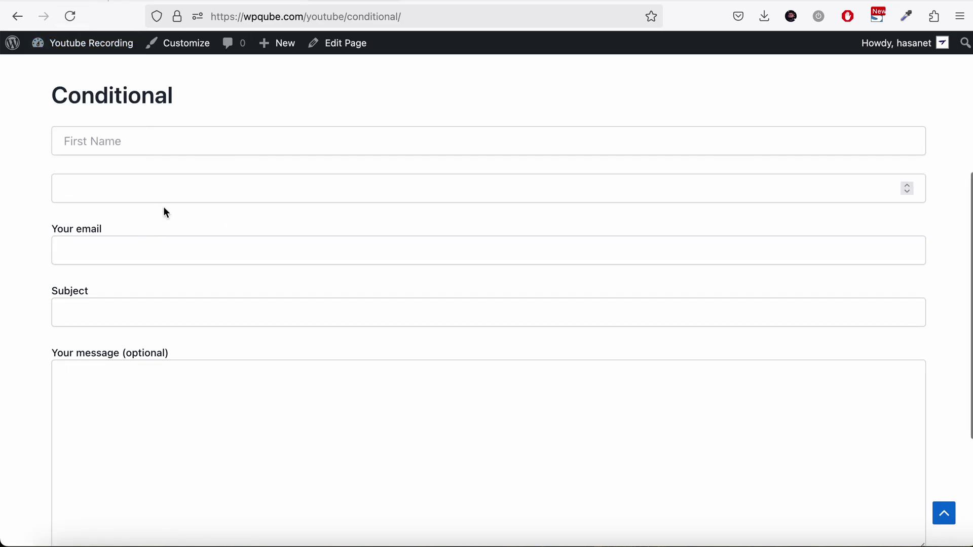
click(353, 179)
Step: Set the conditional-dropdown condition to number-633 with the Greater than comparison
key(ctrl+Tab)
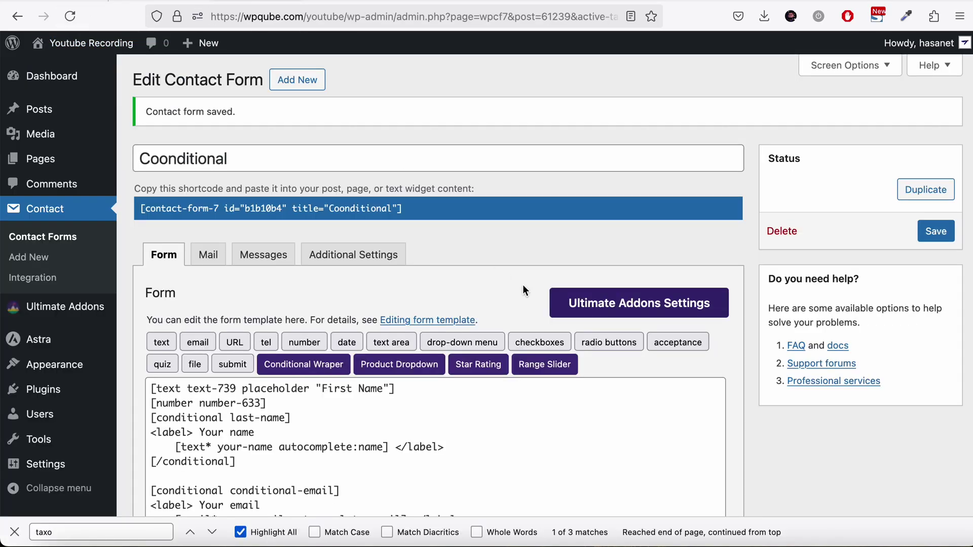
scroll(523, 287, down, 10)
scroll(525, 290, down, 8)
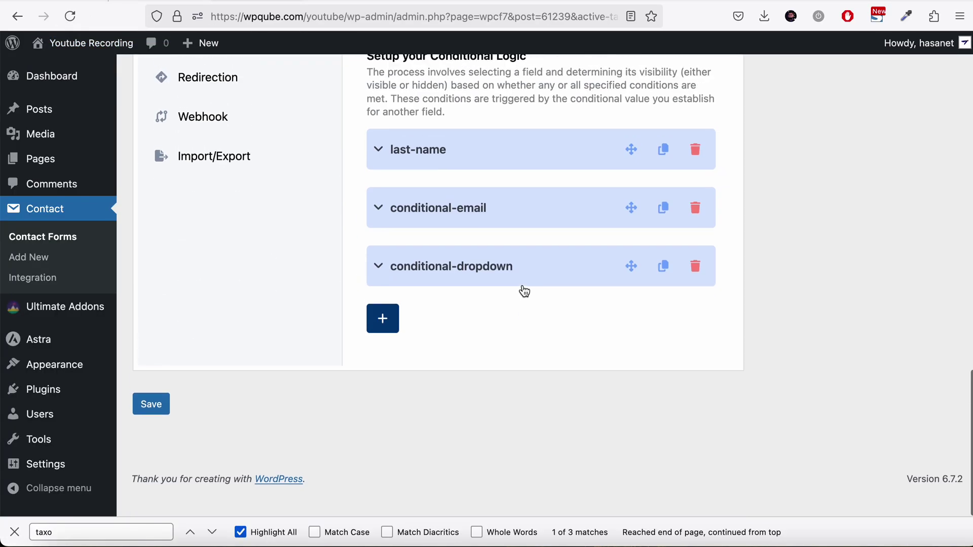
scroll(521, 289, up, 2)
click(478, 302)
scroll(505, 351, down, 6)
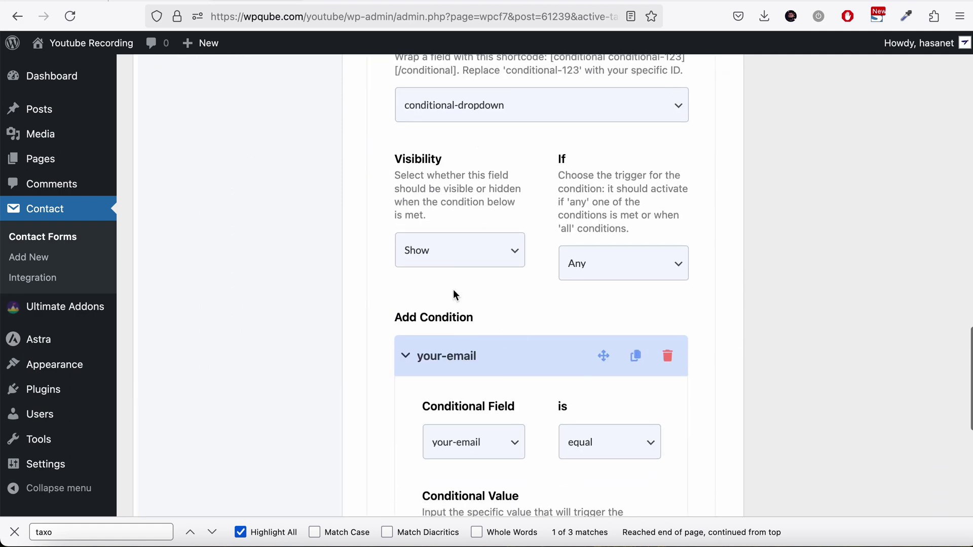
scroll(463, 289, down, 2)
click(462, 327)
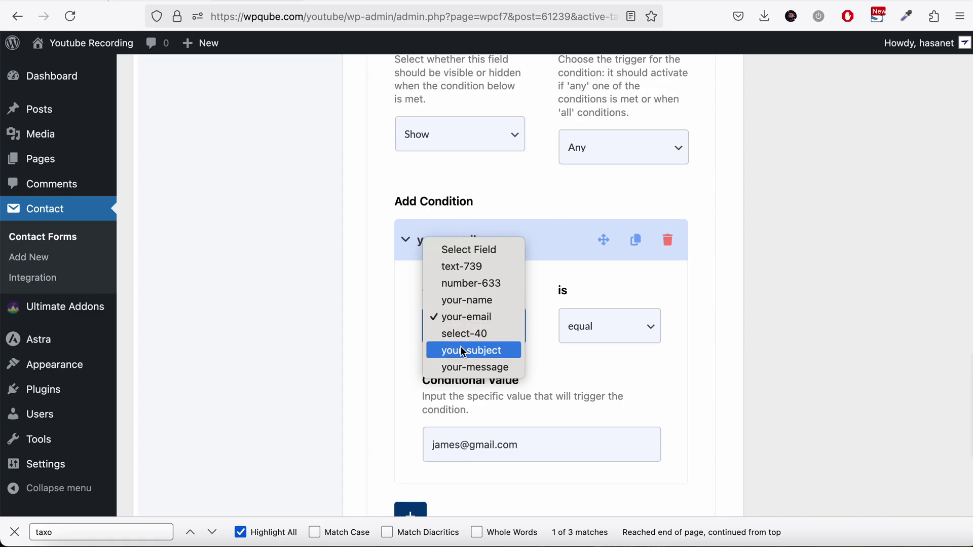
click(471, 283)
click(602, 327)
click(608, 346)
Step: Set the Conditional Value to 100, save, and reload the live form
click(538, 446)
triple_click(481, 446)
text(100)
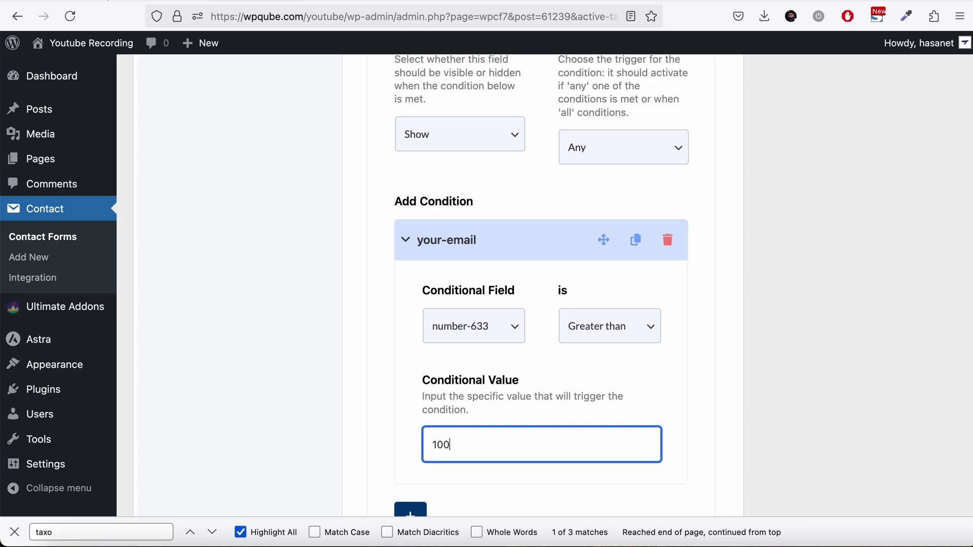
scroll(542, 304, down, 5)
click(143, 507)
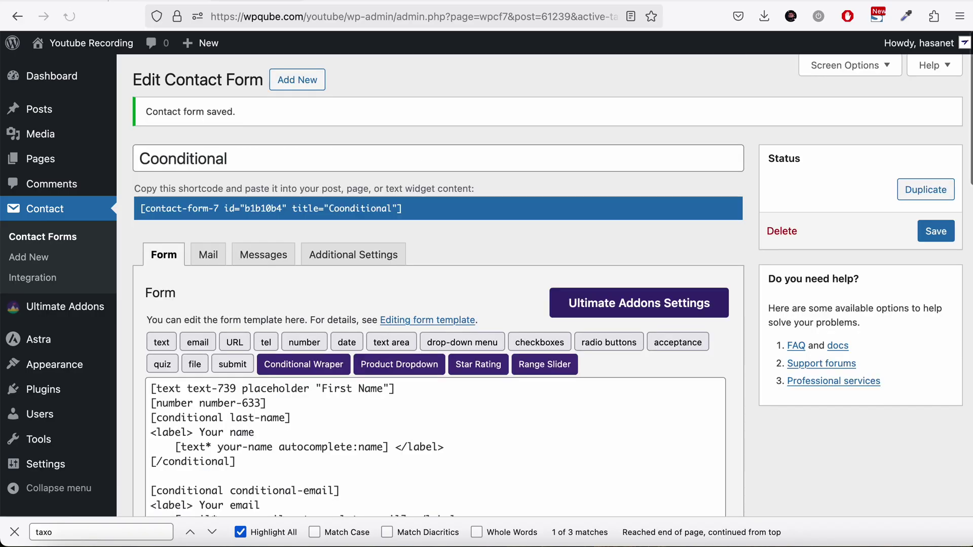
key(ctrl+Tab)
click(79, 20)
Step: Enter 101 in the number field to reveal the Yes/No dropdown, then return to the editor
click(128, 190)
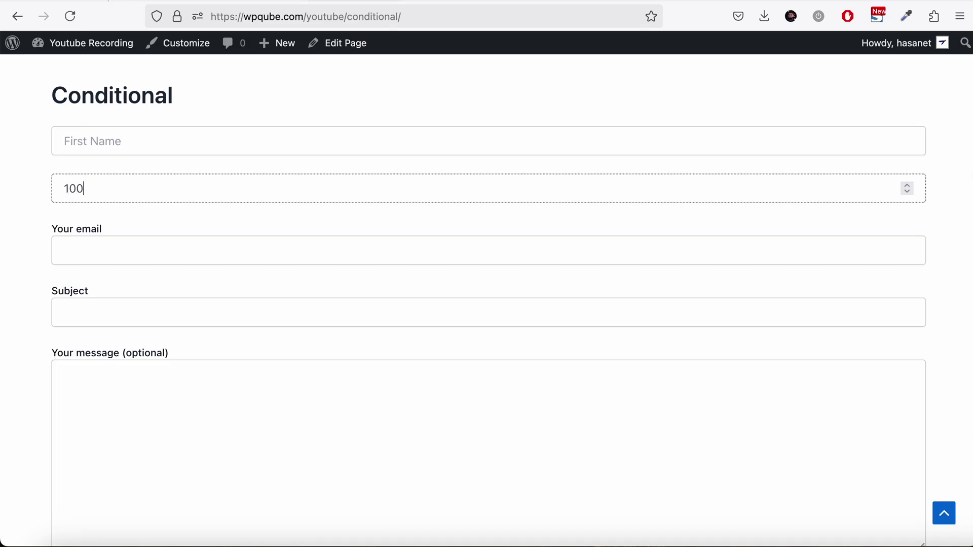
text(101)
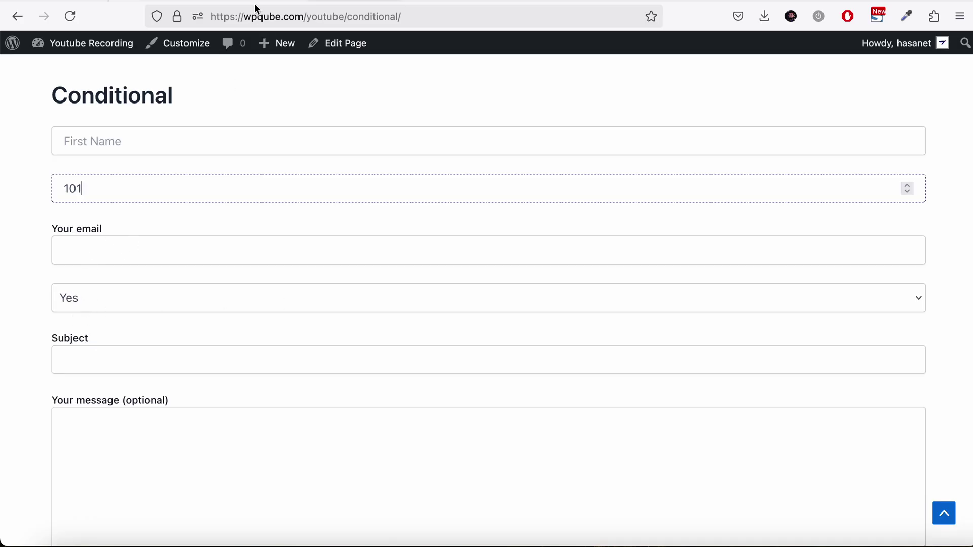
key(ctrl+Tab)
scroll(663, 328, down, 6)
scroll(663, 327, down, 10)
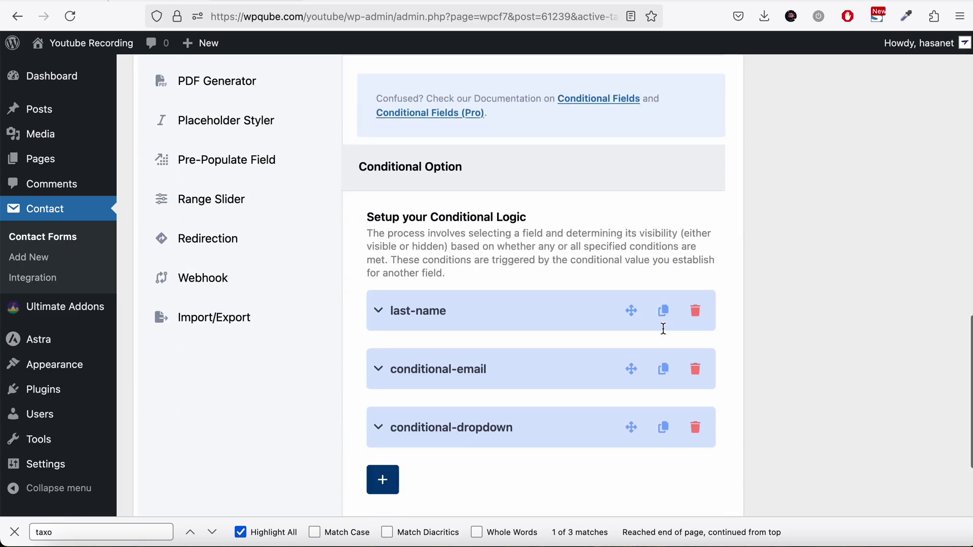
click(449, 306)
scroll(654, 430, down, 8)
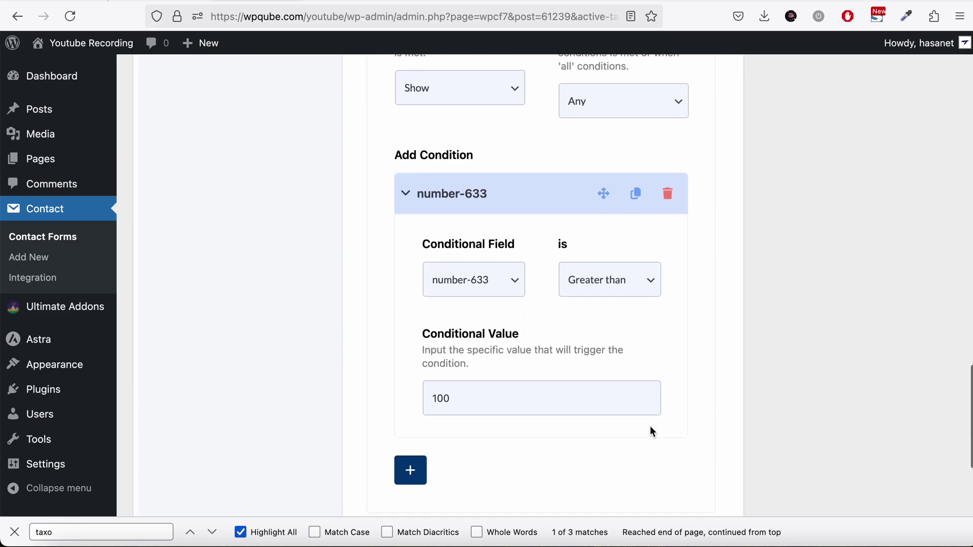
scroll(650, 430, up, 20)
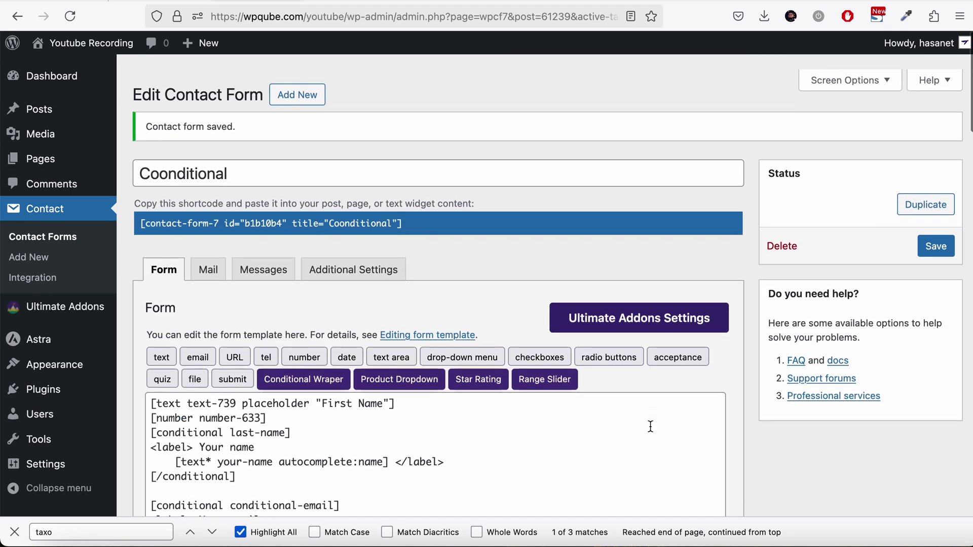
scroll(651, 426, down, 2)
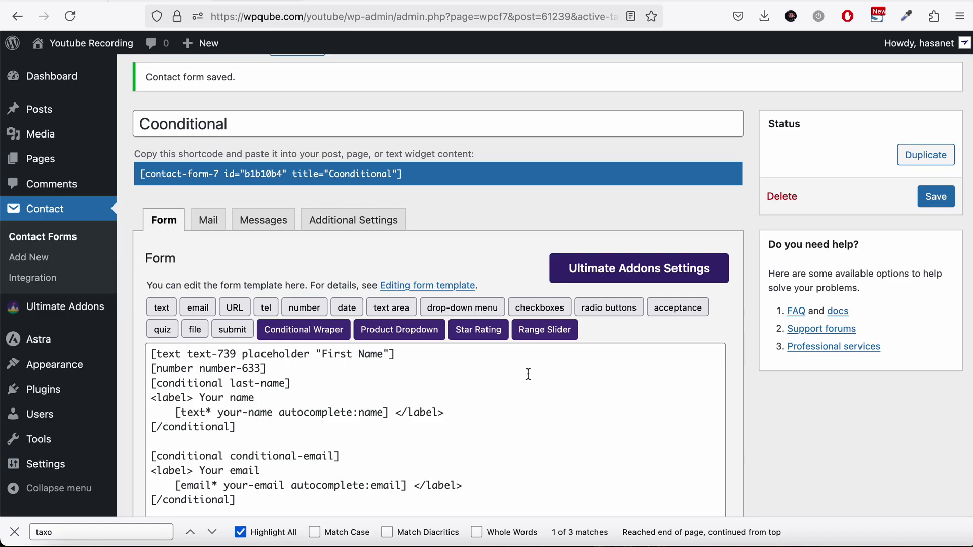
scroll(440, 366, down, 6)
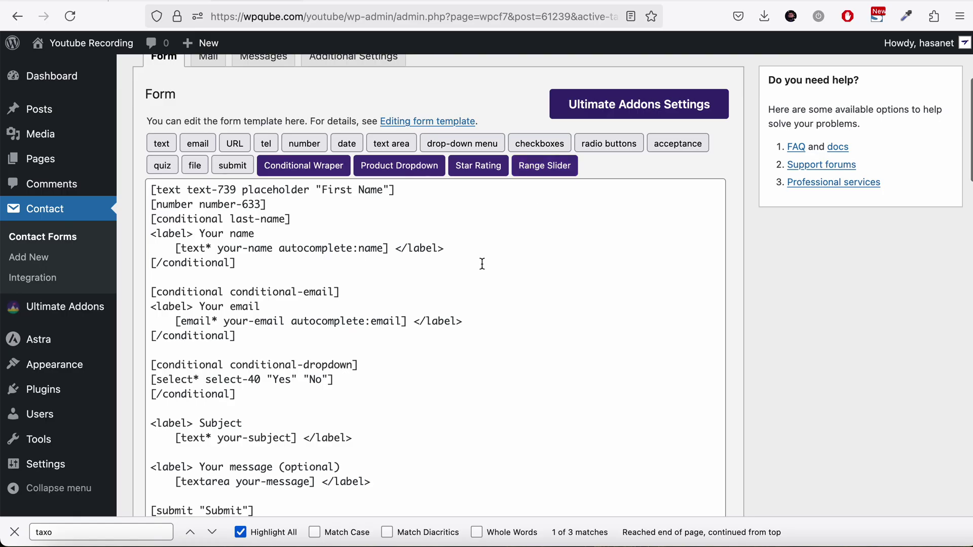
scroll(482, 263, down, 6)
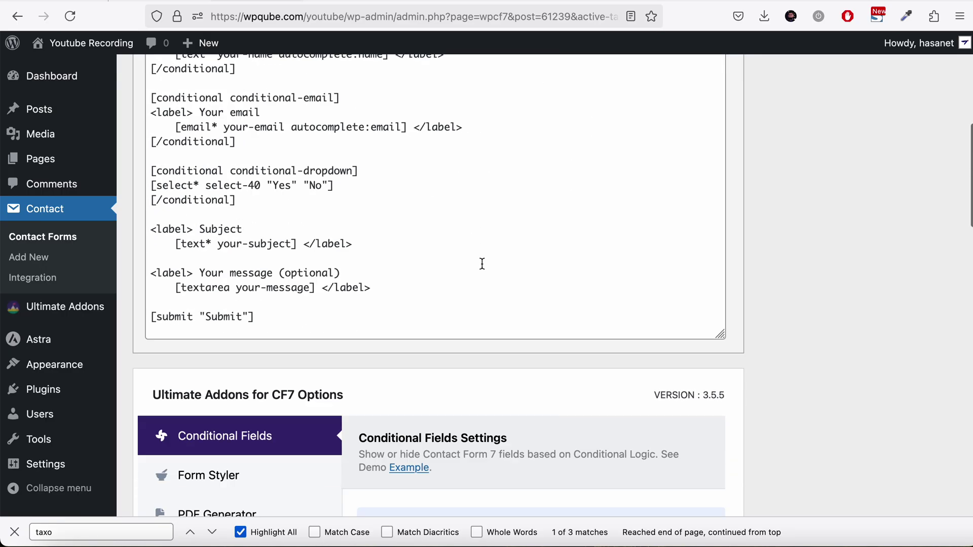
scroll(482, 263, up, 7)
scroll(482, 263, up, 4)
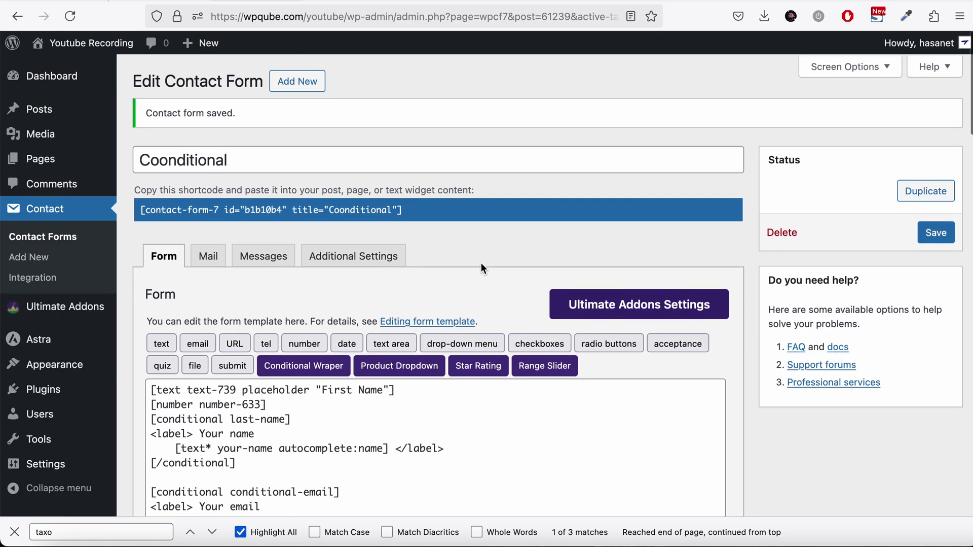